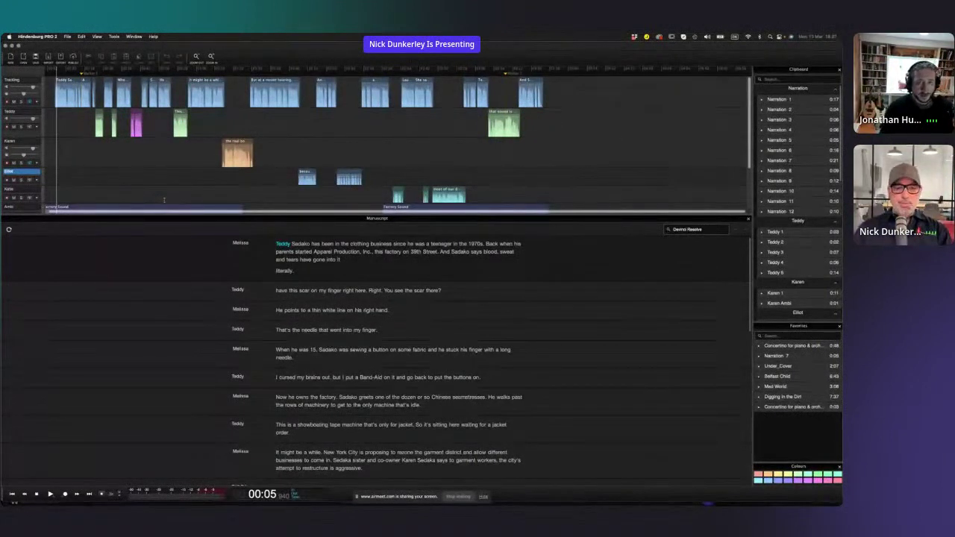
- Switch to the browser showing the Airmeet webinar, shrink its window, and minimise it to uncover the Hindenburg PRO 2 session
{"action": "key", "text": "super+Tab"}
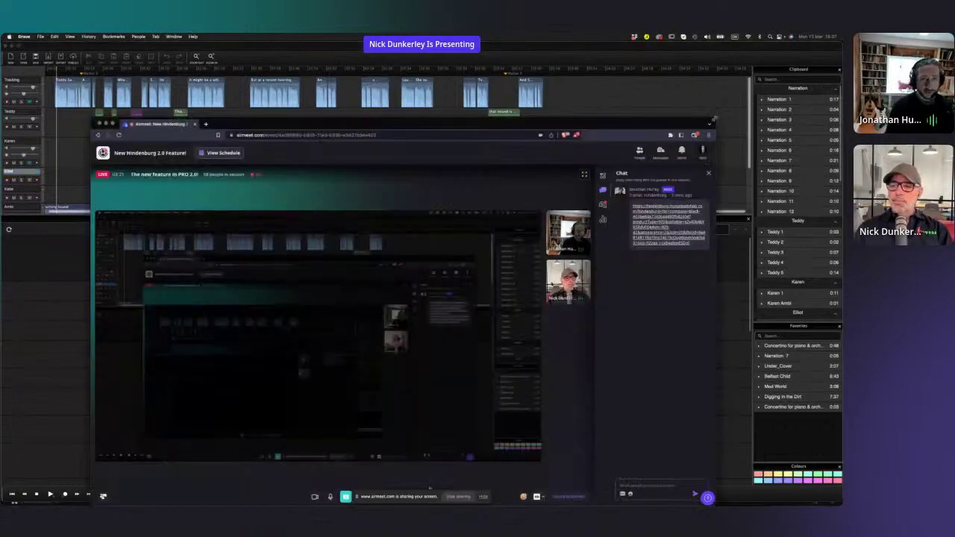
{"action": "left_click_drag", "start_coordinate": [713, 121], "coordinate": [398, 222]}
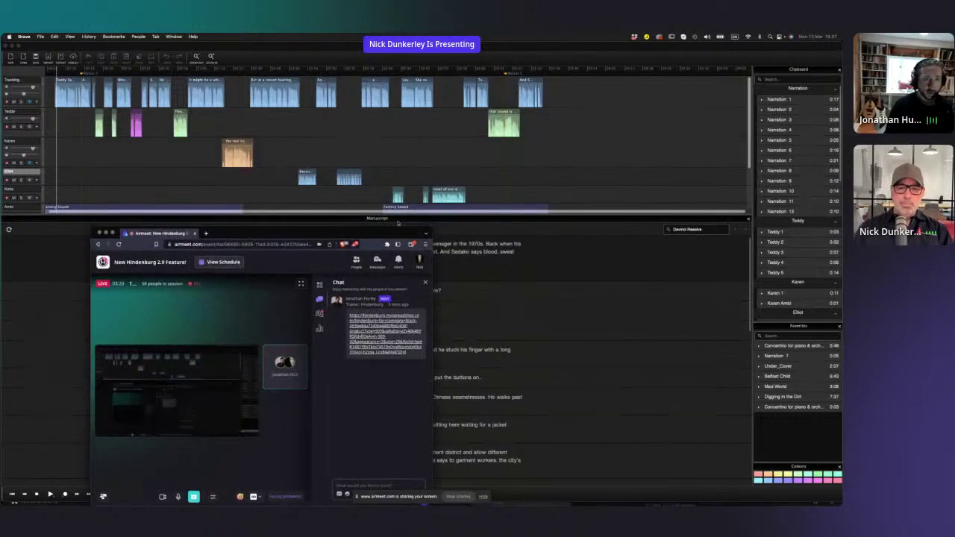
{"action": "key", "text": "super+m"}
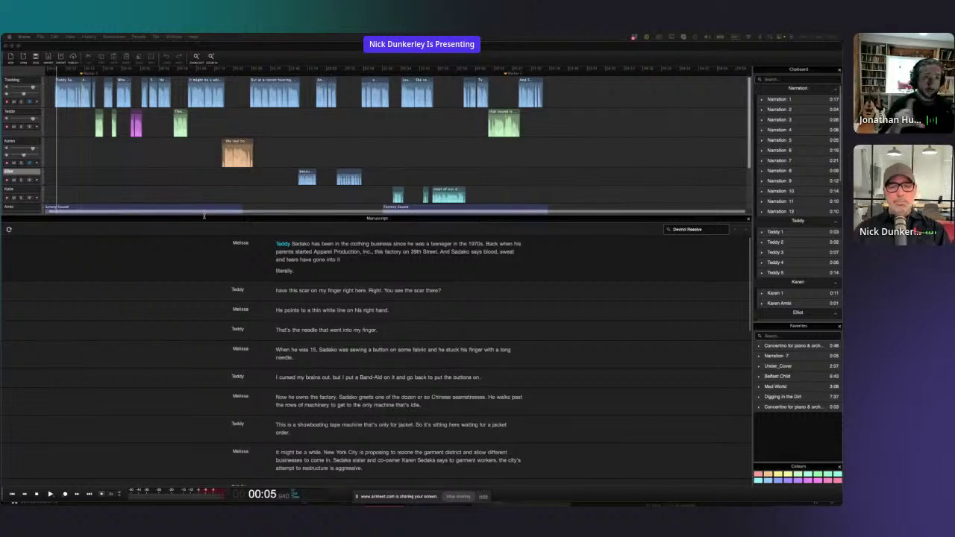
- Clear the manuscript search and place the playhead at about 3:55, in the empty area after the last clips
{"action": "left_click", "coordinate": [314, 225]}
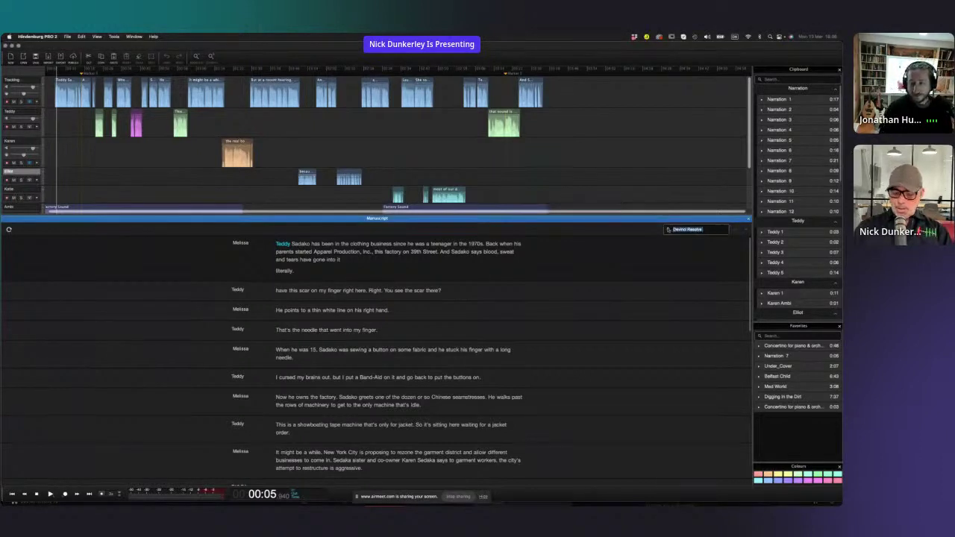
{"action": "key", "text": "BackSpace"}
{"action": "left_click", "coordinate": [590, 193]}
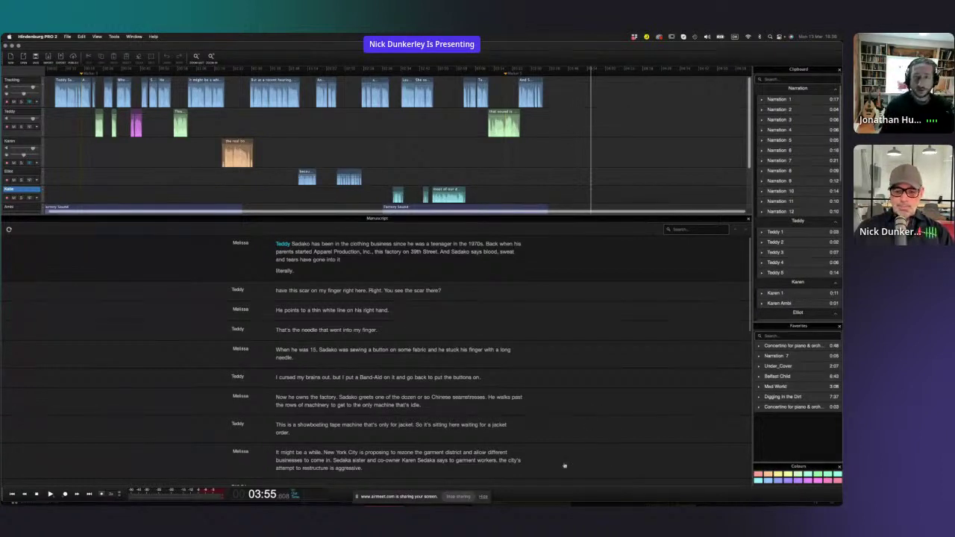
- Switch to the older Hindenburg app, open the recent Journalist PRO demo session, and enlarge the timeline around 1:52
{"action": "key", "text": "super+Tab"}
{"action": "key", "text": "super+Tab"}
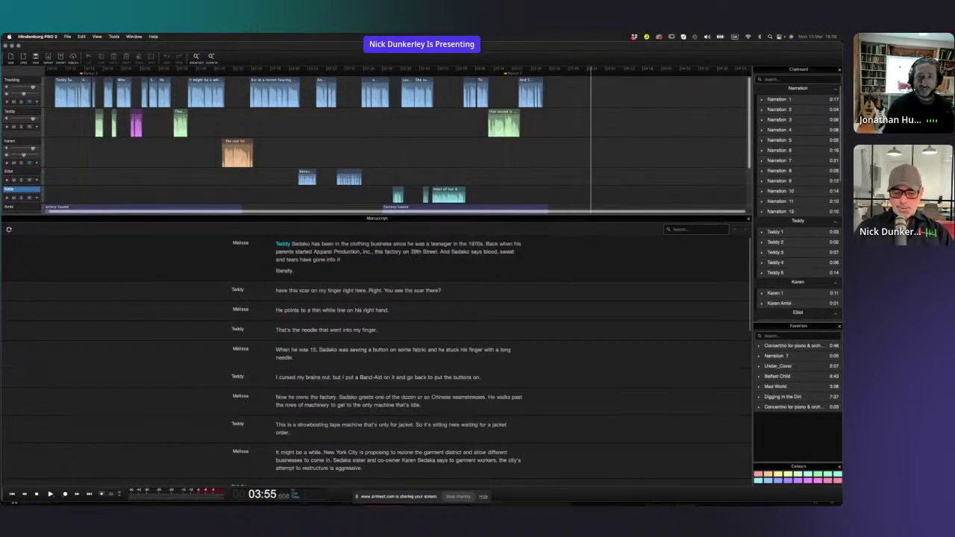
{"action": "key", "text": "super+Tab"}
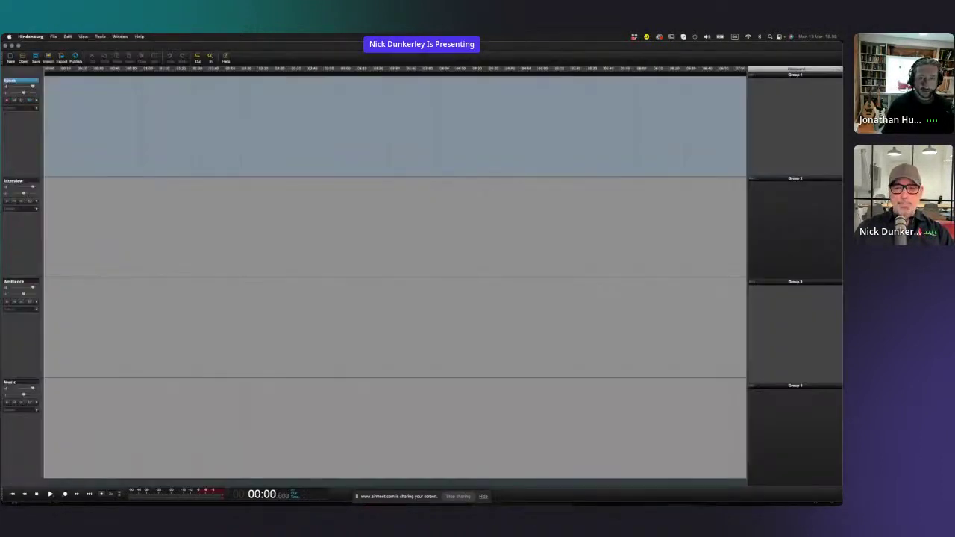
{"action": "left_click", "coordinate": [53, 36]}
{"action": "mouse_move", "coordinate": [81, 79]}
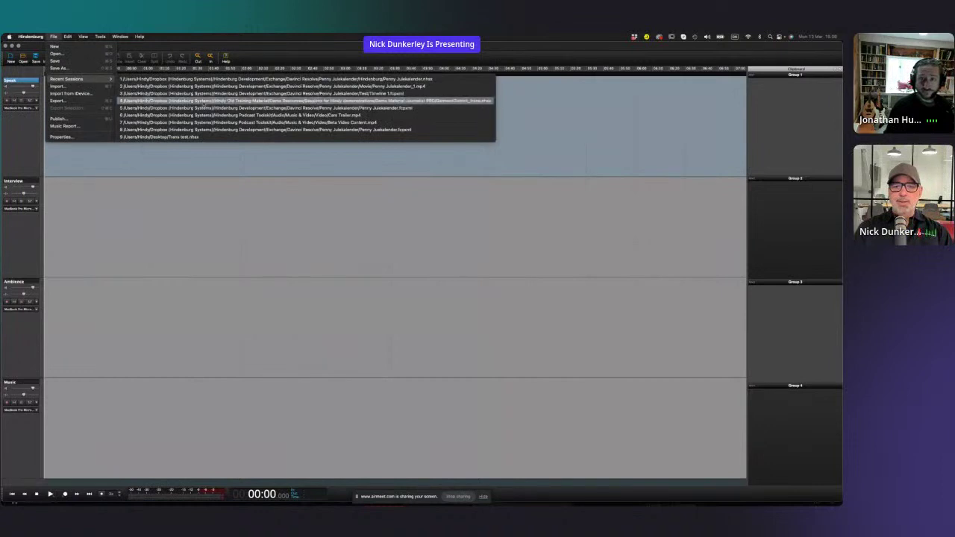
{"action": "left_click", "coordinate": [203, 101]}
{"action": "left_click", "coordinate": [228, 141]}
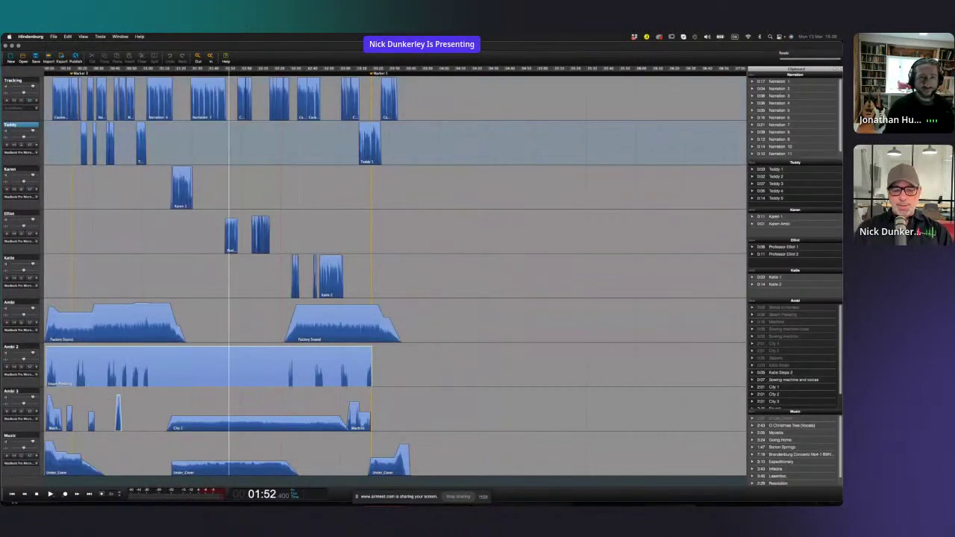
{"action": "key", "text": "super+equal"}
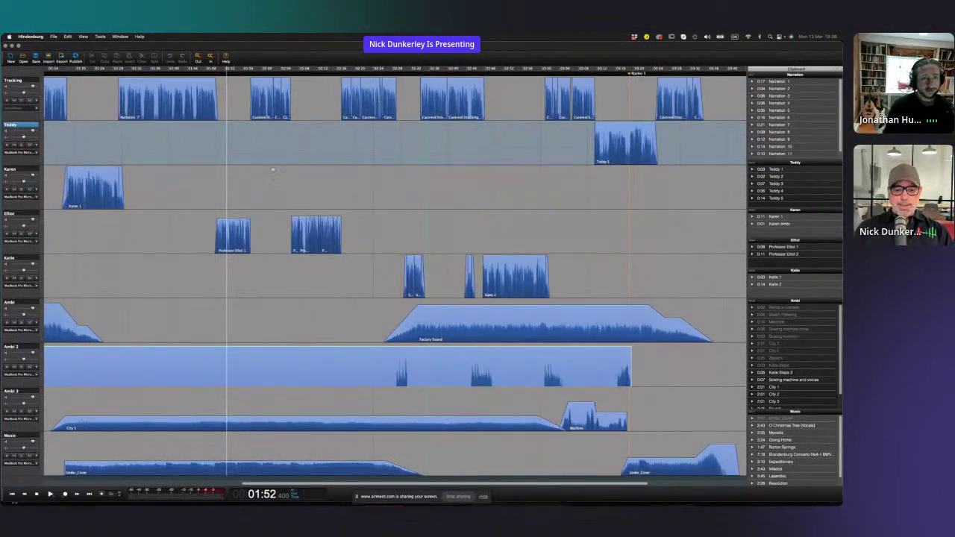
- Switch back to Hindenburg PRO 2 and move the playhead to the second word of the manuscript
{"action": "key", "text": "super+Tab"}
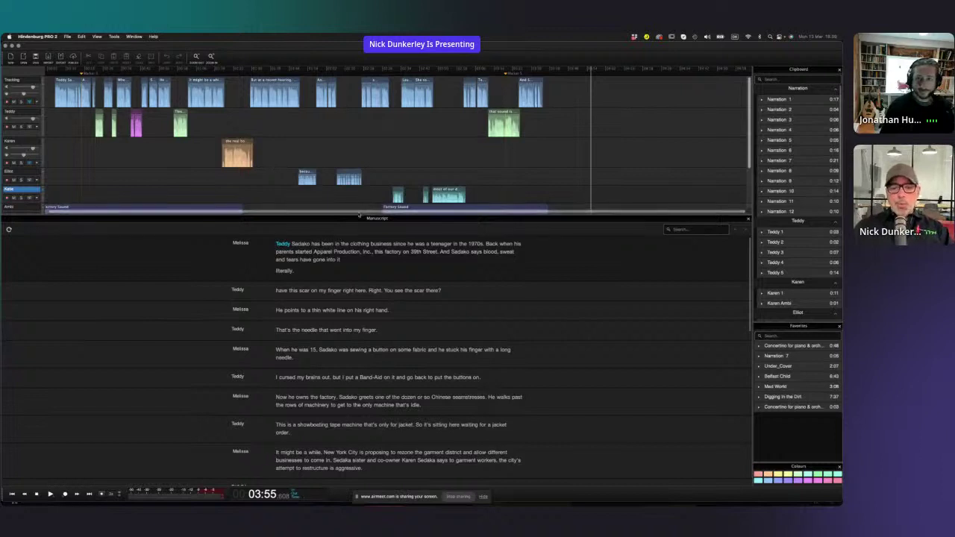
{"action": "left_click", "coordinate": [302, 246]}
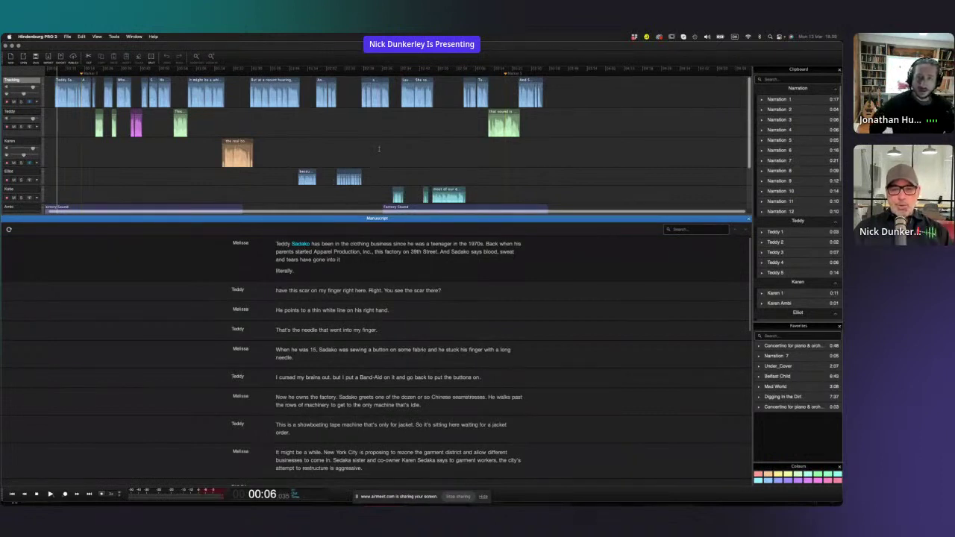
- Open the transcription settings for the last clip on the second track, review the available languages, and close without transcribing
{"action": "left_click", "coordinate": [498, 113]}
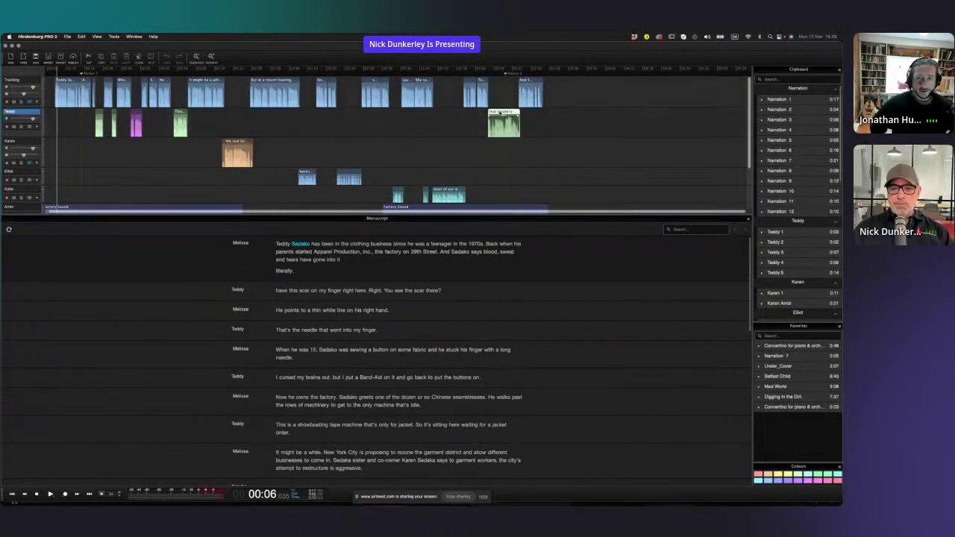
{"action": "right_click", "coordinate": [499, 112]}
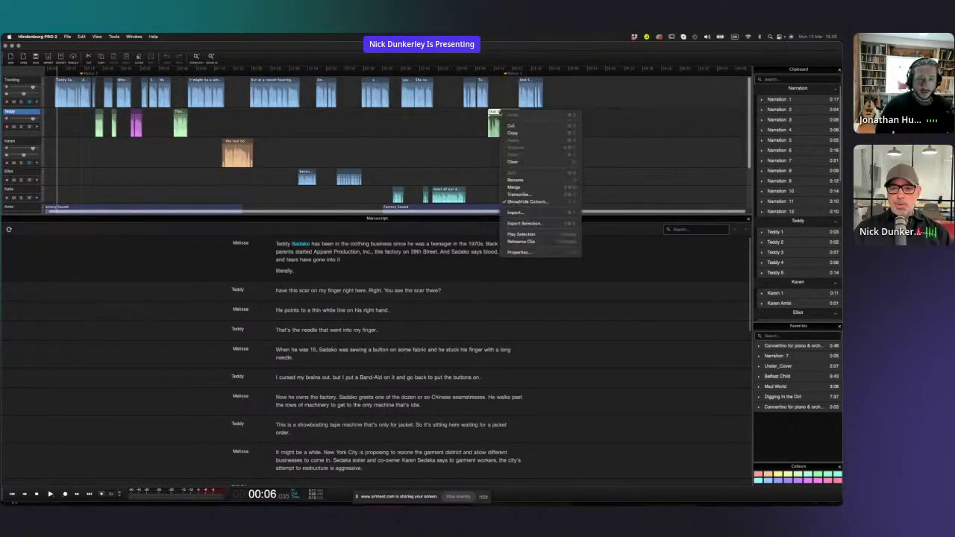
{"action": "left_click", "coordinate": [528, 193]}
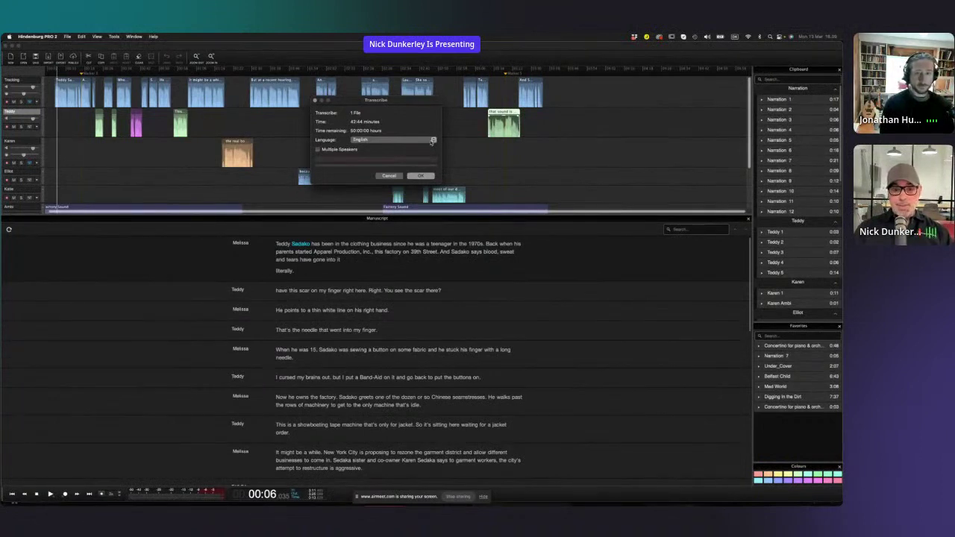
{"action": "left_click", "coordinate": [432, 140]}
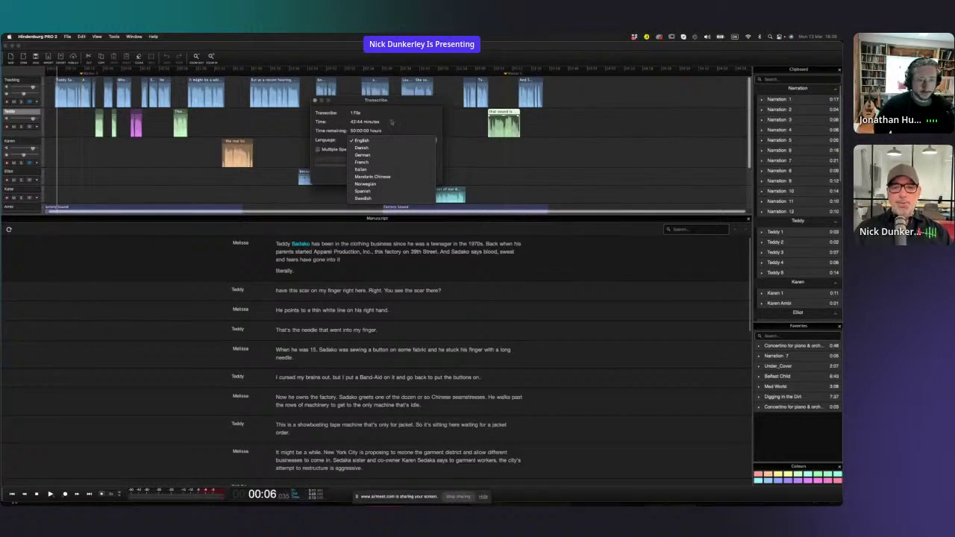
{"action": "left_click", "coordinate": [417, 123]}
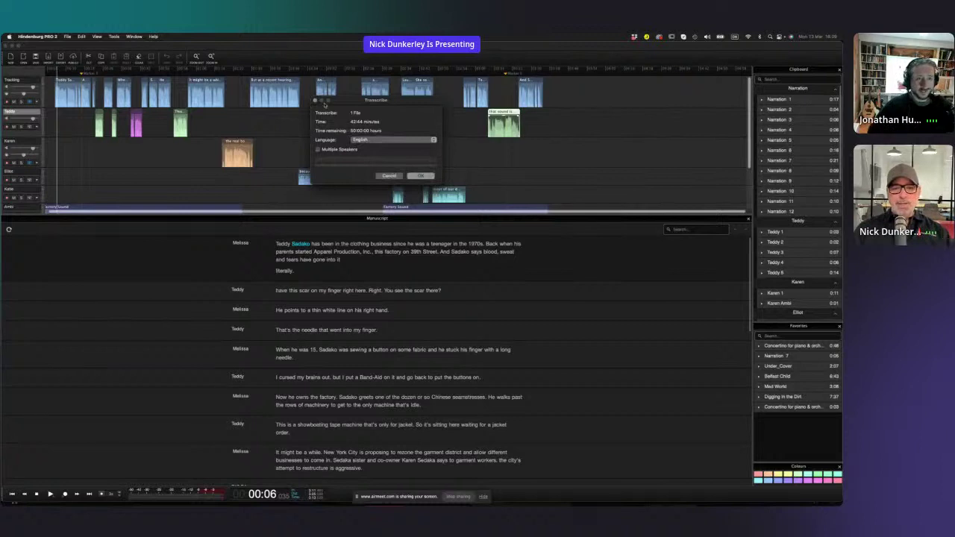
{"action": "left_click", "coordinate": [314, 99]}
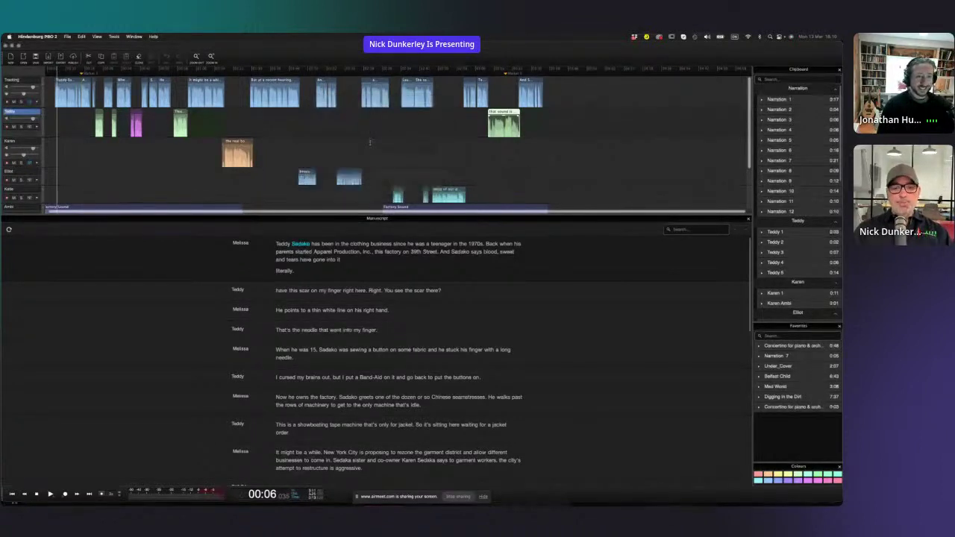
- Move the playhead between the words "Inc." and "since" in the manuscript's opening paragraph
{"action": "left_click", "coordinate": [372, 254]}
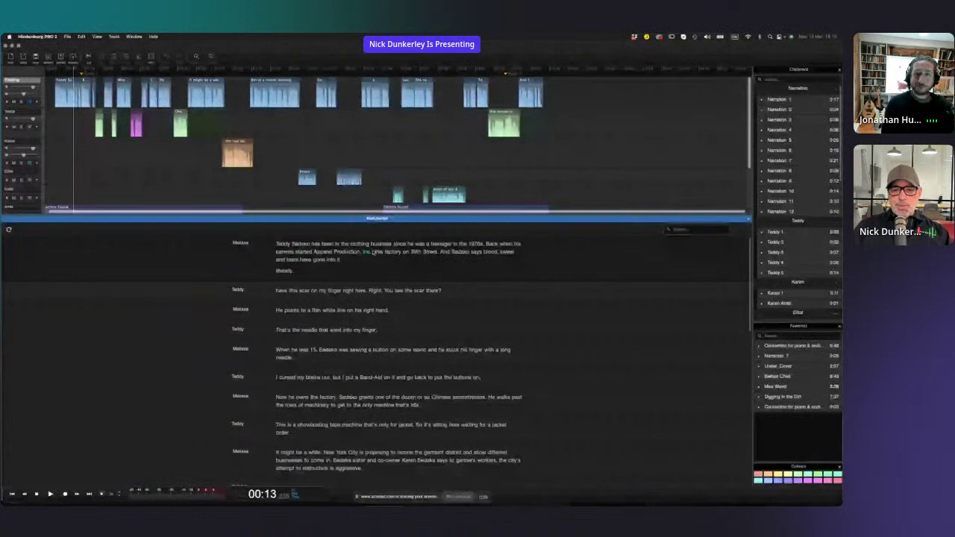
{"action": "left_click", "coordinate": [396, 244]}
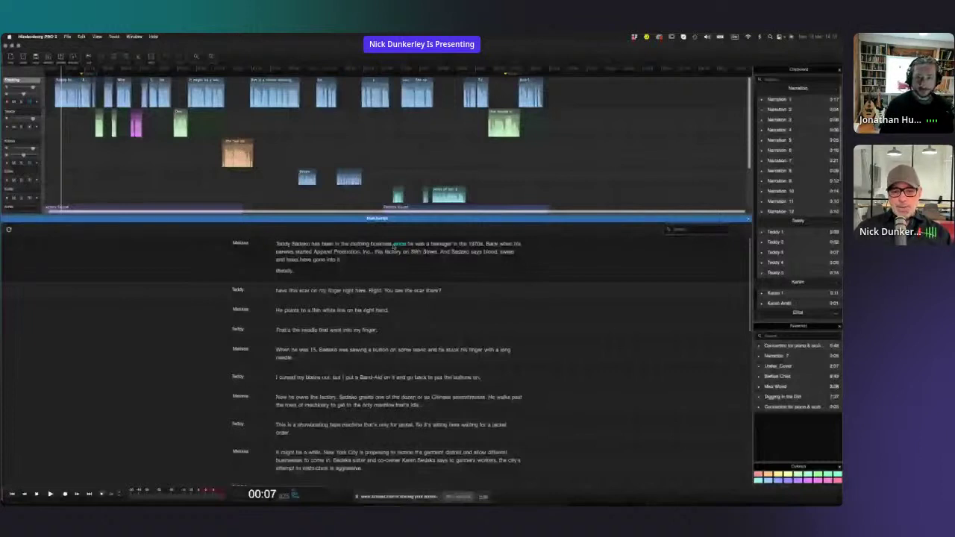
{"action": "left_click", "coordinate": [373, 247]}
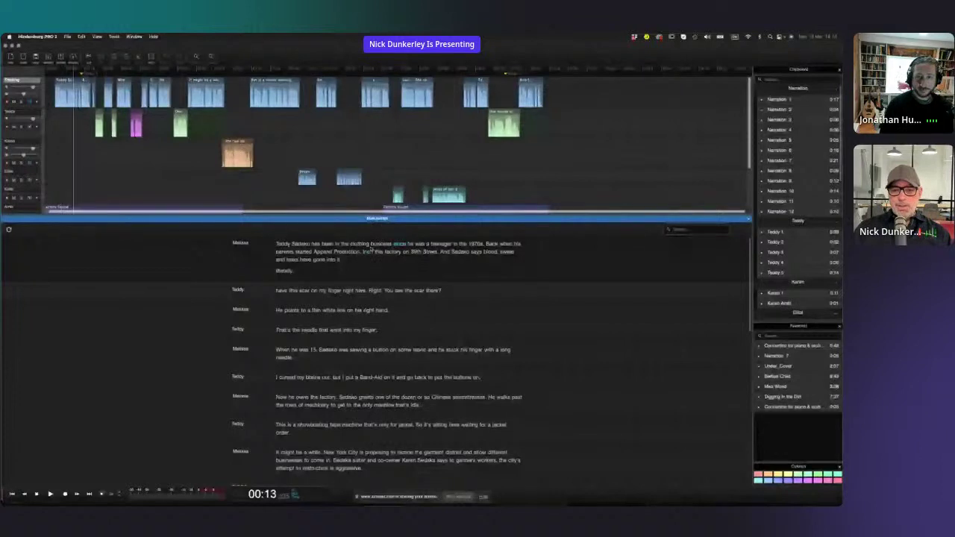
- Search the manuscript for "fac", step through the successive matches, and return to the start of the text
{"action": "left_click", "coordinate": [711, 232]}
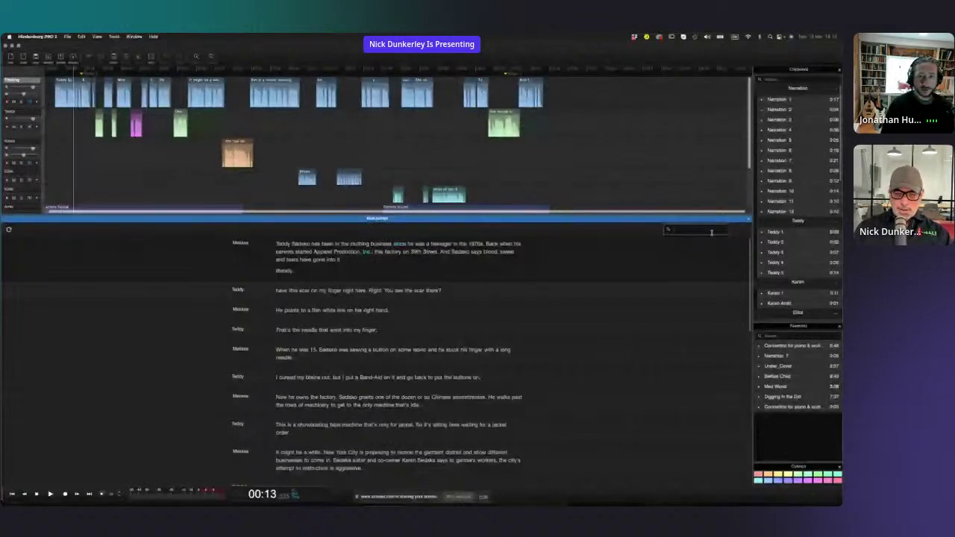
{"action": "type", "text": "fac"}
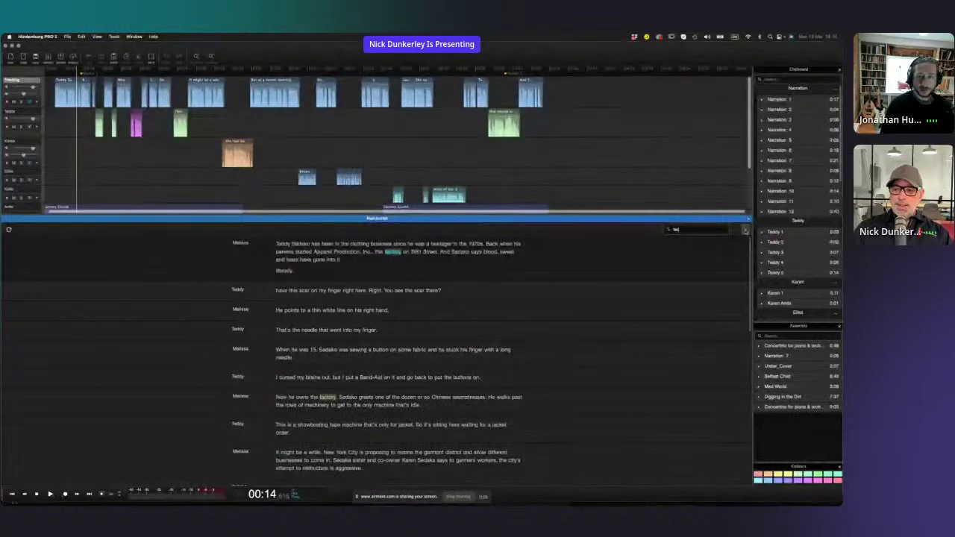
{"action": "left_click", "coordinate": [745, 230]}
{"action": "left_click", "coordinate": [745, 230]}
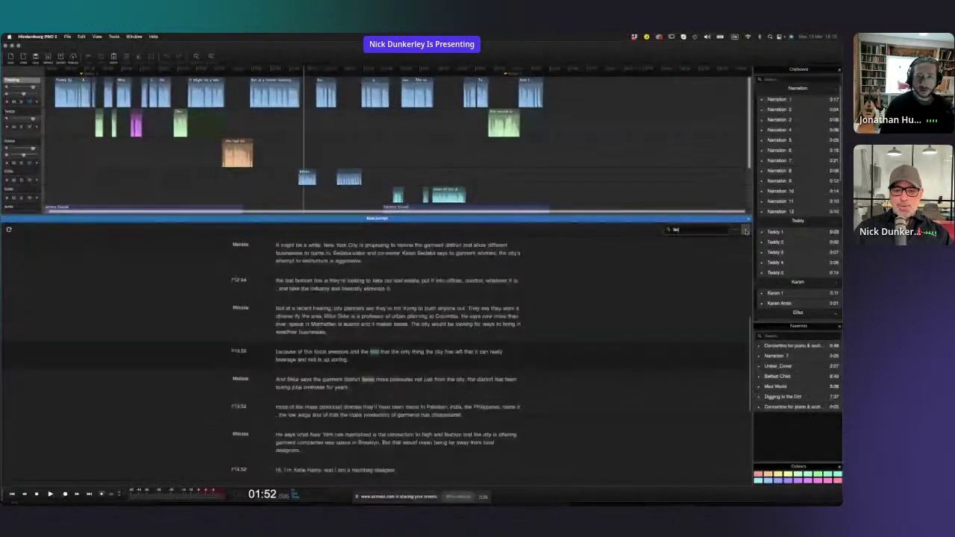
{"action": "left_click", "coordinate": [745, 231]}
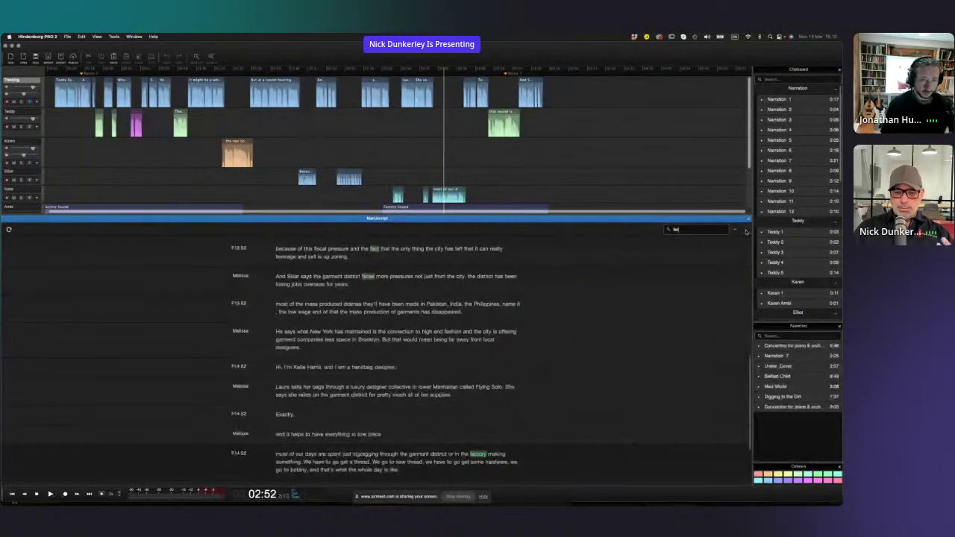
{"action": "scroll", "coordinate": [594, 320], "scroll_direction": "up", "scroll_amount": 5}
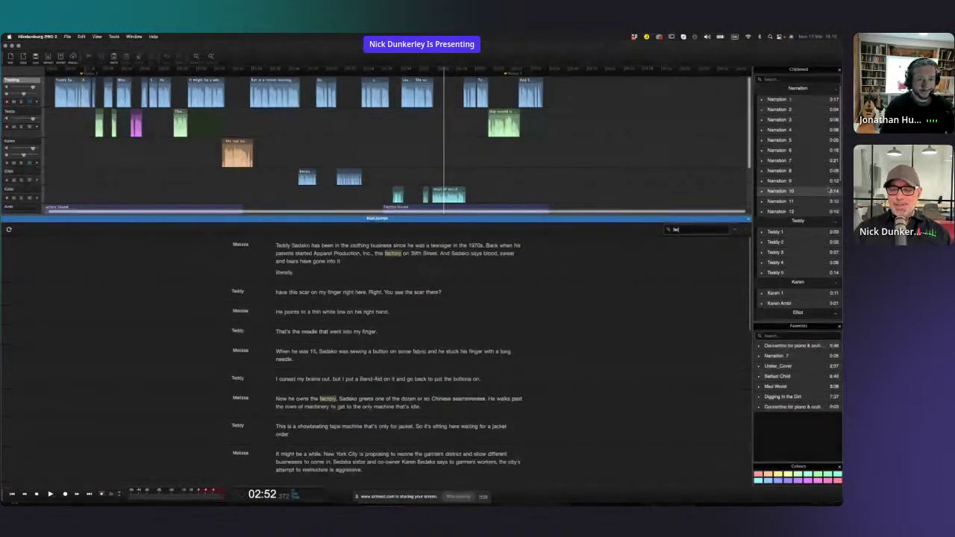
- Review the available actions for the Narration 1 clip in the clipboard without applying any
{"action": "left_click", "coordinate": [818, 102]}
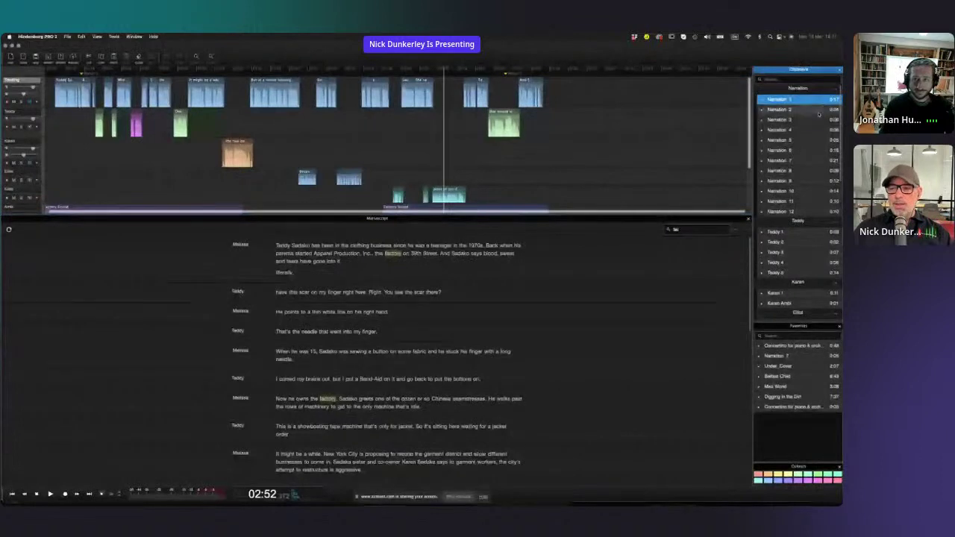
{"action": "right_click", "coordinate": [811, 102]}
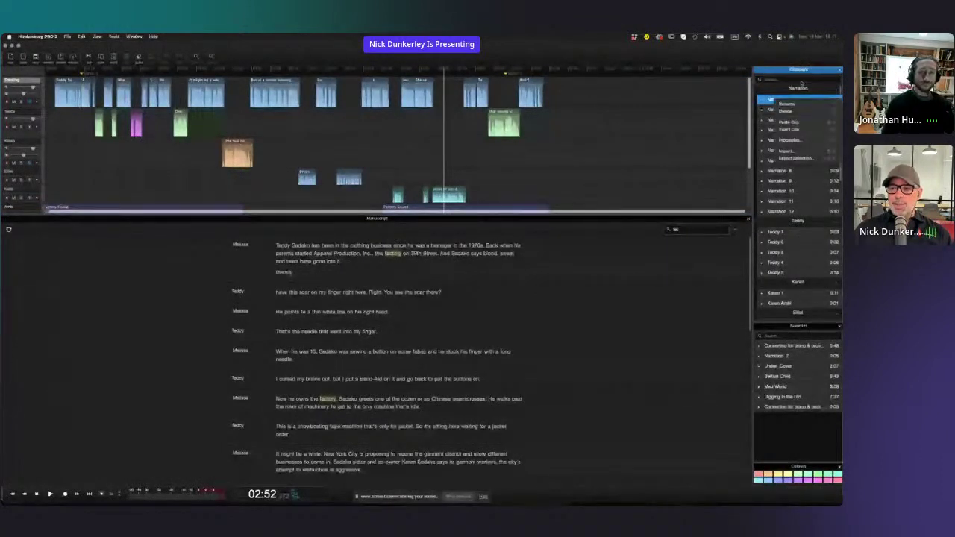
{"action": "left_click", "coordinate": [801, 83]}
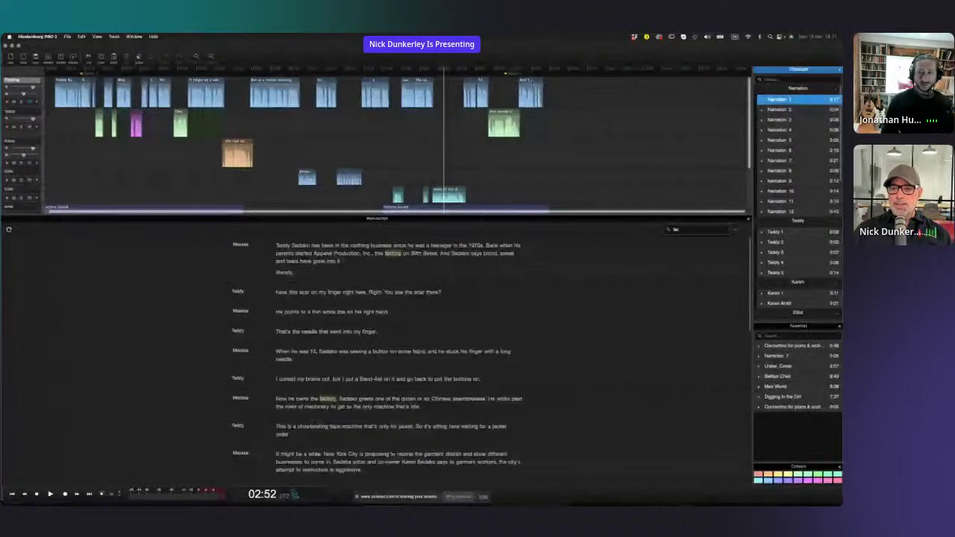
- Copy the last Tracking clip into the clipboard's Narration group and place it from there after the final clip on the Tracking track
{"action": "left_click", "coordinate": [527, 81]}
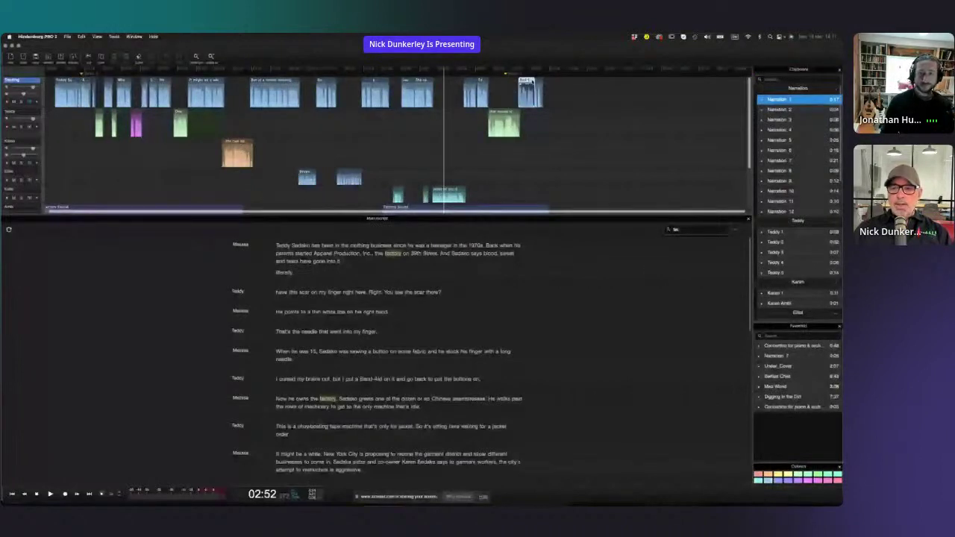
{"action": "mouse_move", "coordinate": [527, 81]}
{"action": "left_mouse_down"}
{"action": "mouse_move", "coordinate": [478, 214]}
{"action": "mouse_move", "coordinate": [796, 218]}
{"action": "left_mouse_up"}
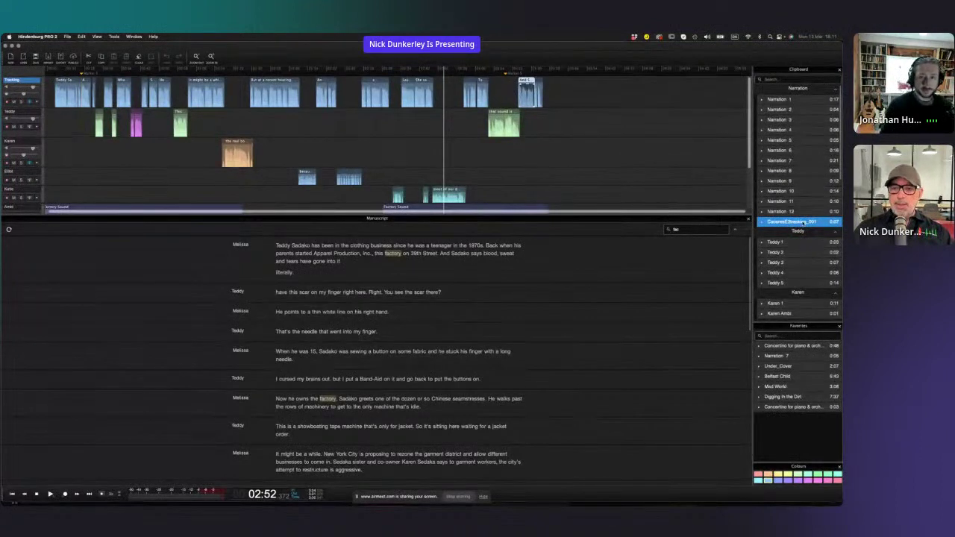
{"action": "left_click_drag", "start_coordinate": [802, 223], "coordinate": [558, 103]}
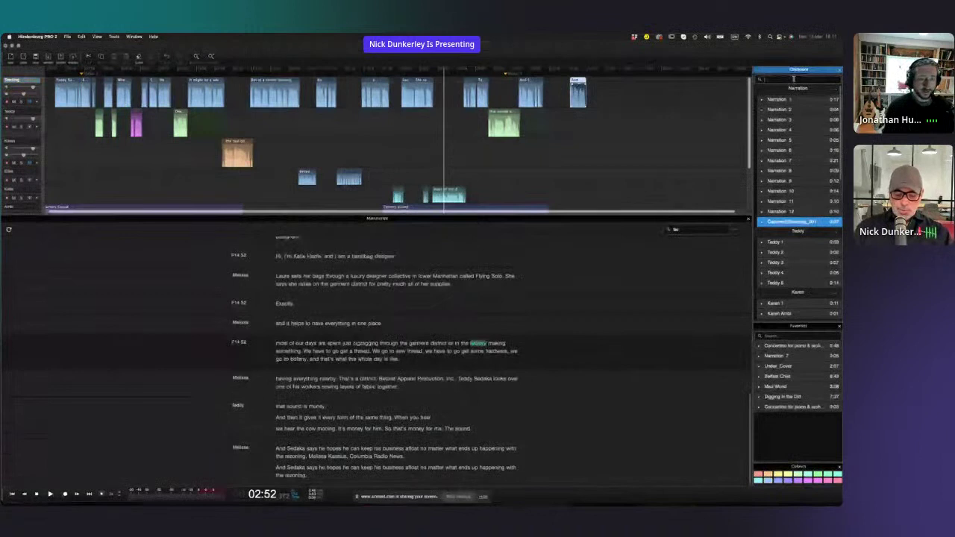
- Filter the clipboard clips by the first interviewee's name, and clear the filter to restore the full list
{"action": "type", "text": "tedd"}
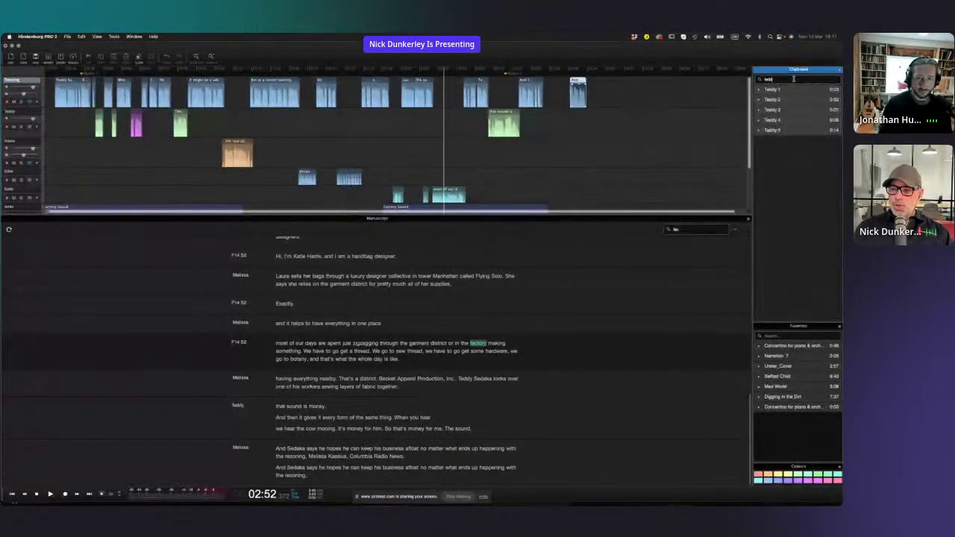
{"action": "key", "text": "BackSpace"}
{"action": "key", "text": "BackSpace"}
{"action": "key", "text": "BackSpace"}
{"action": "key", "text": "BackSpace"}
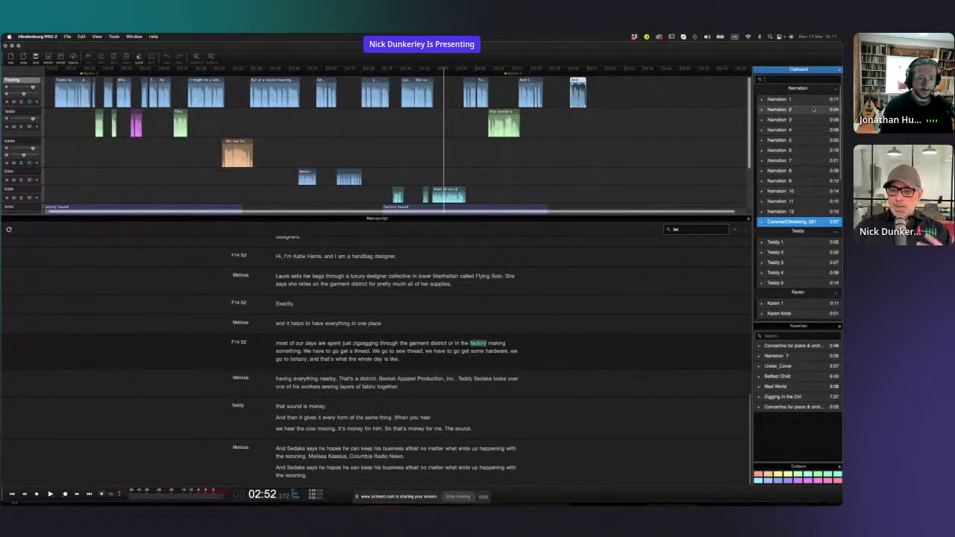
- Move Narration 7 directly below Narration 1 in the clipboard's Narration group, and bring up its available actions
{"action": "left_click", "coordinate": [809, 102]}
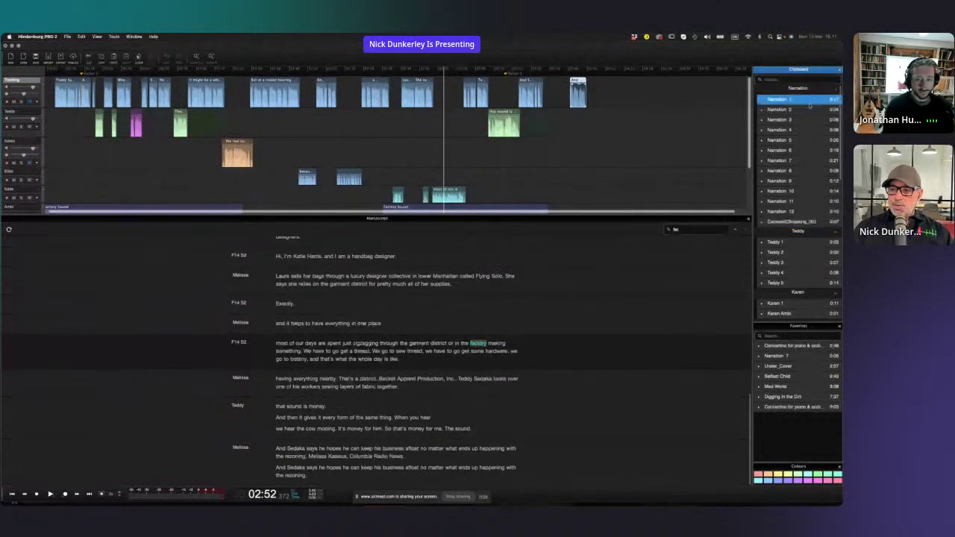
{"action": "left_click", "coordinate": [809, 162]}
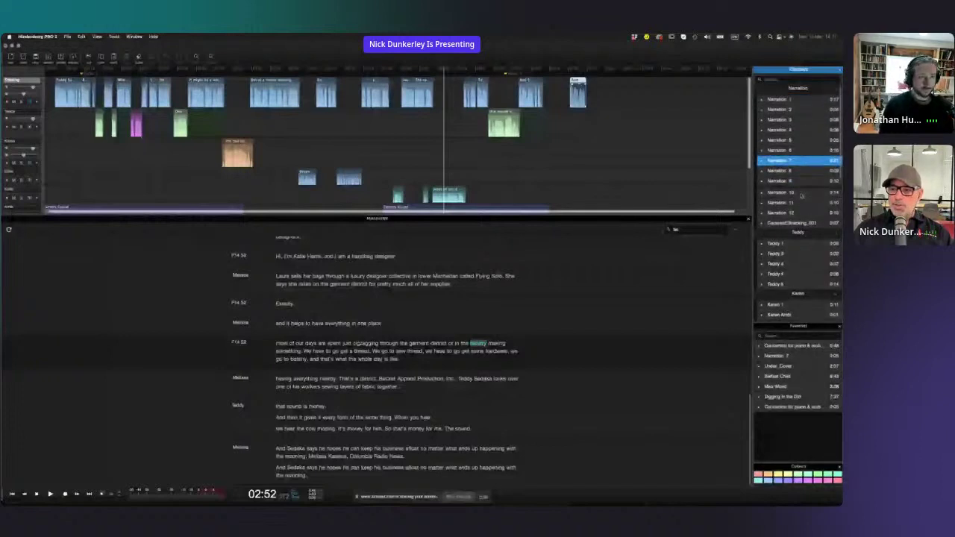
{"action": "left_click", "coordinate": [804, 111]}
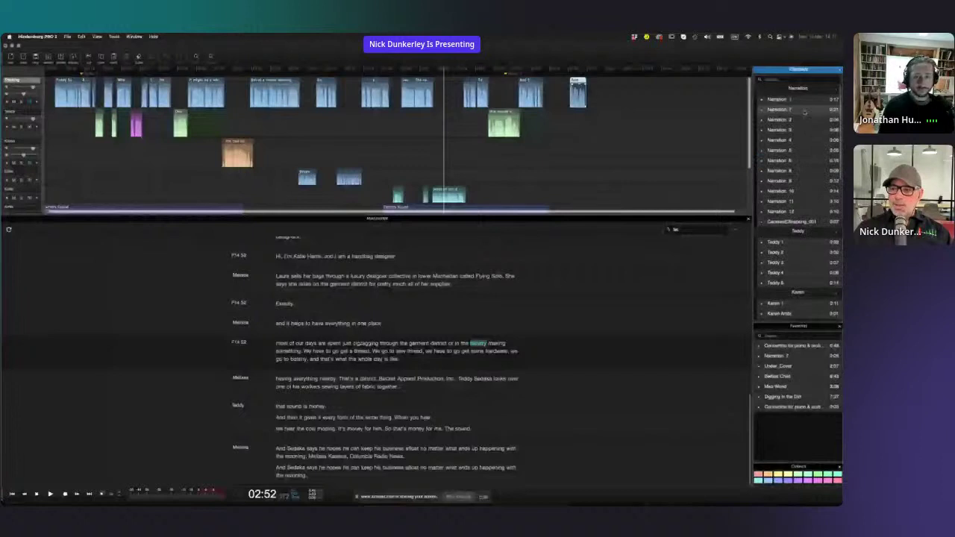
{"action": "right_click", "coordinate": [804, 111]}
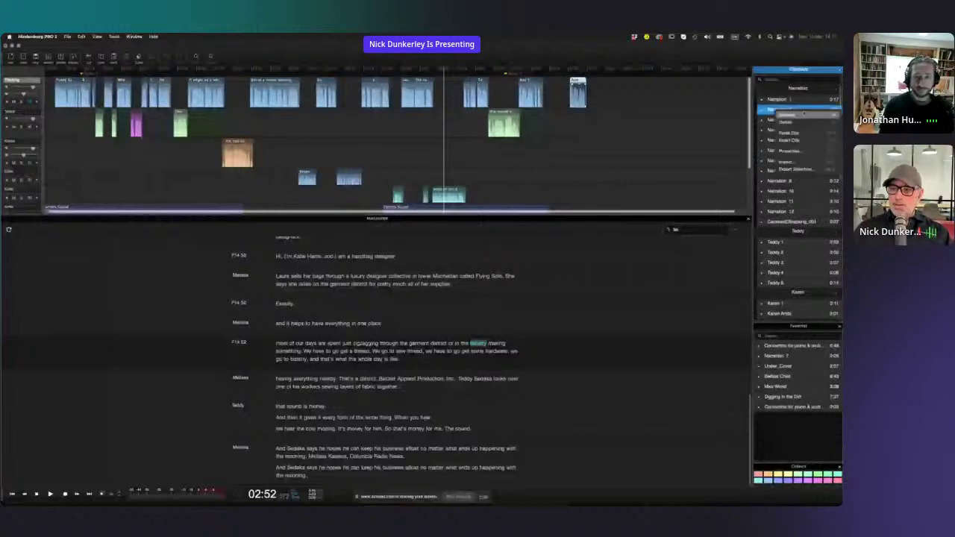
{"action": "left_click", "coordinate": [805, 114]}
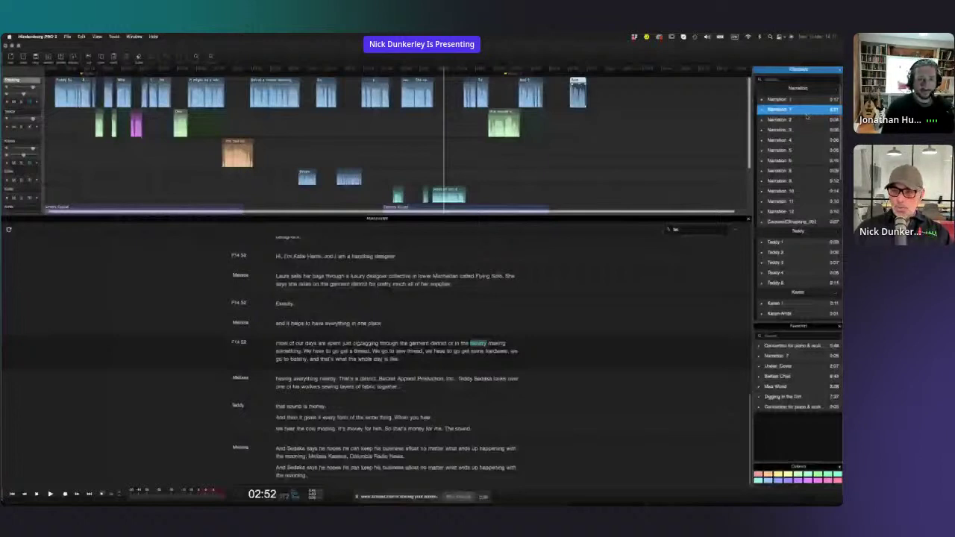
- Paste Narration 7 on the Tracking track at about 04:09, and place the first interviewee's first clip right after it on their track
{"action": "left_click", "coordinate": [621, 92]}
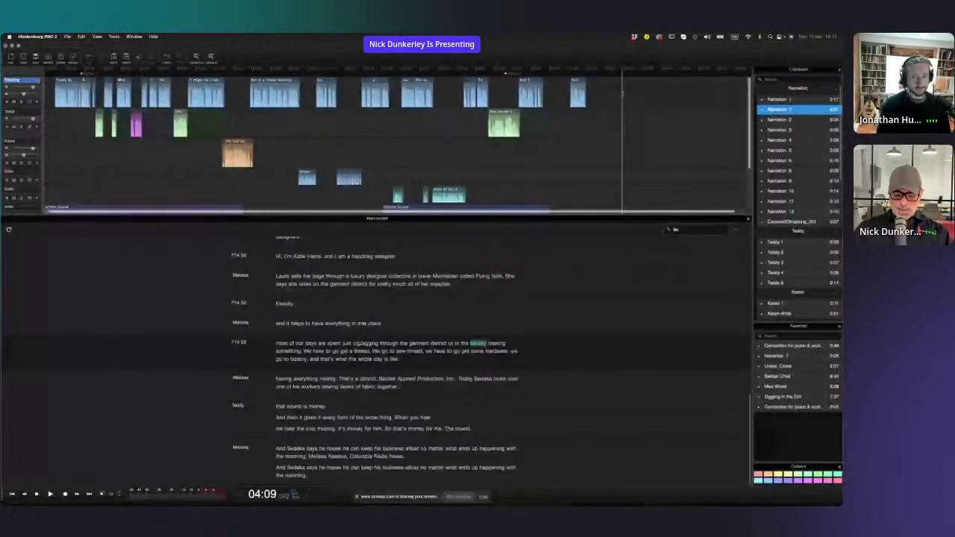
{"action": "key", "text": "ctrl+v"}
{"action": "left_click", "coordinate": [777, 243]}
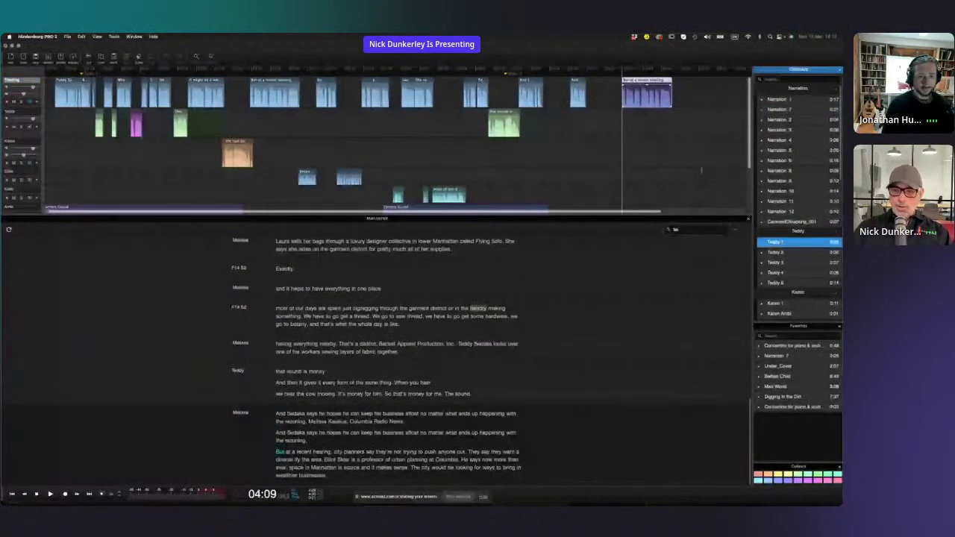
{"action": "key", "text": "ctrl+v"}
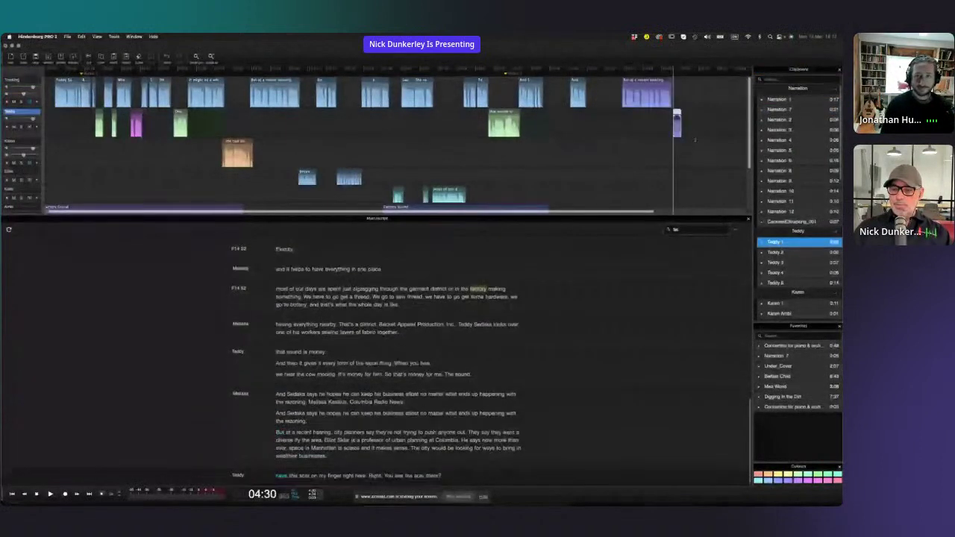
{"action": "scroll", "coordinate": [694, 138], "scroll_direction": "up", "scroll_amount": 5}
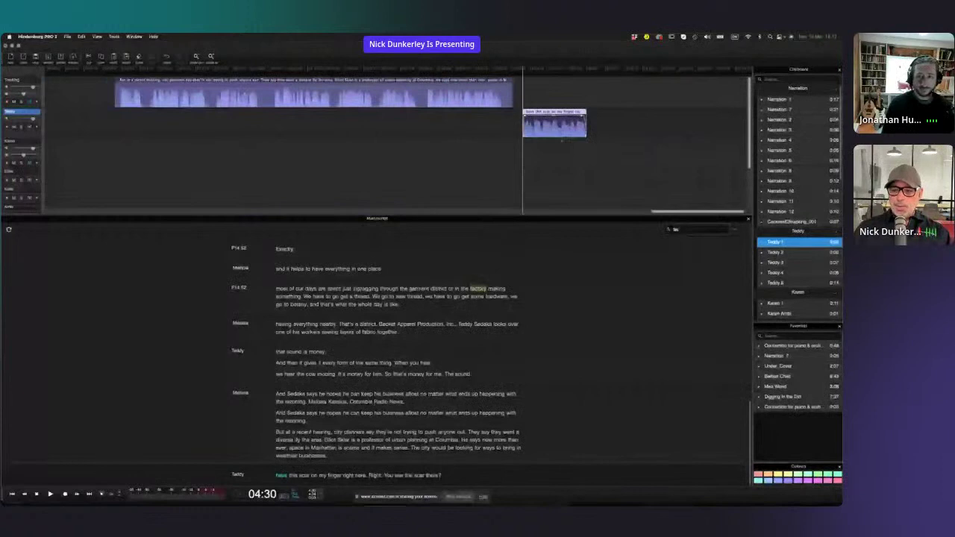
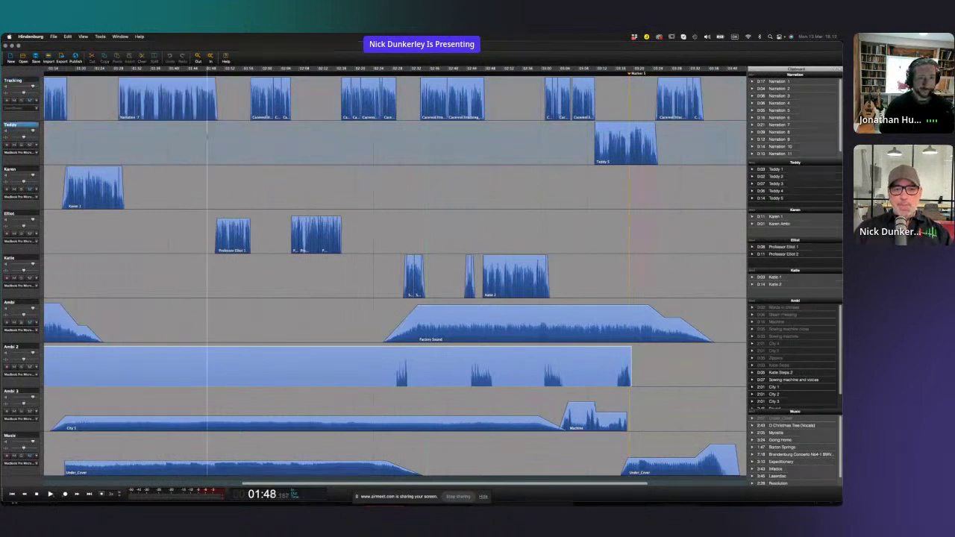
- Switch back to Hindenburg PRO 2 and recolour the second-to-last Tracking clip, trying green before settling on magenta
{"action": "left_click", "coordinate": [218, 142]}
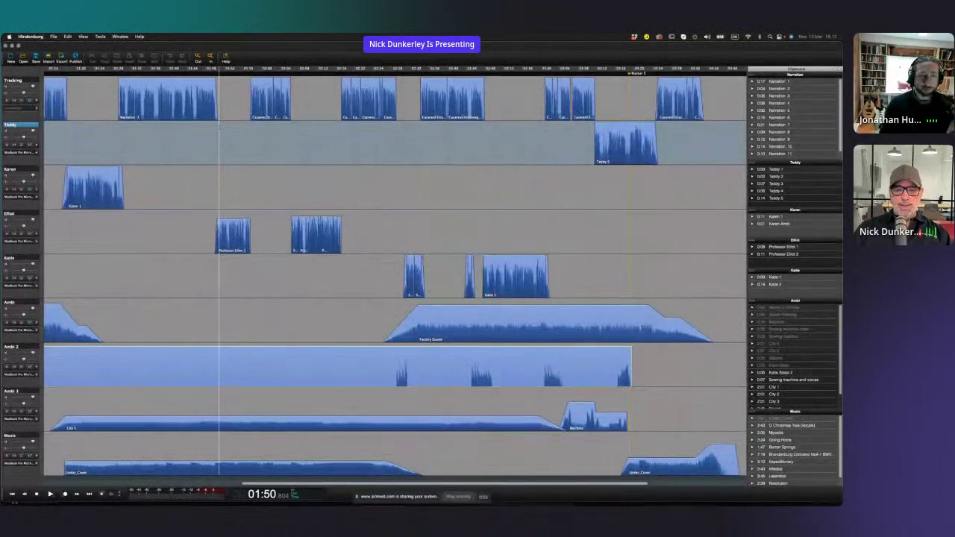
{"action": "key", "text": "super+Tab"}
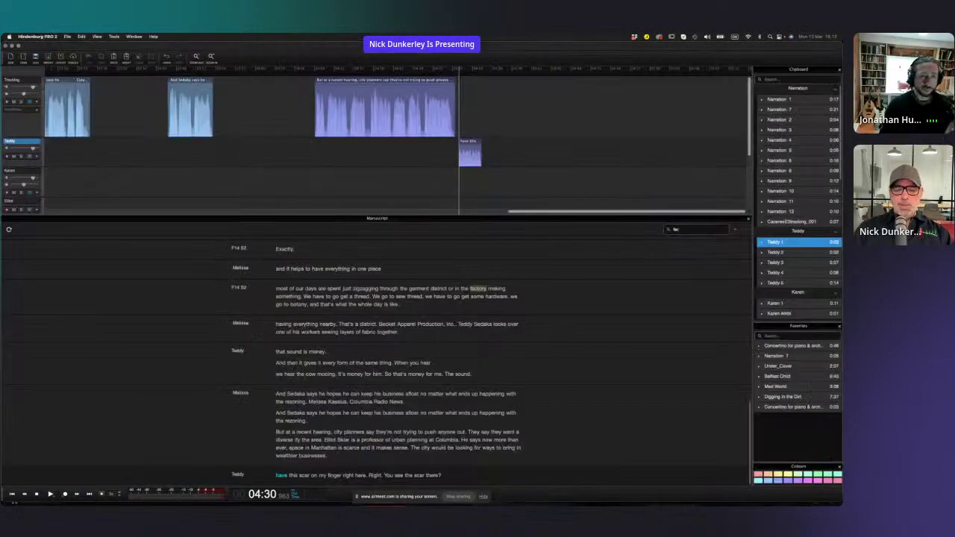
{"action": "left_click", "coordinate": [188, 86]}
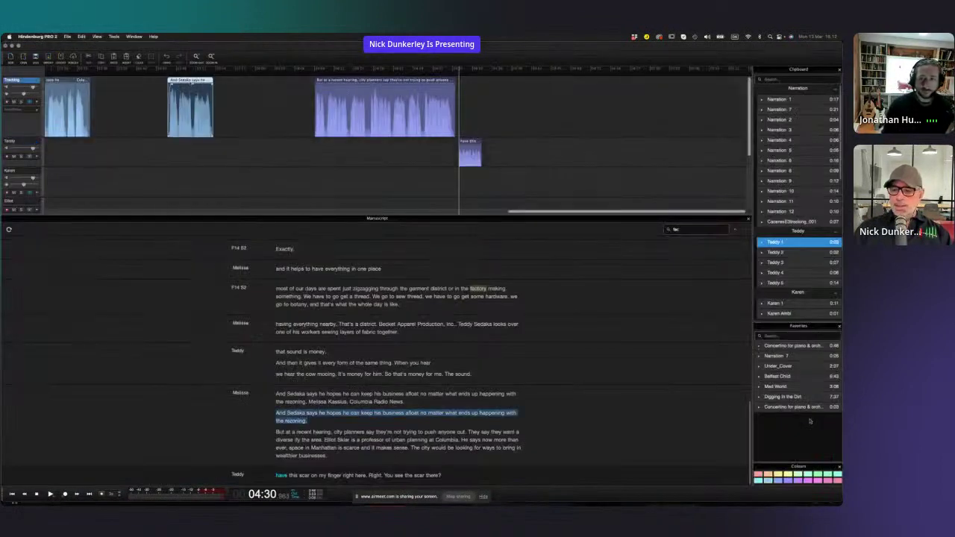
{"action": "left_click", "coordinate": [818, 473]}
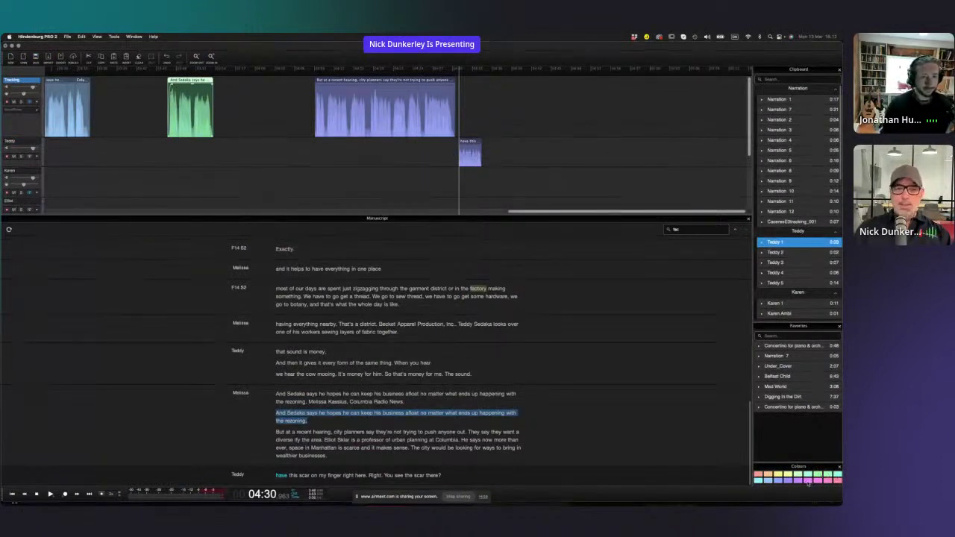
{"action": "left_click", "coordinate": [806, 481]}
{"action": "left_click", "coordinate": [214, 97]}
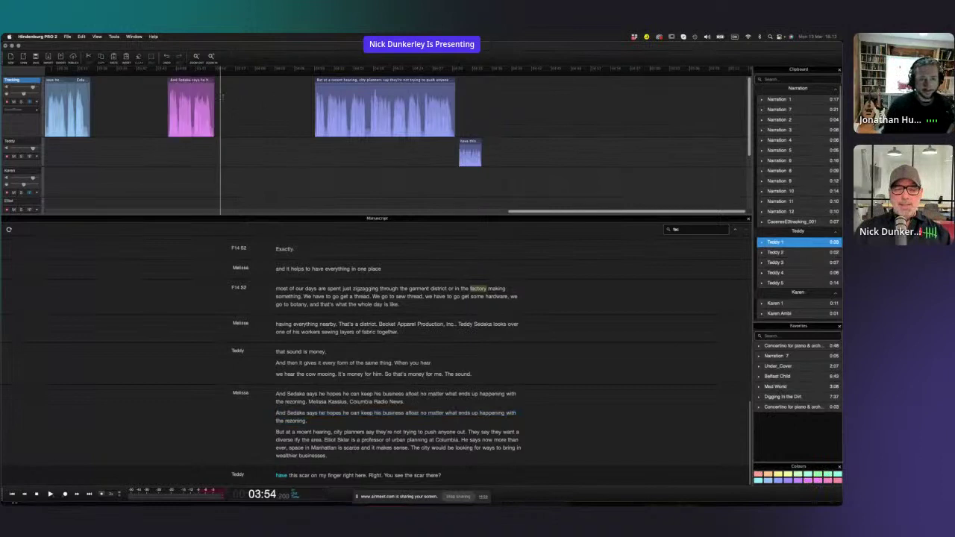
{"action": "scroll", "coordinate": [217, 97], "scroll_direction": "up", "scroll_amount": 3}
{"action": "scroll", "coordinate": [221, 97], "scroll_direction": "left", "scroll_amount": 3}
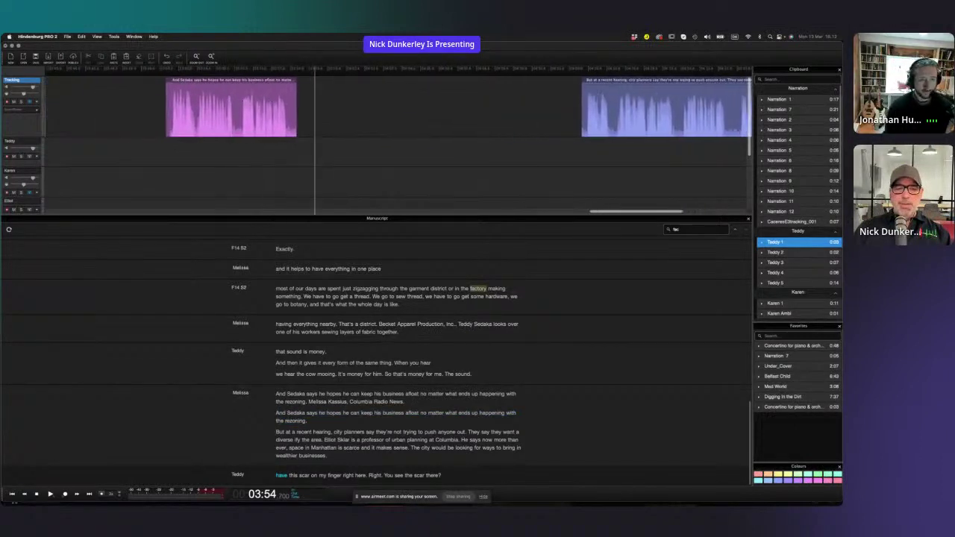
{"action": "left_click", "coordinate": [229, 104]}
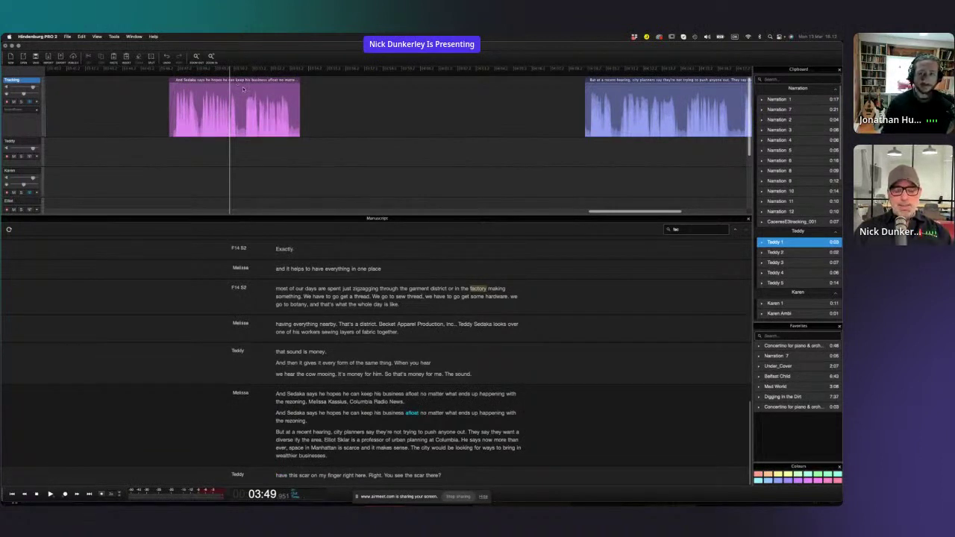
- Switch to the older Hindenburg session, lower the volume of the Narration 7 clip, and give it a fade-in and a fade-out
{"action": "key", "text": "super+Tab"}
{"action": "left_click", "coordinate": [180, 96]}
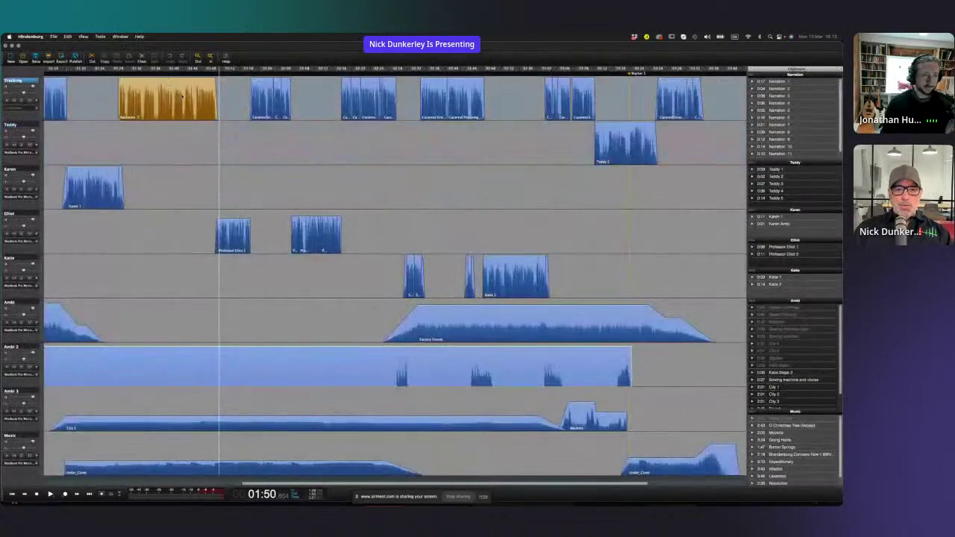
{"action": "scroll", "coordinate": [180, 96], "scroll_direction": "left", "scroll_amount": 5}
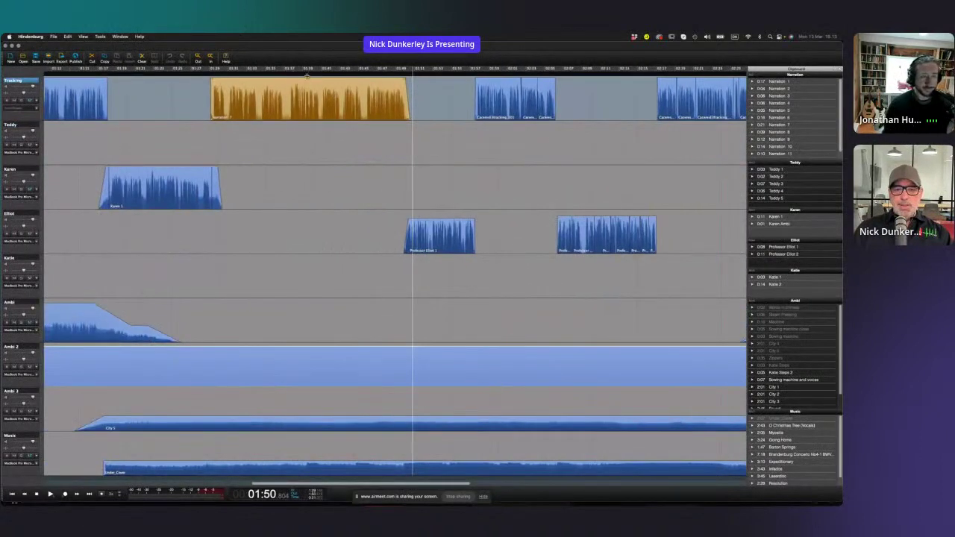
{"action": "mouse_move", "coordinate": [305, 79]}
{"action": "left_mouse_down"}
{"action": "mouse_move", "coordinate": [306, 100]}
{"action": "mouse_move", "coordinate": [306, 91]}
{"action": "left_mouse_up"}
{"action": "left_click_drag", "start_coordinate": [214, 94], "coordinate": [241, 92]}
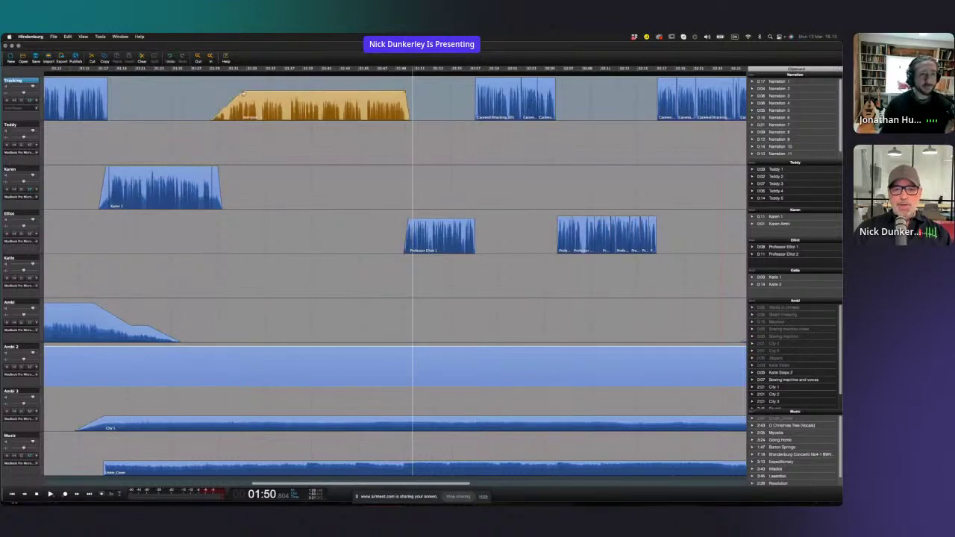
{"action": "left_click_drag", "start_coordinate": [407, 93], "coordinate": [384, 92]}
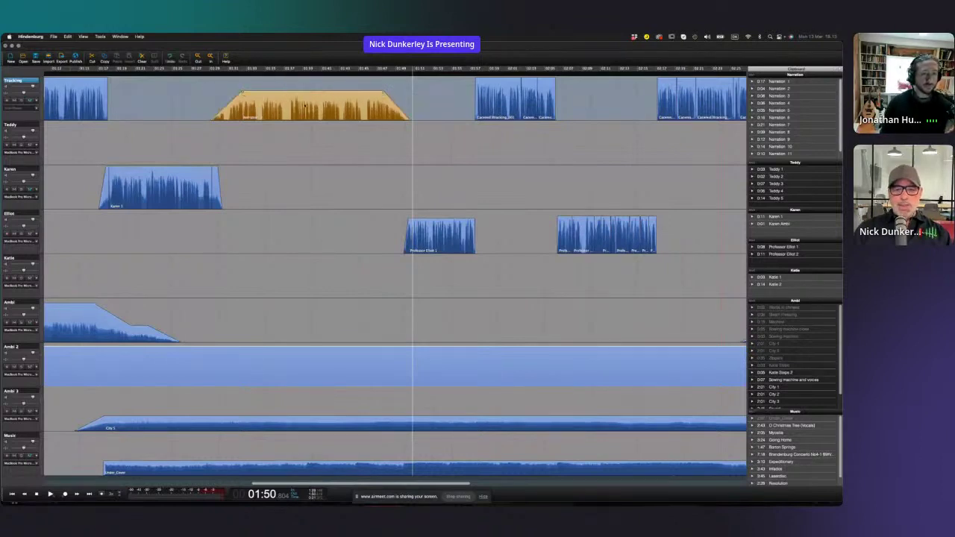
- Return to Hindenburg PRO 2, shorten the magenta Tracking clip's curved fade-in, and add a curved fade-out starting near its closing words
{"action": "key", "text": "super+Tab"}
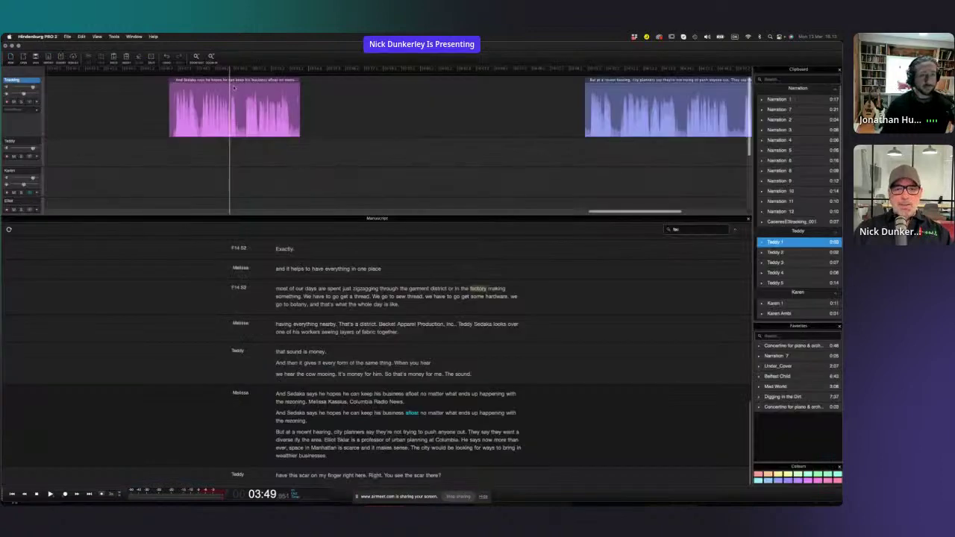
{"action": "scroll", "coordinate": [233, 87], "scroll_direction": "up", "scroll_amount": 3}
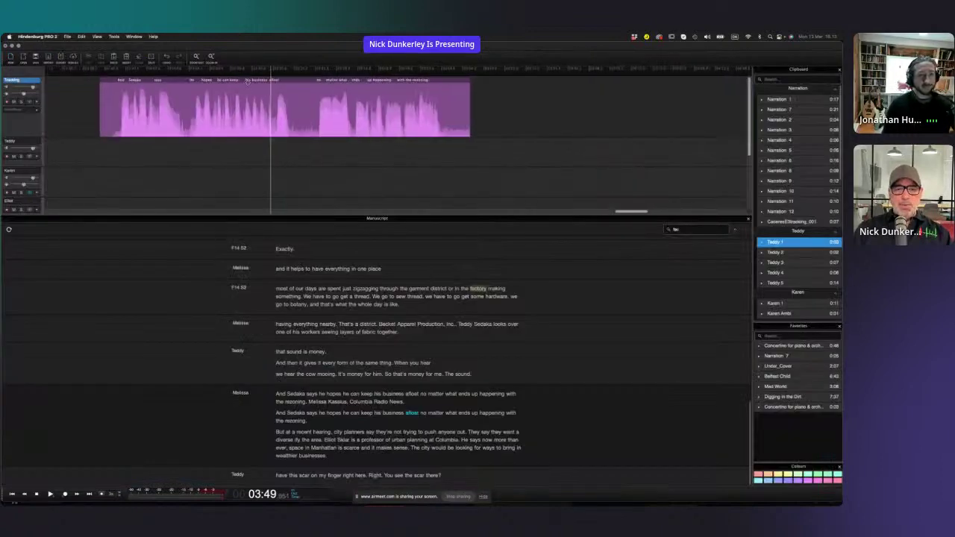
{"action": "left_click", "coordinate": [247, 82]}
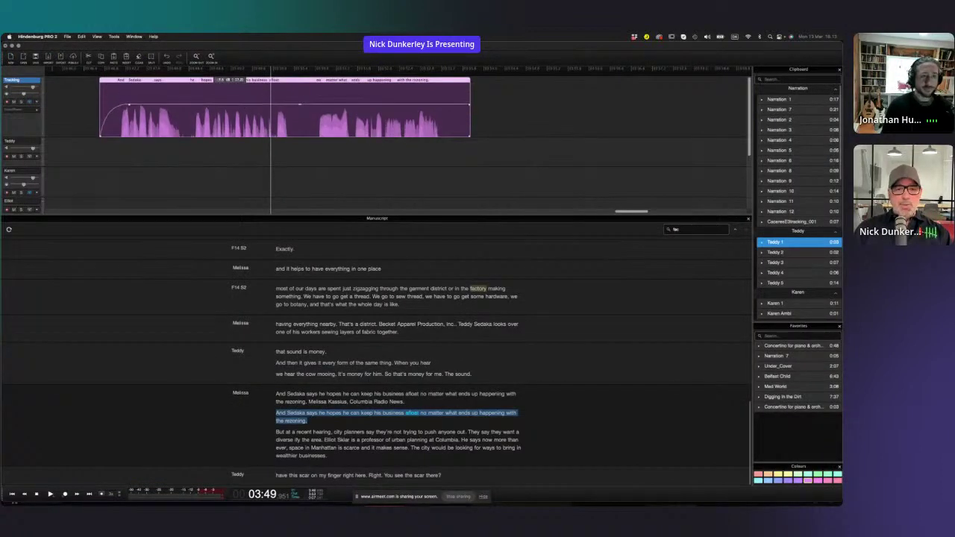
{"action": "left_click_drag", "start_coordinate": [129, 105], "coordinate": [111, 105]}
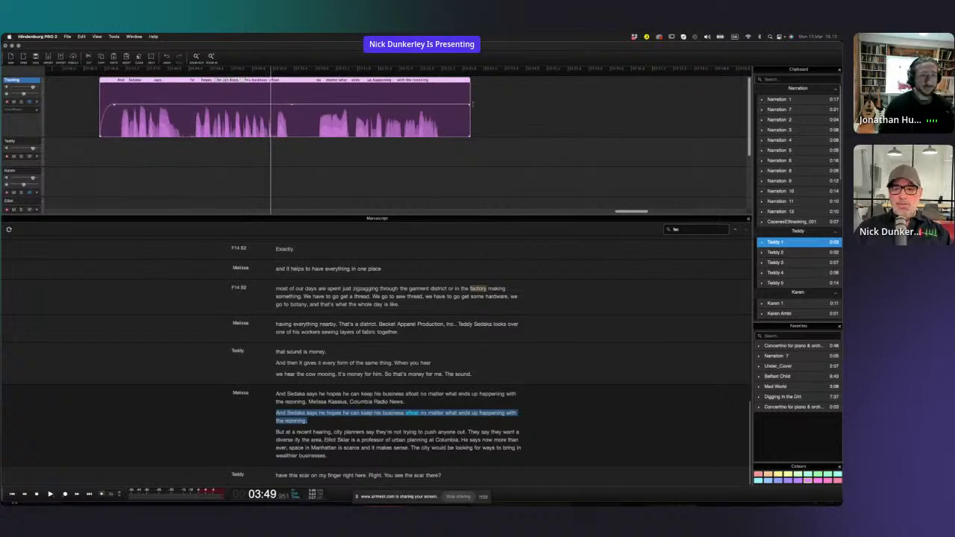
{"action": "left_click_drag", "start_coordinate": [470, 105], "coordinate": [428, 108]}
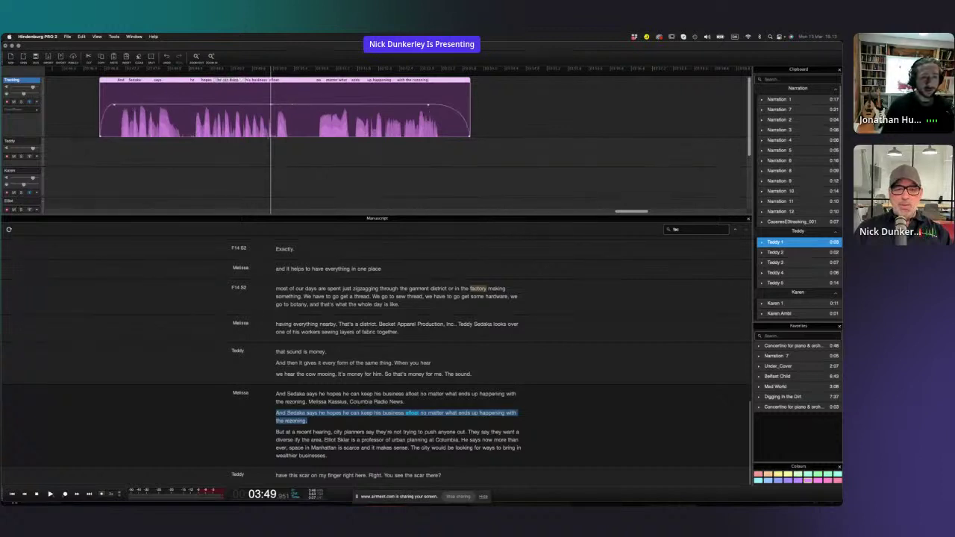
- Lower the volume around "afloat" and raise it over "with the rezoning" in the magenta Tracking clip, using range selections
{"action": "left_click_drag", "start_coordinate": [254, 112], "coordinate": [402, 112]}
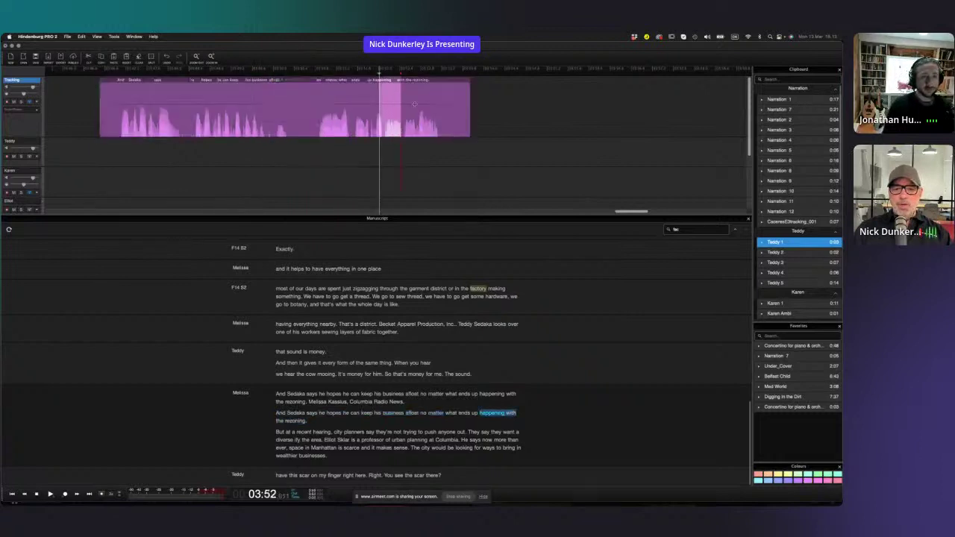
{"action": "key", "text": "space"}
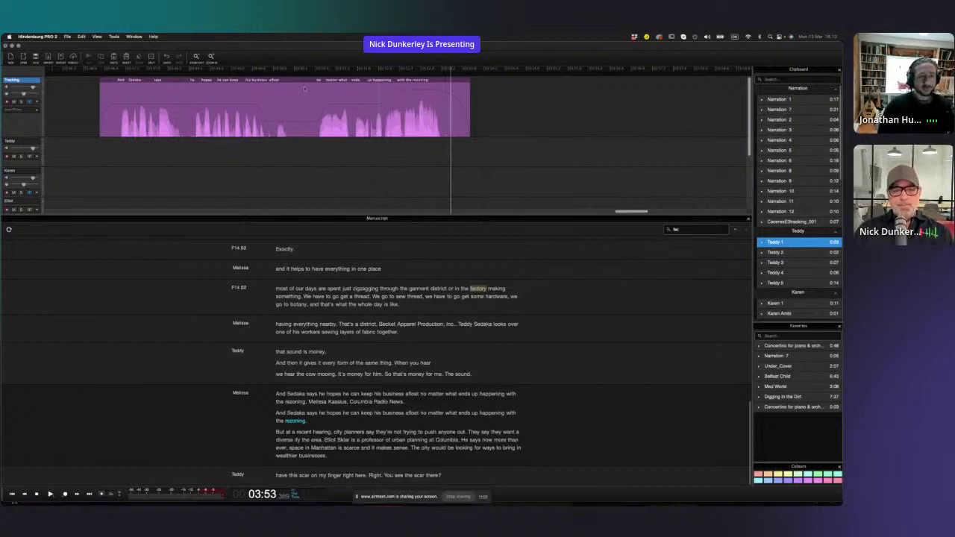
{"action": "left_click", "coordinate": [411, 412]}
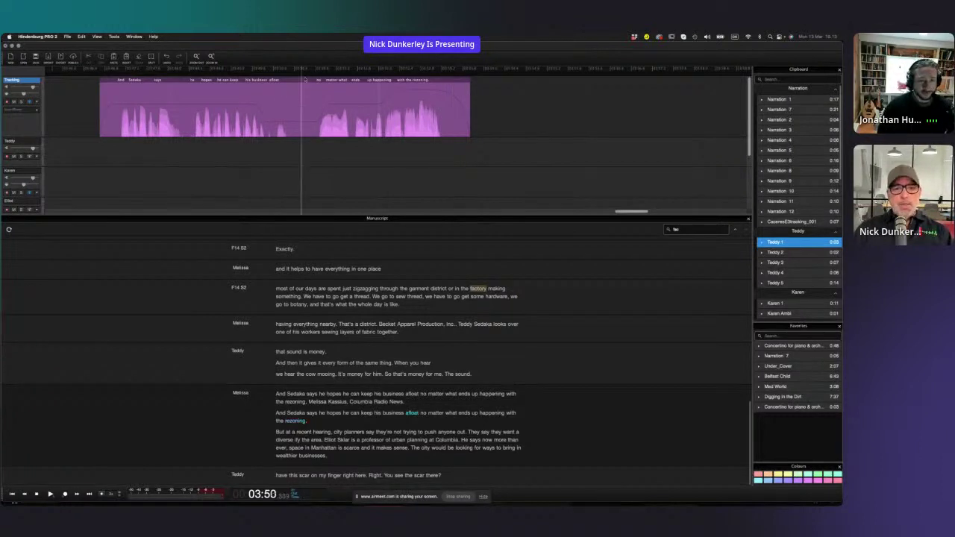
{"action": "left_click", "coordinate": [304, 79]}
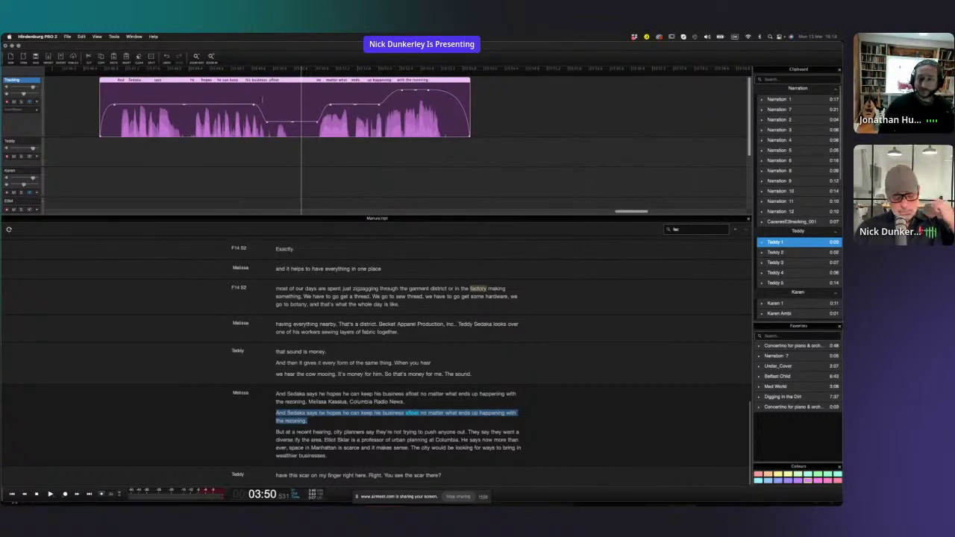
- Enlarge the track area above the manuscript to show the Ambi tracks, and place the playhead at 00:38 beside the magenta clips
{"action": "scroll", "coordinate": [251, 108], "scroll_direction": "down", "scroll_amount": 10}
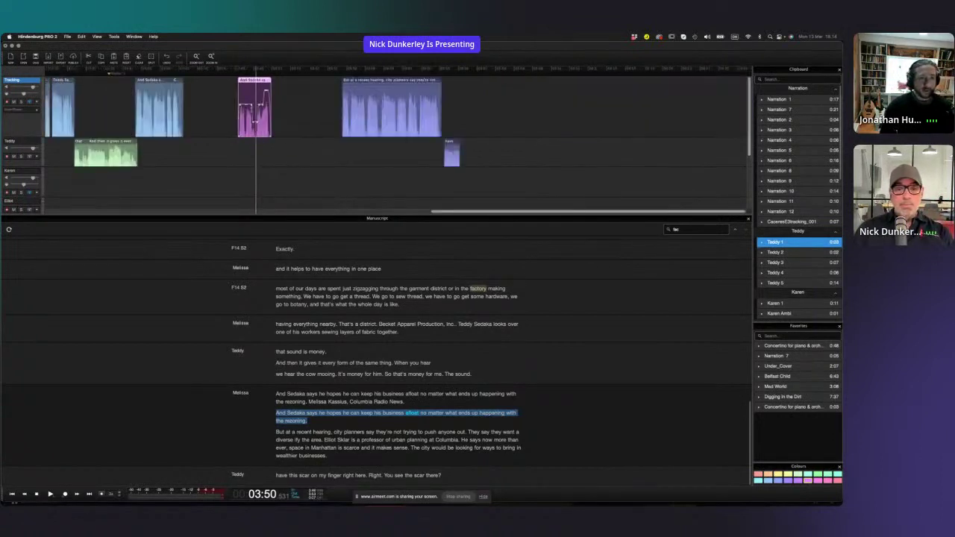
{"action": "scroll", "coordinate": [251, 108], "scroll_direction": "down", "scroll_amount": 8}
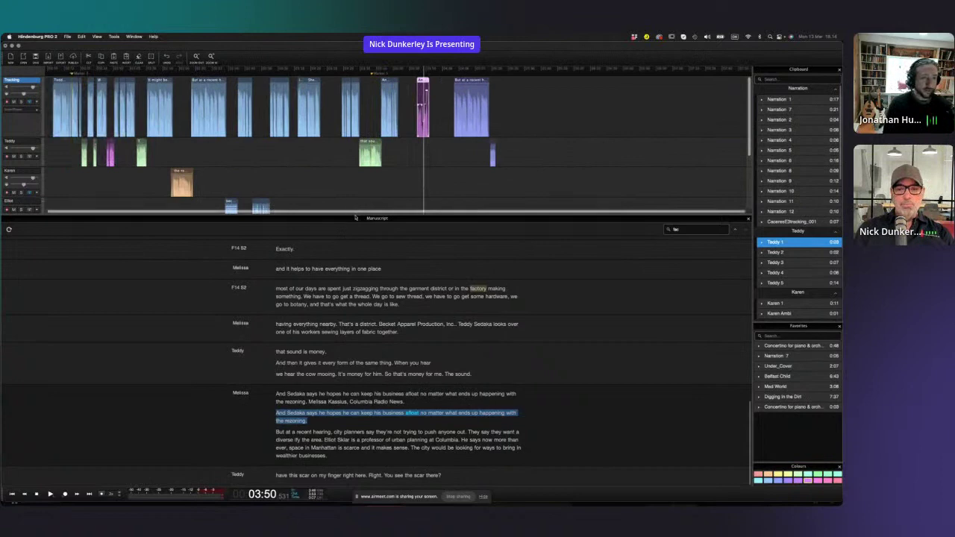
{"action": "left_click_drag", "start_coordinate": [355, 216], "coordinate": [353, 305]}
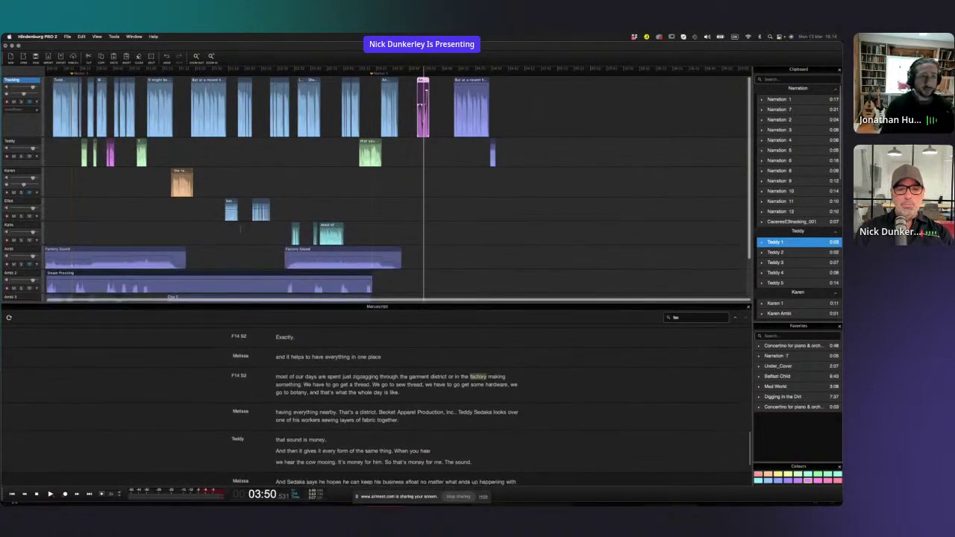
{"action": "left_click", "coordinate": [106, 175]}
{"action": "scroll", "coordinate": [106, 175], "scroll_direction": "up", "scroll_amount": 6}
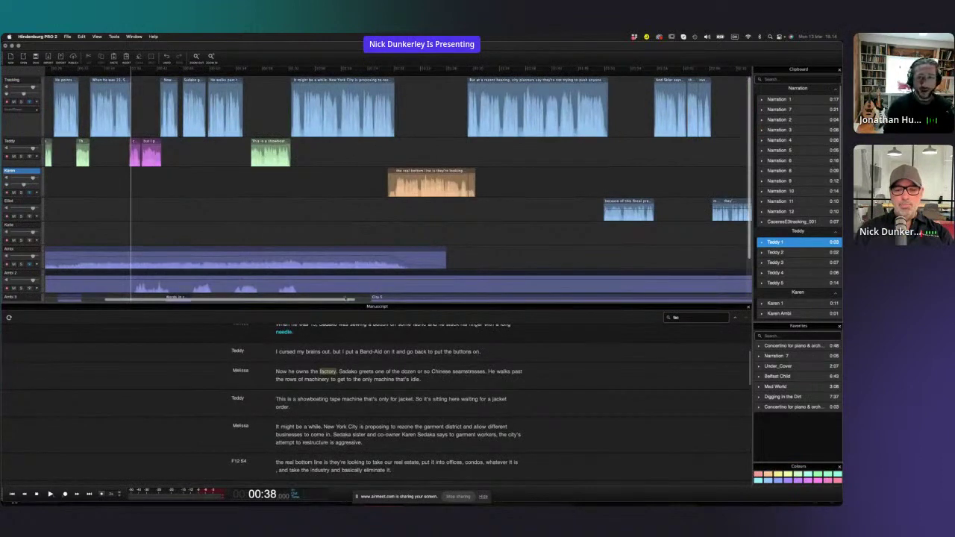
{"action": "scroll", "coordinate": [393, 344], "scroll_direction": "down", "scroll_amount": 10}
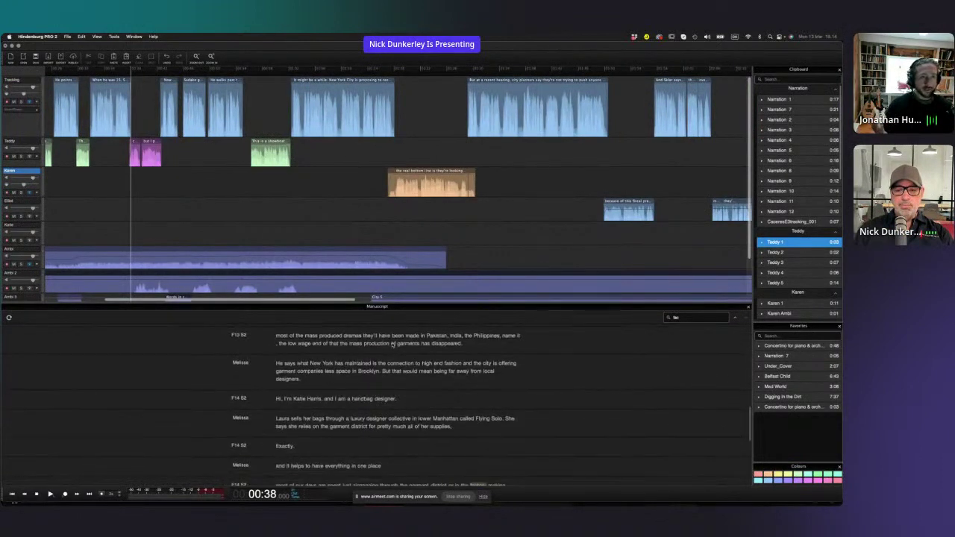
- Jump to the audio for "mass production of garments" from the manuscript, and place the playhead at 02:21 on the Teddy track
{"action": "left_click", "coordinate": [395, 345]}
{"action": "left_click", "coordinate": [185, 149]}
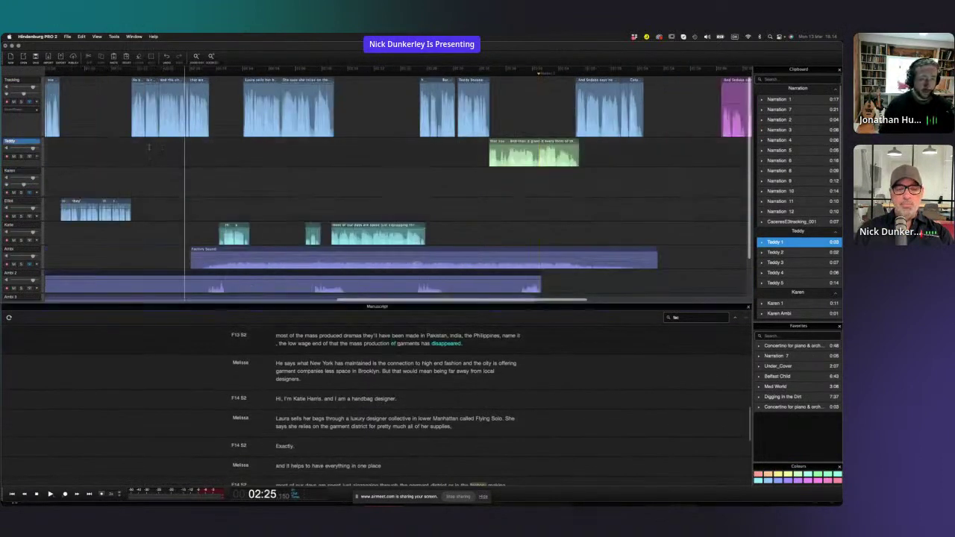
{"action": "left_click", "coordinate": [158, 146]}
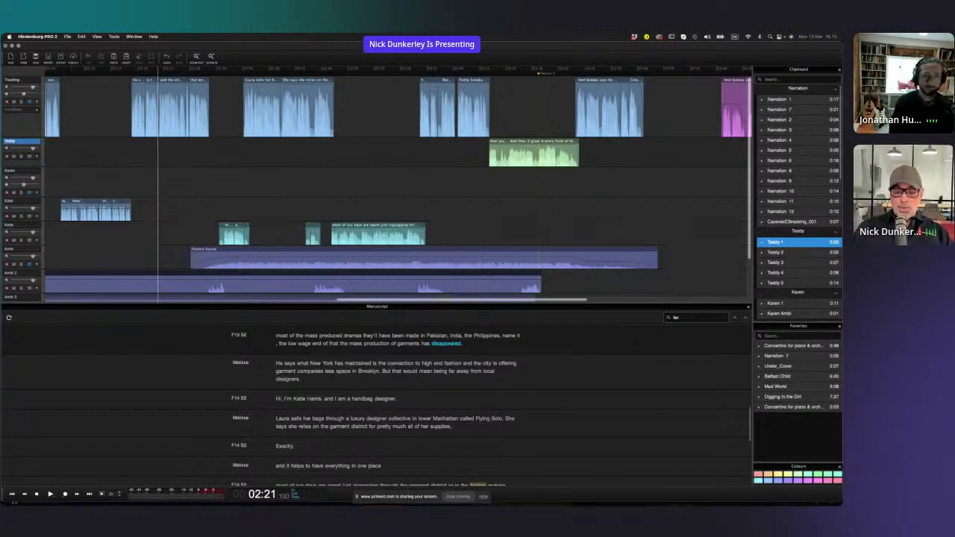
- Switch to DaVinci Resolve to view its video timeline, return to Hindenburg PRO 2, and replace the current session with an empty one without saving
{"action": "key", "text": "super+Tab"}
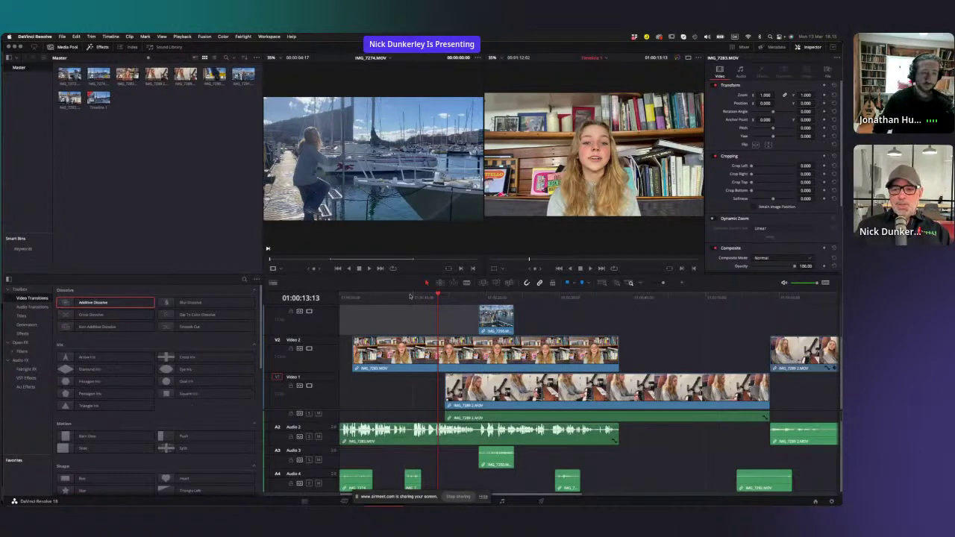
{"action": "key", "text": "super+Tab"}
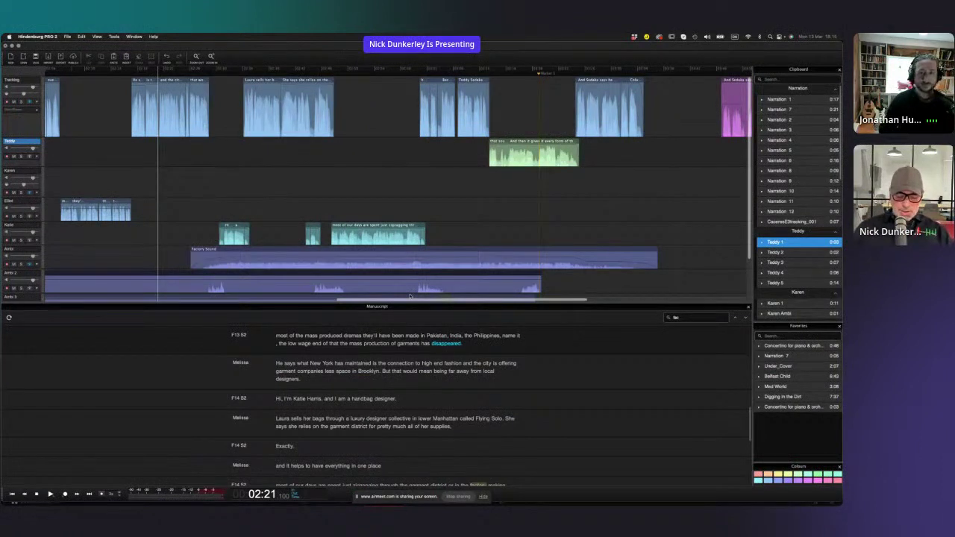
{"action": "key", "text": "super+q"}
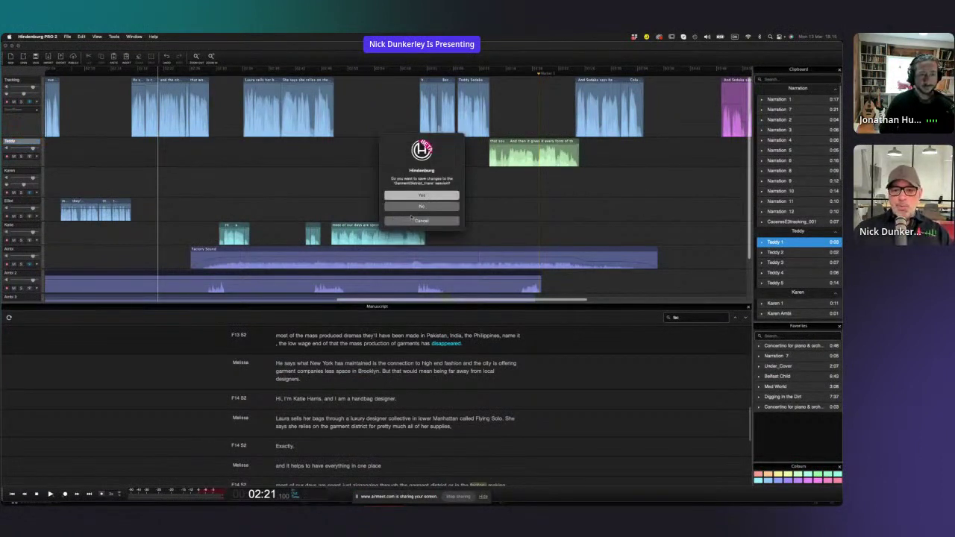
{"action": "left_click", "coordinate": [419, 207]}
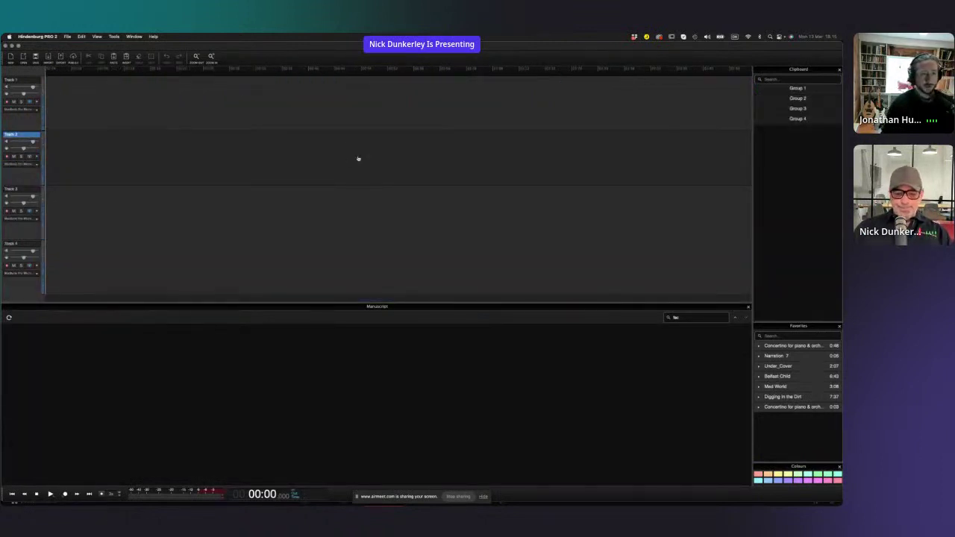
- Switch to Finder and close the leftover folder and search windows, keeping only the Downloads window open
{"action": "key", "text": "super+Tab"}
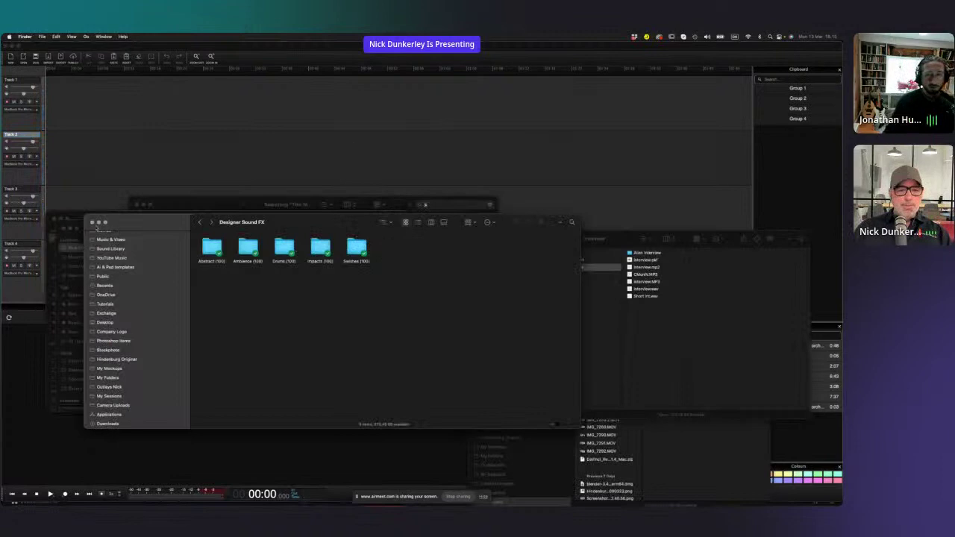
{"action": "left_click", "coordinate": [92, 223]}
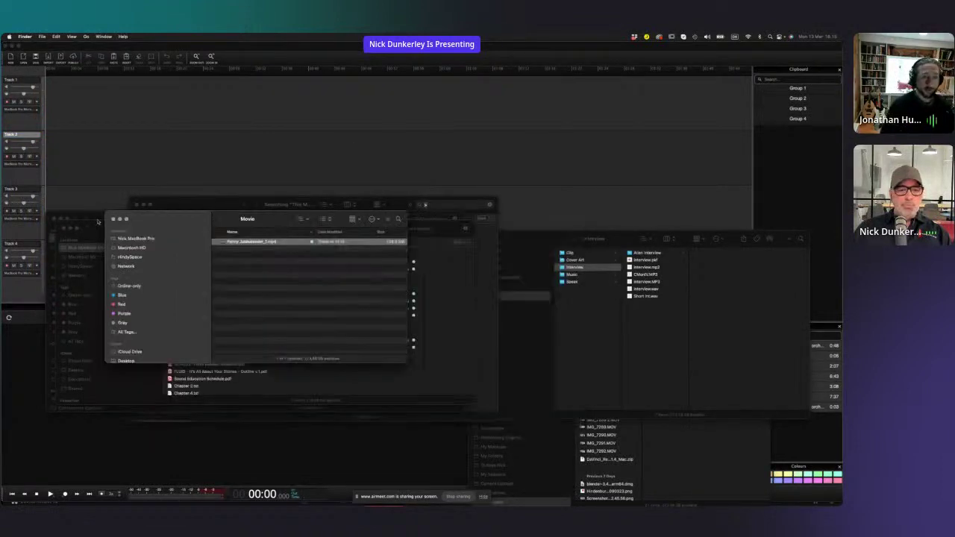
{"action": "left_click", "coordinate": [114, 219]}
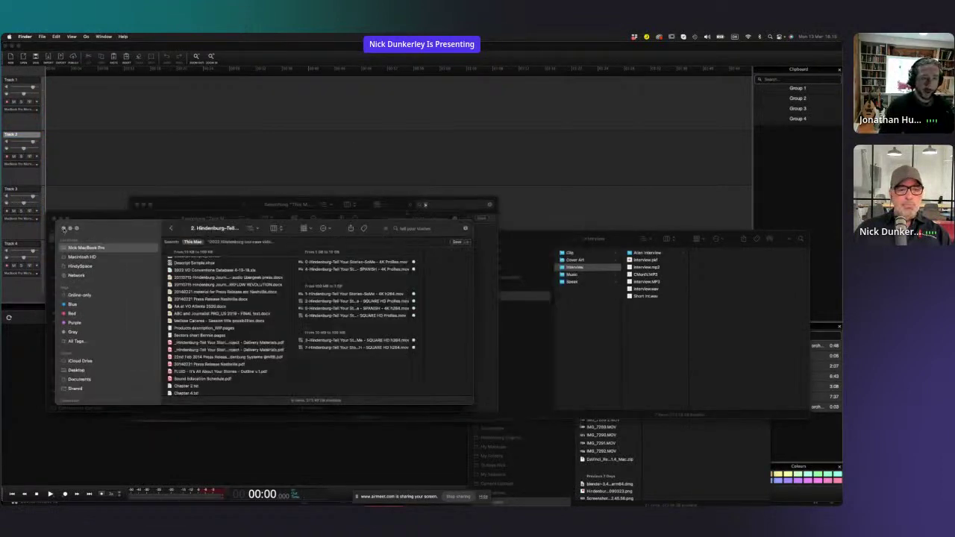
{"action": "left_click", "coordinate": [63, 229]}
{"action": "left_click_drag", "start_coordinate": [124, 222], "coordinate": [439, 213]}
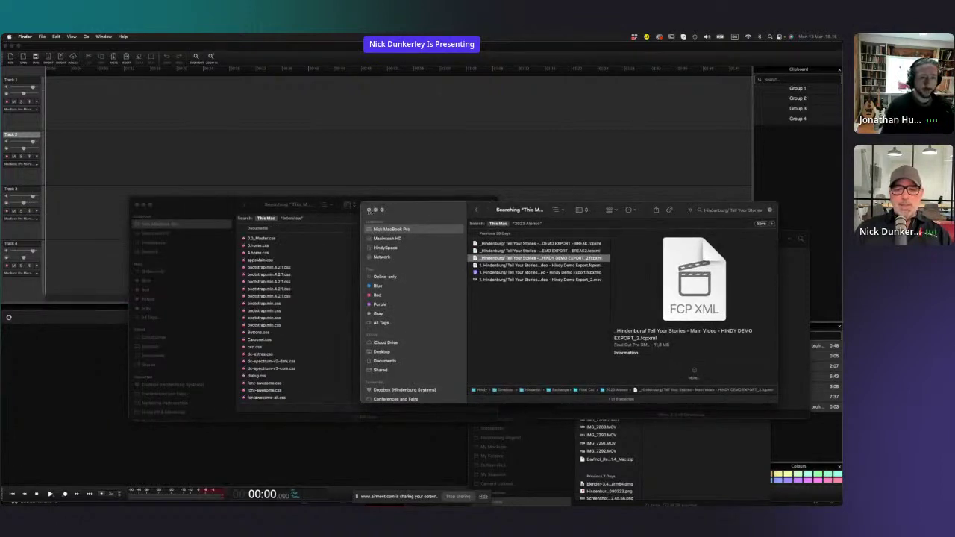
{"action": "left_click", "coordinate": [367, 210]}
{"action": "left_click_drag", "start_coordinate": [215, 208], "coordinate": [449, 187]}
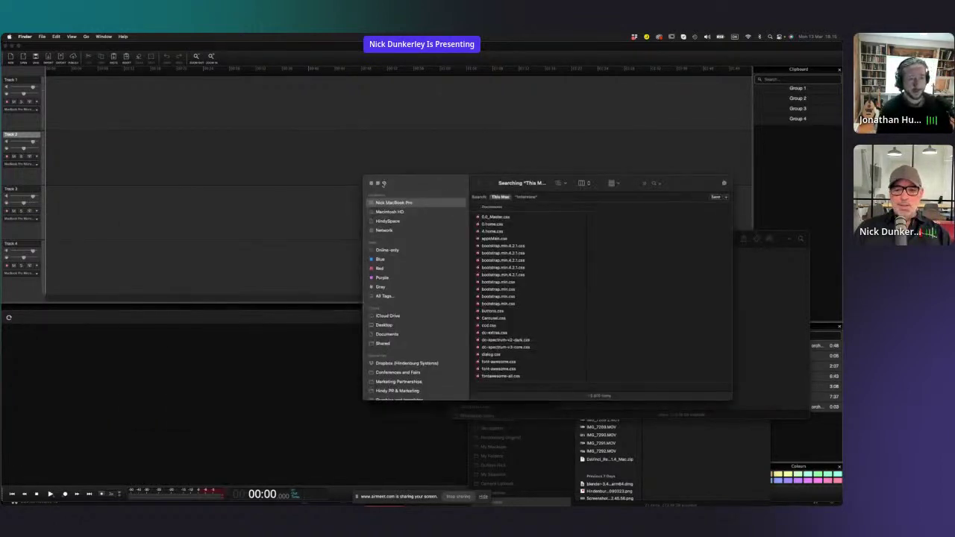
{"action": "left_click", "coordinate": [370, 184]}
{"action": "left_click_drag", "start_coordinate": [518, 244], "coordinate": [517, 201]}
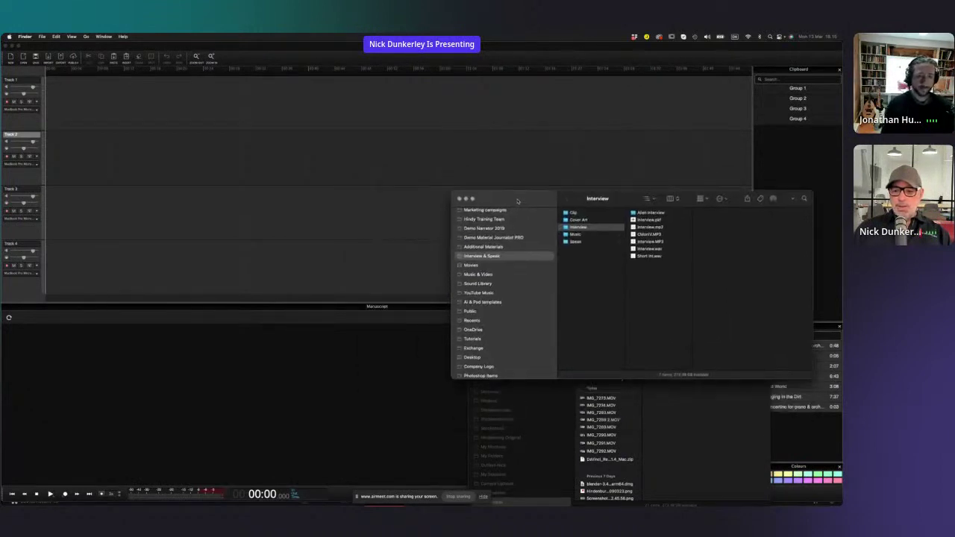
{"action": "left_click", "coordinate": [459, 198]}
- Browse Finder to the Music & Video folder, add Beta Video Content.mp4 to Track 1 of the Hindenburg session, and select the clip
{"action": "left_click_drag", "start_coordinate": [545, 374], "coordinate": [531, 101]}
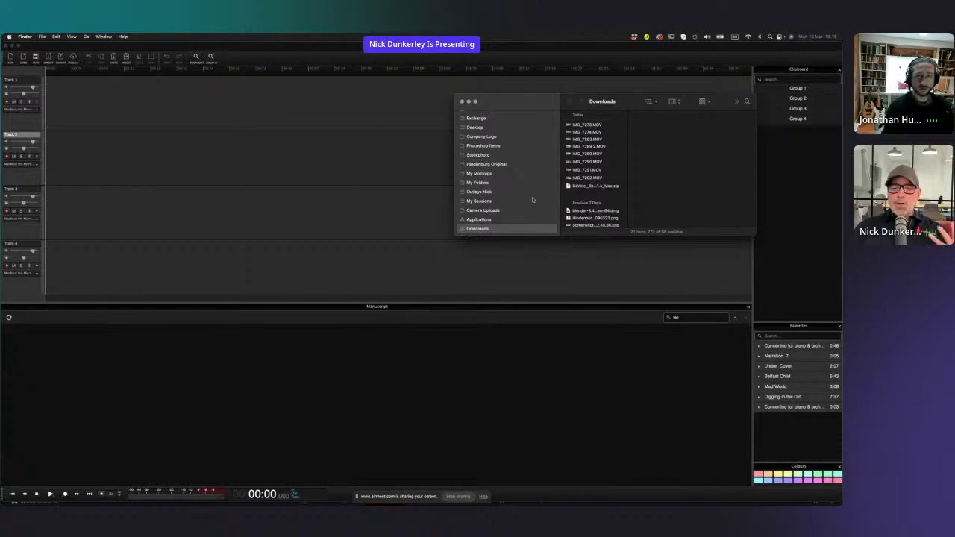
{"action": "scroll", "coordinate": [533, 199], "scroll_direction": "up", "scroll_amount": 3}
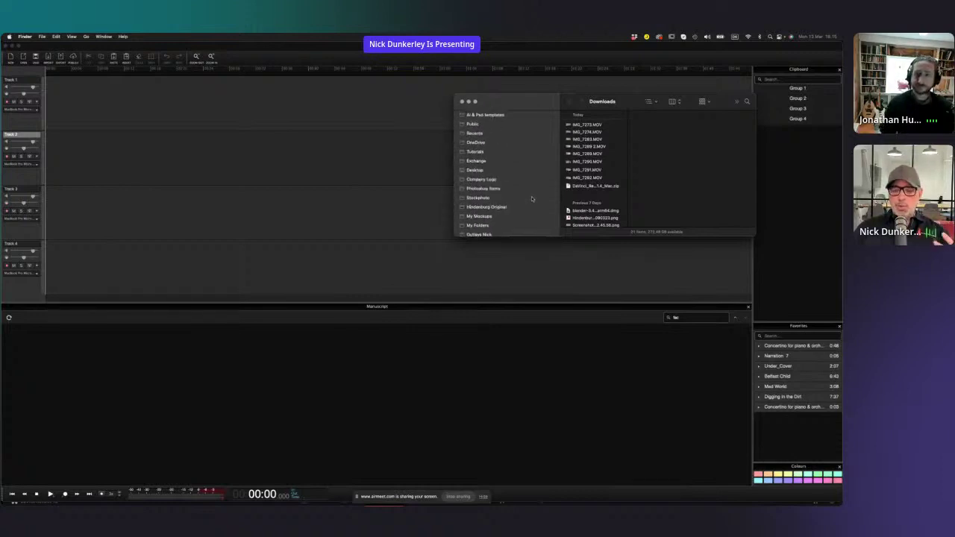
{"action": "scroll", "coordinate": [531, 197], "scroll_direction": "up", "scroll_amount": 3}
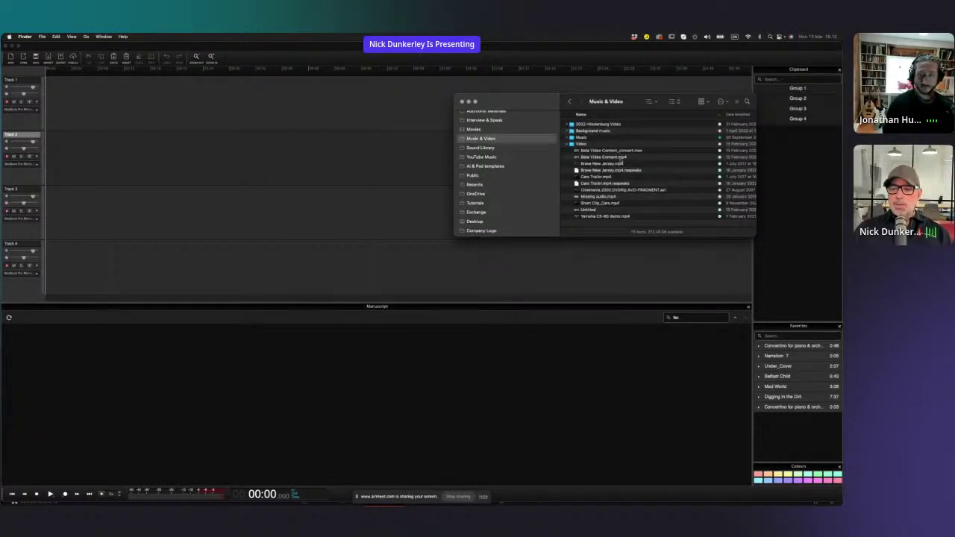
{"action": "left_click", "coordinate": [622, 158]}
{"action": "left_click_drag", "start_coordinate": [622, 157], "coordinate": [200, 135]}
{"action": "left_click", "coordinate": [200, 135]}
{"action": "scroll", "coordinate": [224, 136], "scroll_direction": "up", "scroll_amount": 5}
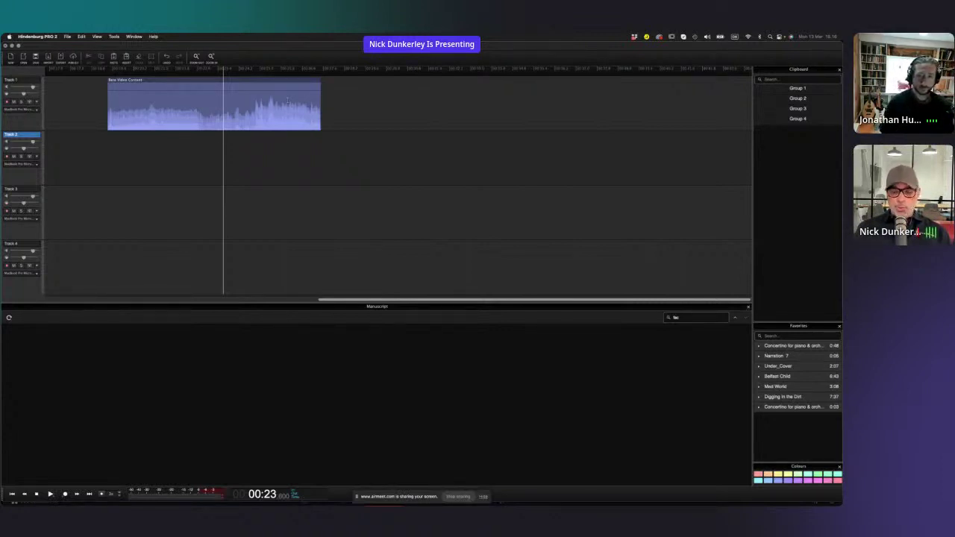
{"action": "left_click", "coordinate": [270, 81]}
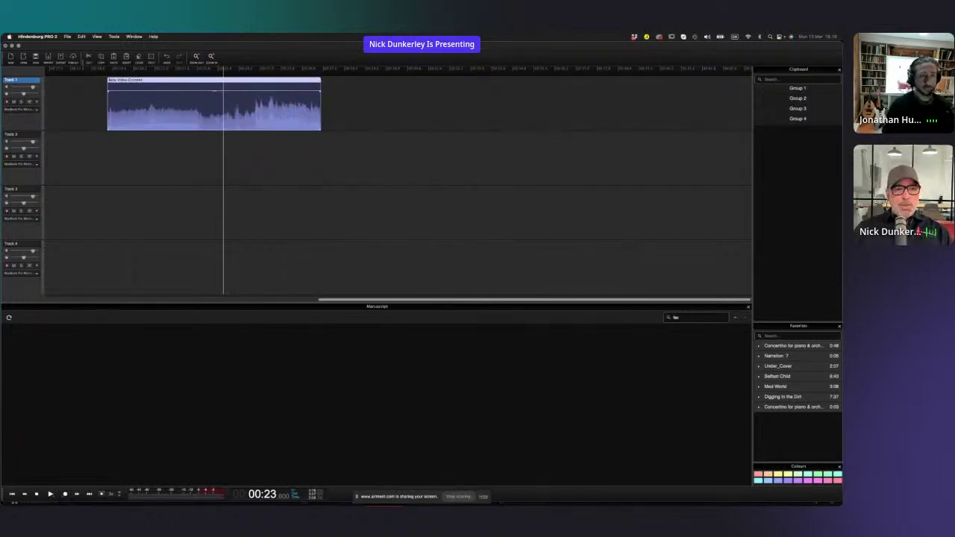
- Import Cars Trailer.mp4 from the Video folder inside Music & Video at the playhead on Track 1
{"action": "left_click", "coordinate": [47, 58]}
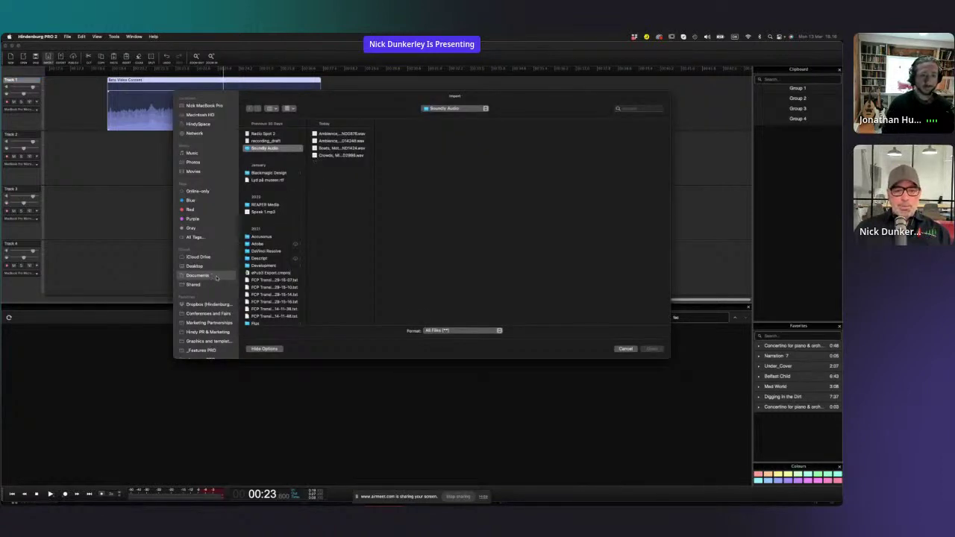
{"action": "scroll", "coordinate": [215, 277], "scroll_direction": "down", "scroll_amount": 3}
{"action": "scroll", "coordinate": [217, 277], "scroll_direction": "down", "scroll_amount": 10}
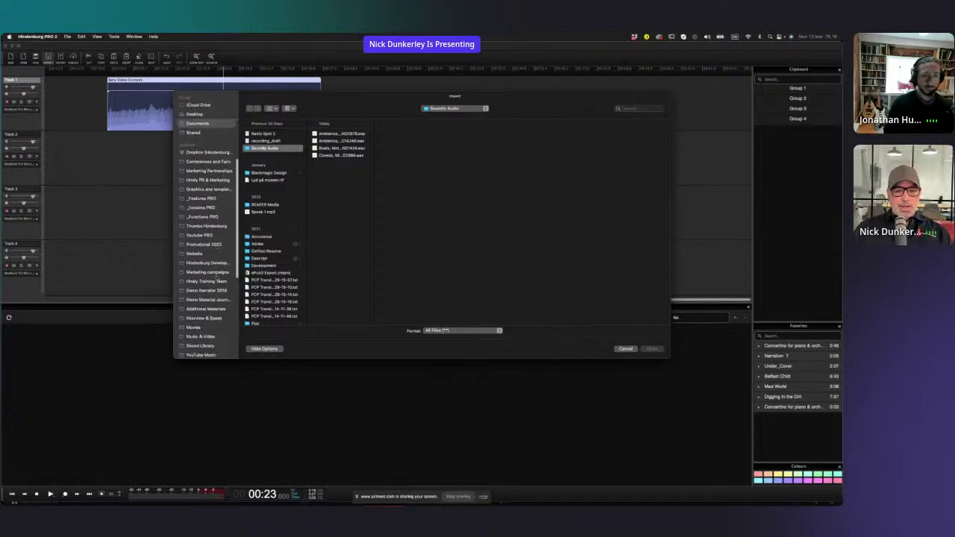
{"action": "left_click", "coordinate": [203, 278]}
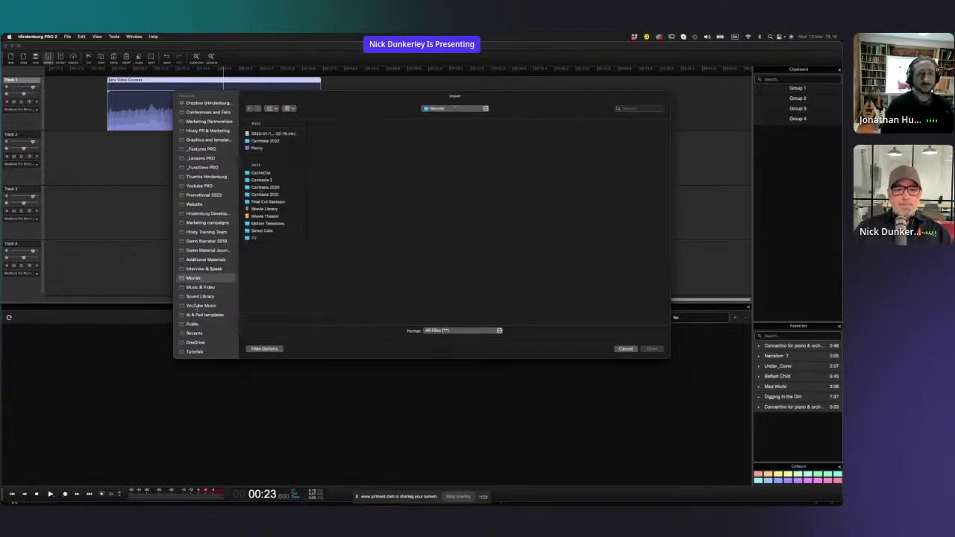
{"action": "left_click", "coordinate": [201, 287]}
{"action": "left_click", "coordinate": [263, 171]}
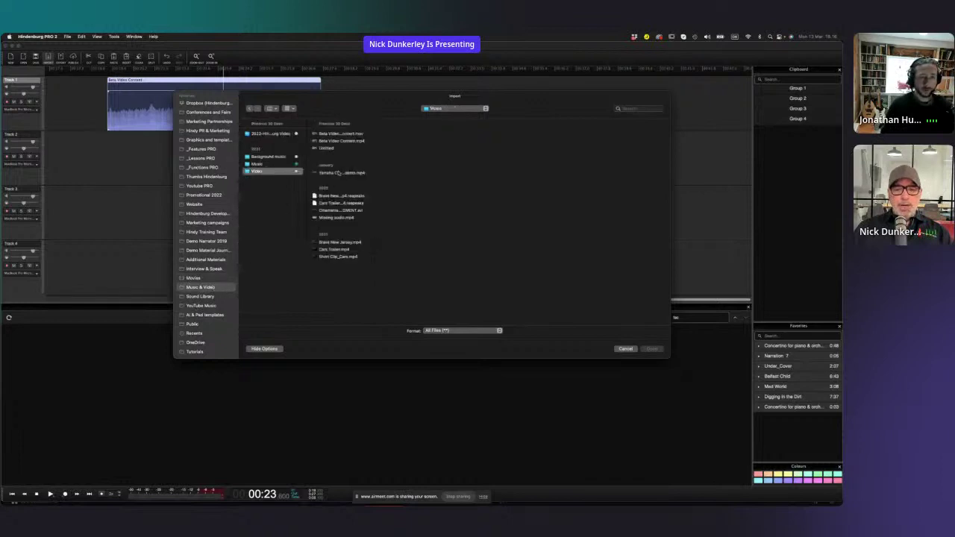
{"action": "left_click", "coordinate": [345, 249]}
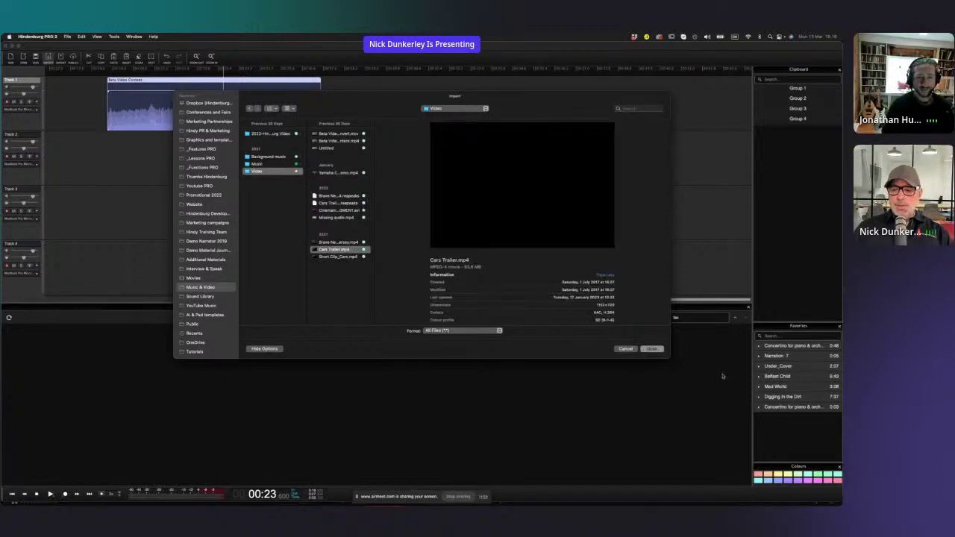
{"action": "left_click", "coordinate": [651, 349]}
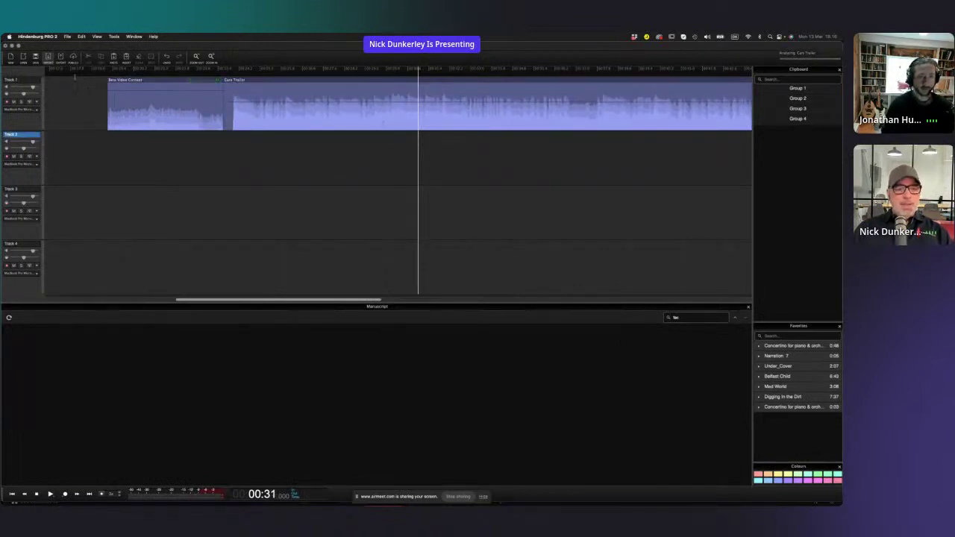
- Start a new session without saving, and open Penny Julekalender_1.mp4 from the Movie folder as a session, using the Video Files format
{"action": "key", "text": "super+n"}
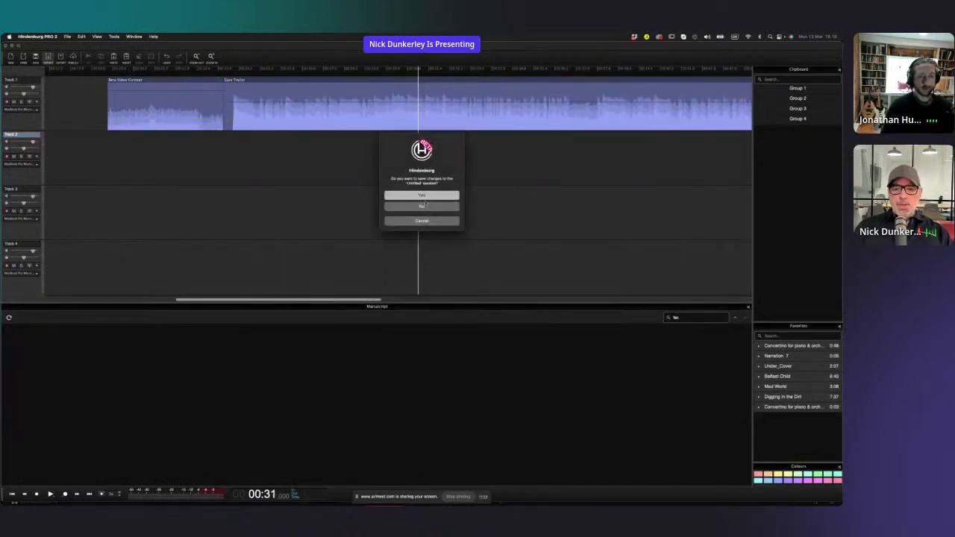
{"action": "left_click", "coordinate": [426, 202]}
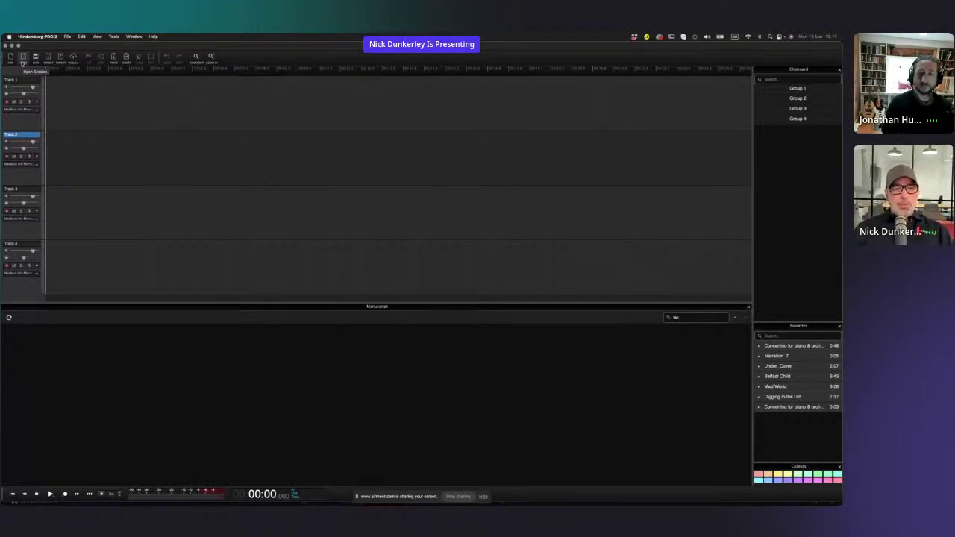
{"action": "left_click", "coordinate": [23, 58]}
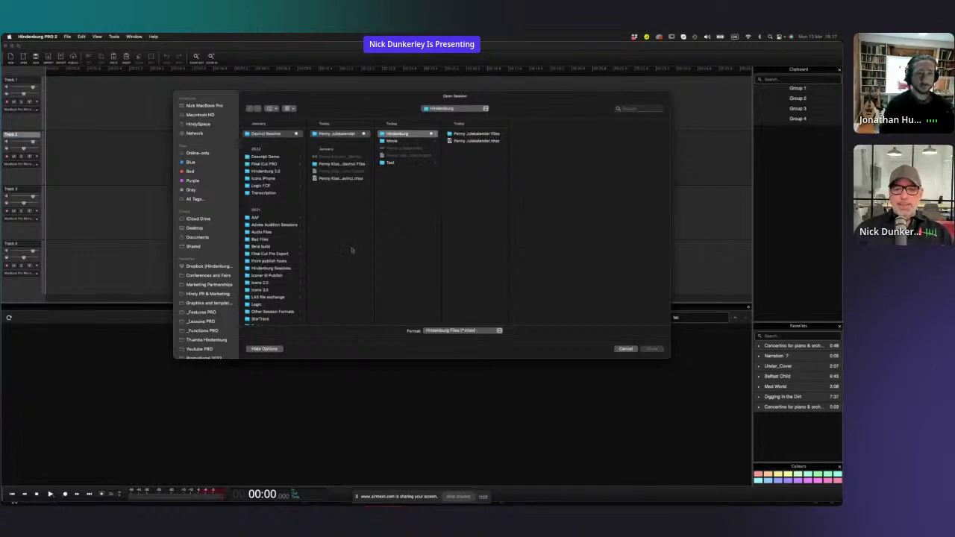
{"action": "scroll", "coordinate": [212, 287], "scroll_direction": "down", "scroll_amount": 10}
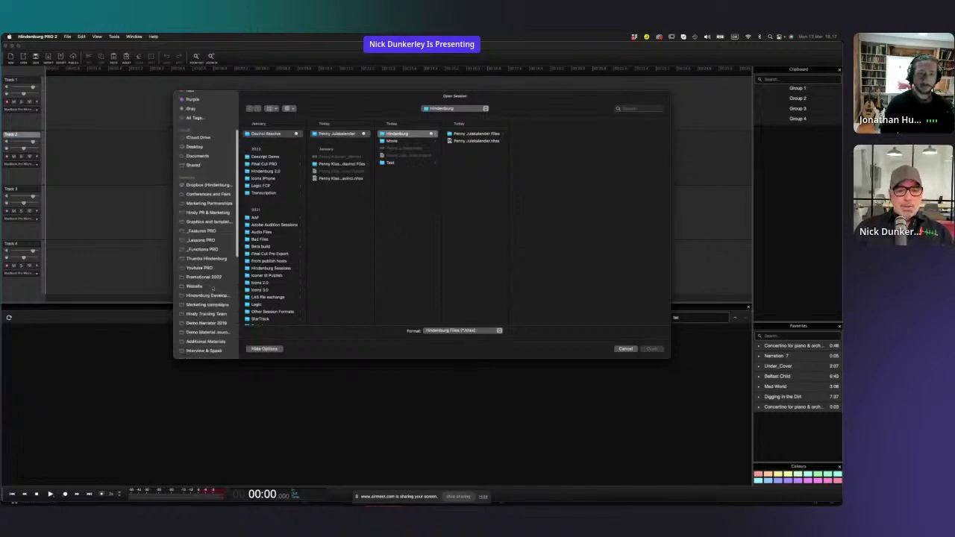
{"action": "left_click", "coordinate": [394, 142]}
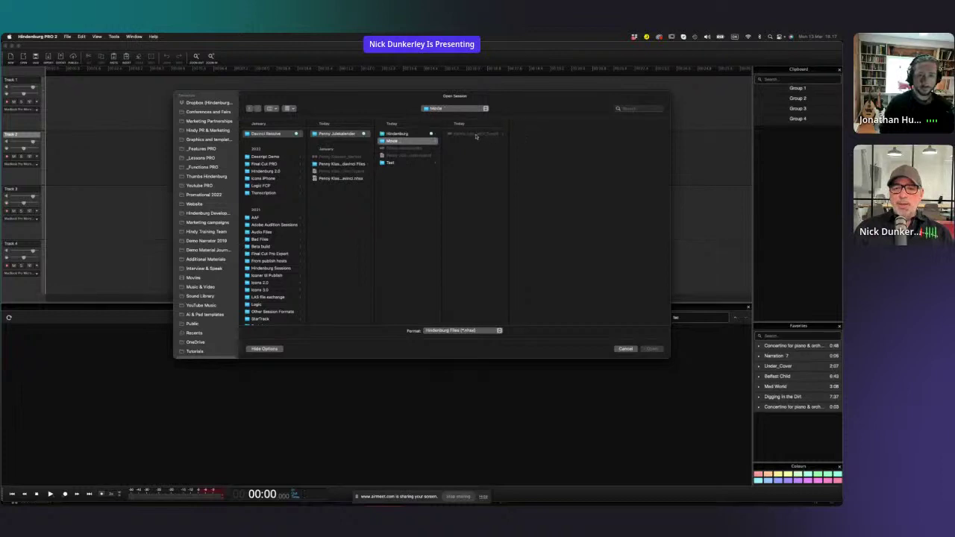
{"action": "left_click", "coordinate": [498, 330]}
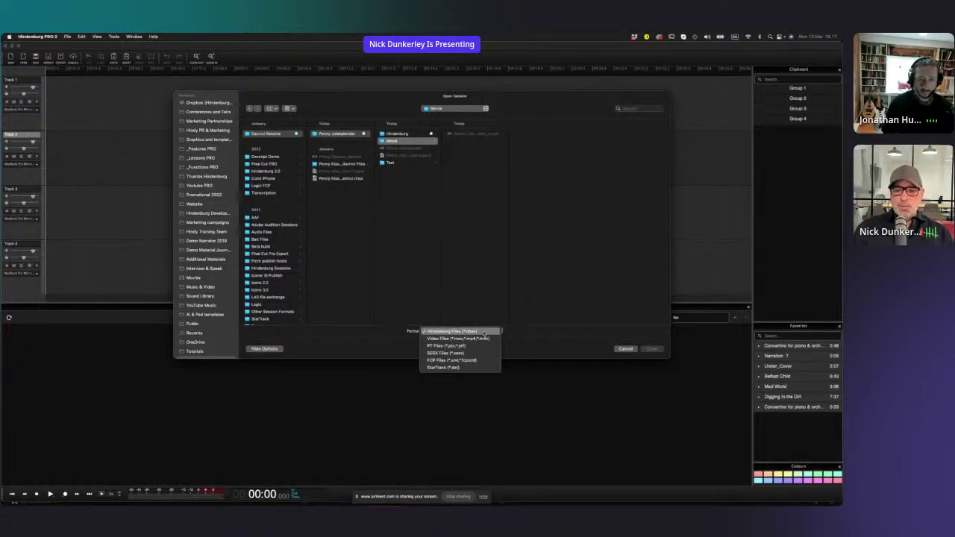
{"action": "left_click", "coordinate": [477, 338]}
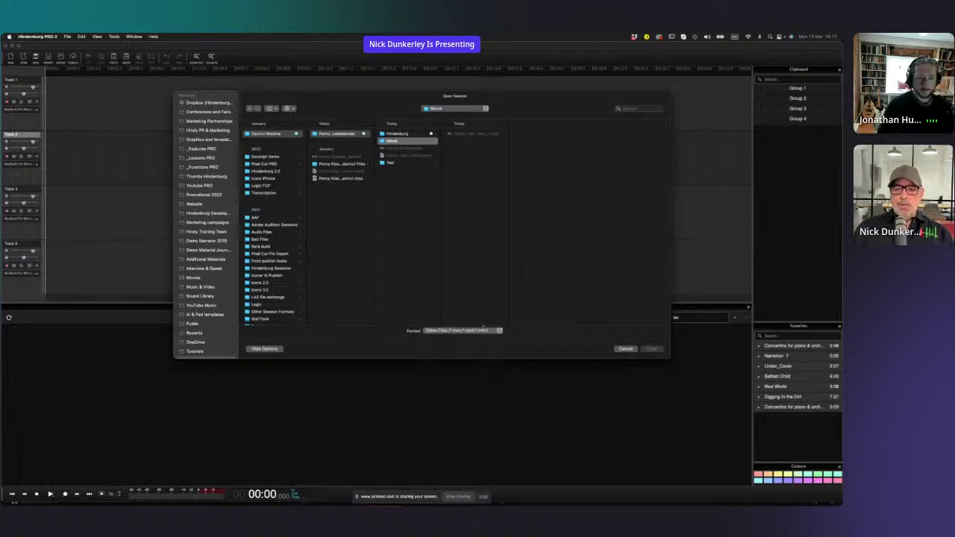
{"action": "left_click", "coordinate": [482, 135]}
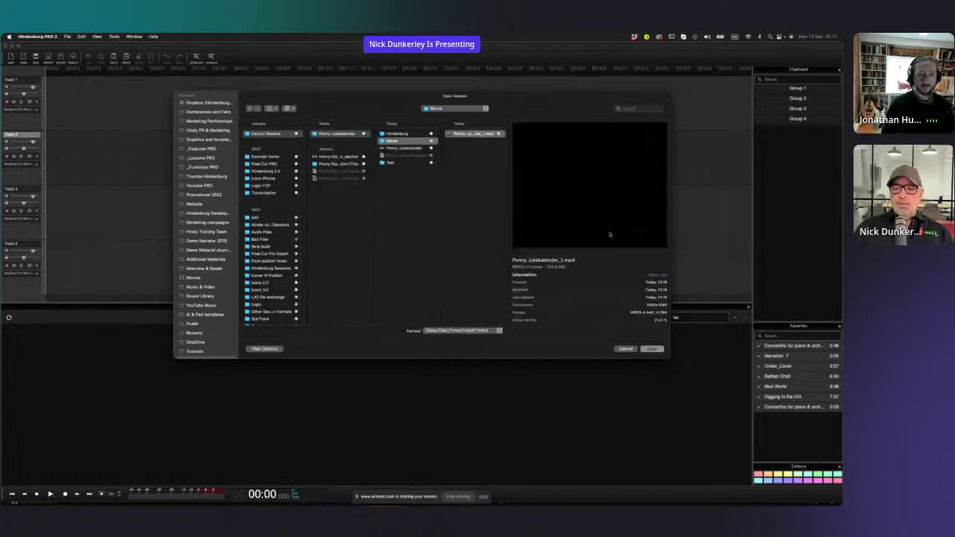
{"action": "left_click", "coordinate": [652, 349]}
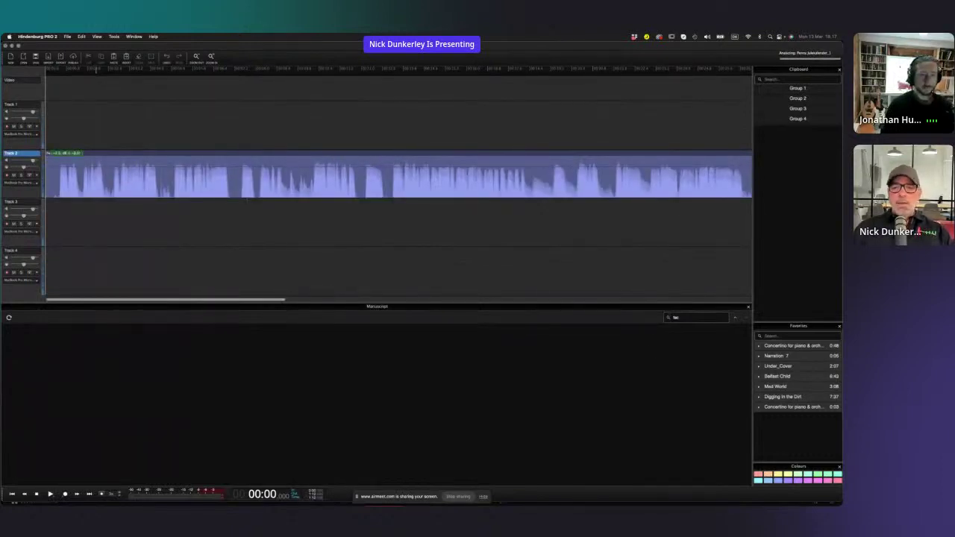
- Show the video preview window for the opened movie, and close it again to uncover the tracks
{"action": "left_click", "coordinate": [98, 38]}
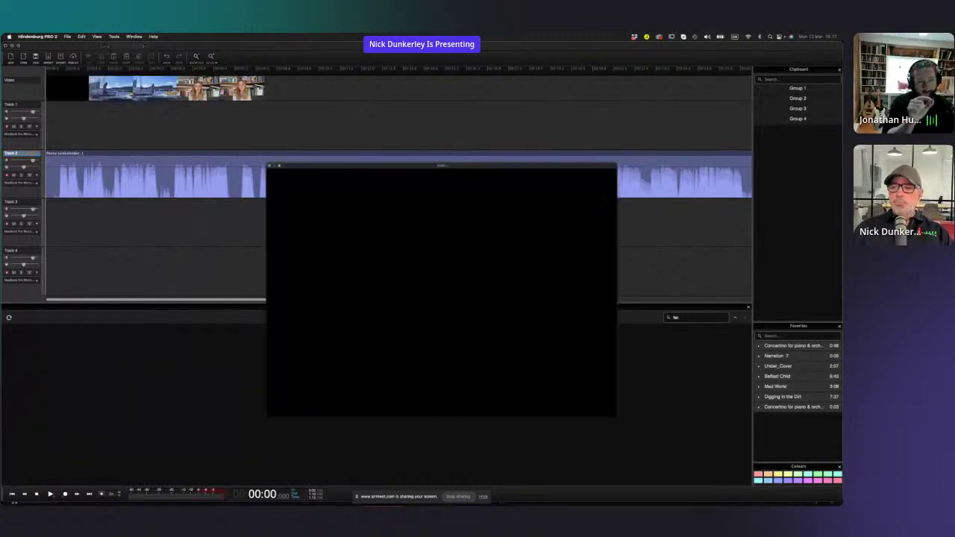
{"action": "left_click", "coordinate": [98, 82]}
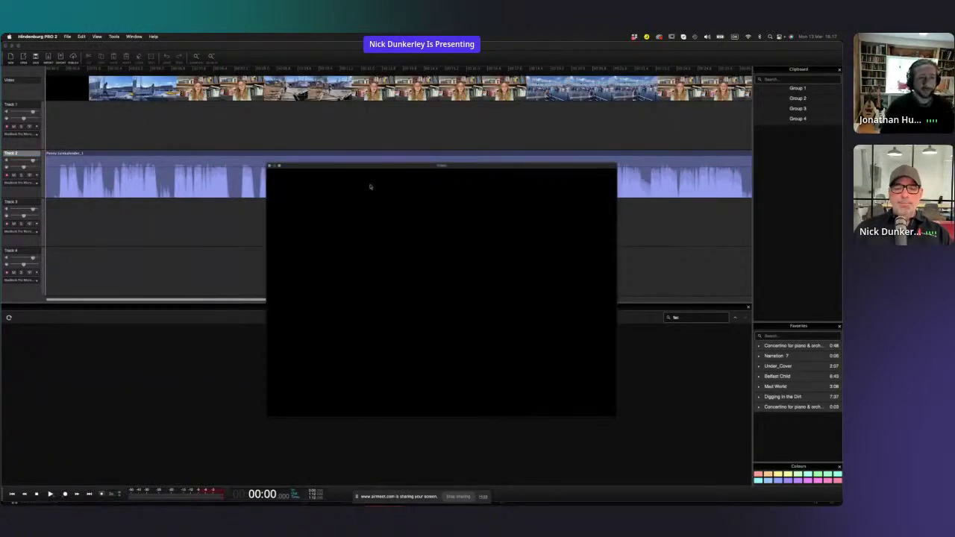
{"action": "left_click", "coordinate": [270, 166]}
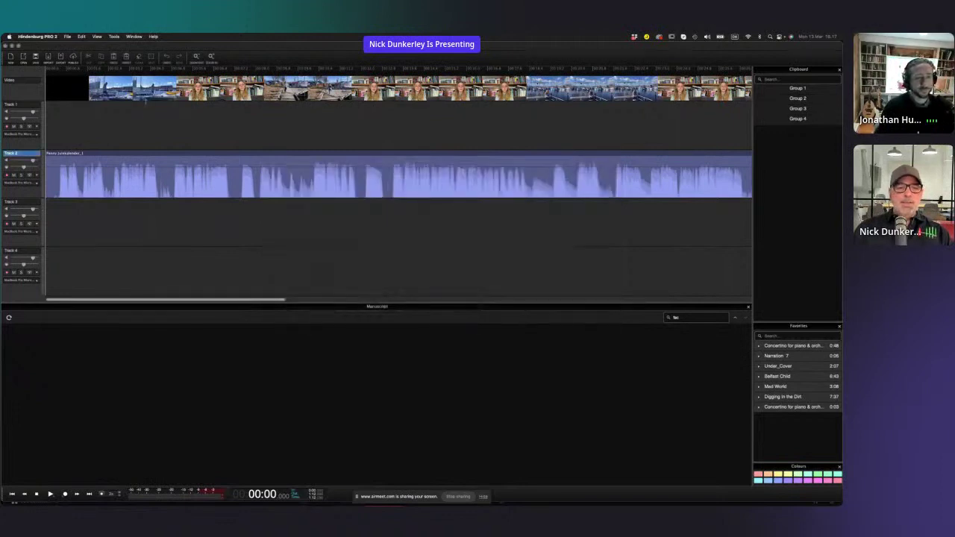
- Zoom the timeline out, show the video preview window for the opened movie, and move it higher over the tracks
{"action": "key", "text": "super+minus"}
{"action": "key", "text": "super+minus"}
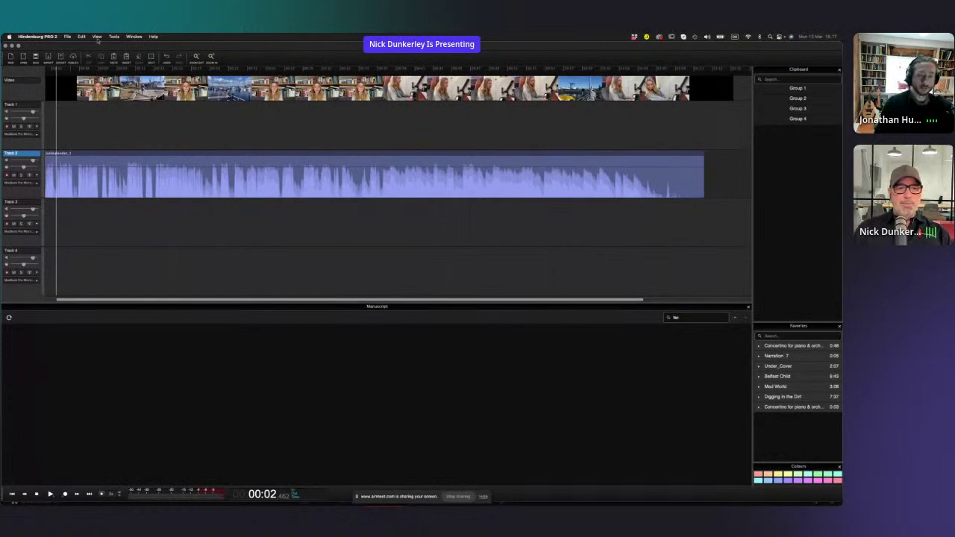
{"action": "left_click", "coordinate": [97, 38]}
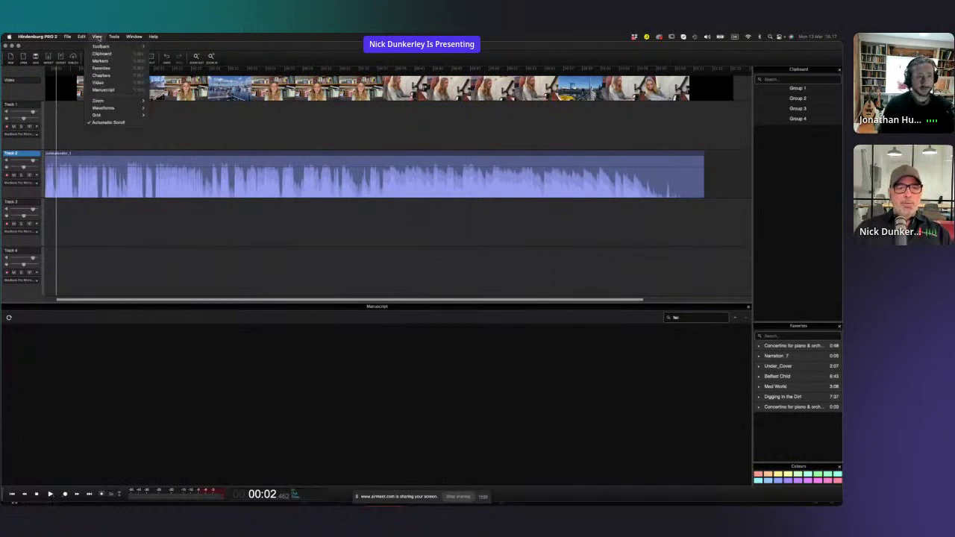
{"action": "left_click", "coordinate": [97, 38]}
{"action": "left_click", "coordinate": [97, 38]}
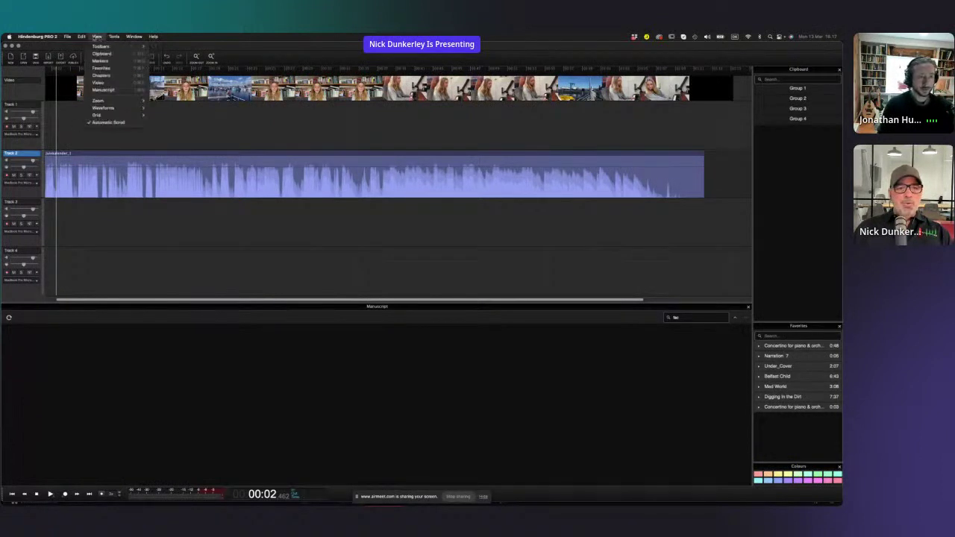
{"action": "left_click", "coordinate": [103, 82]}
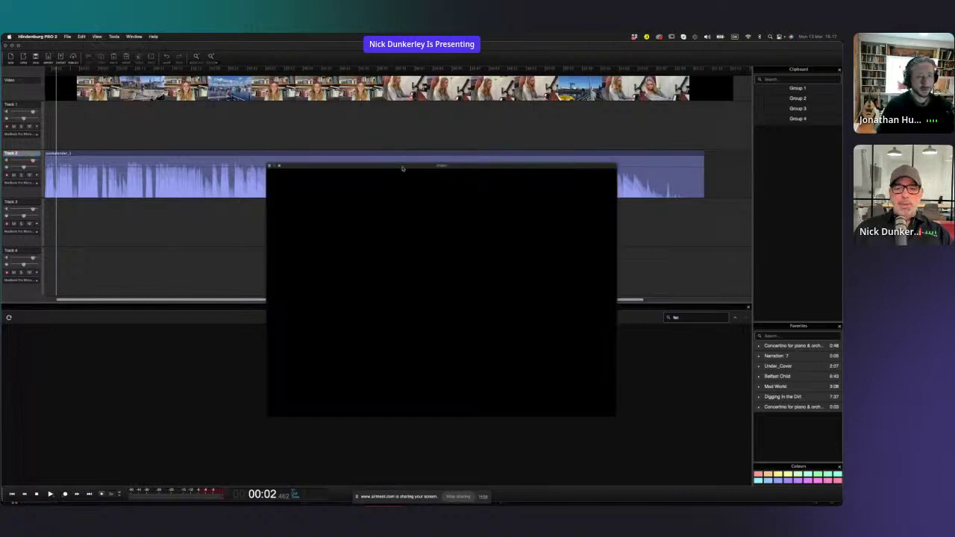
{"action": "left_click_drag", "start_coordinate": [402, 169], "coordinate": [453, 139]}
- Play the movie from about 10 seconds to about 18 seconds with its picture in the preview window
{"action": "left_click", "coordinate": [131, 112]}
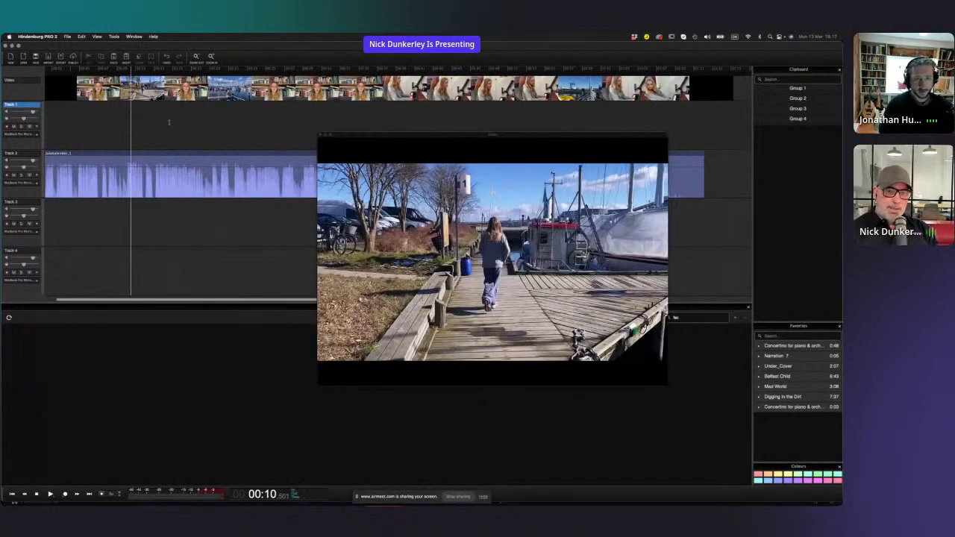
{"action": "key", "text": "space"}
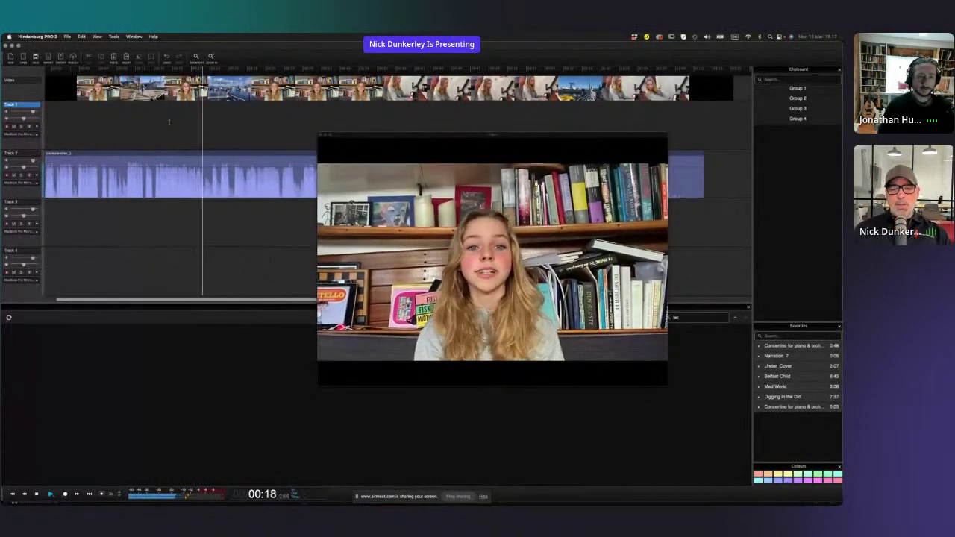
{"action": "key", "text": "space"}
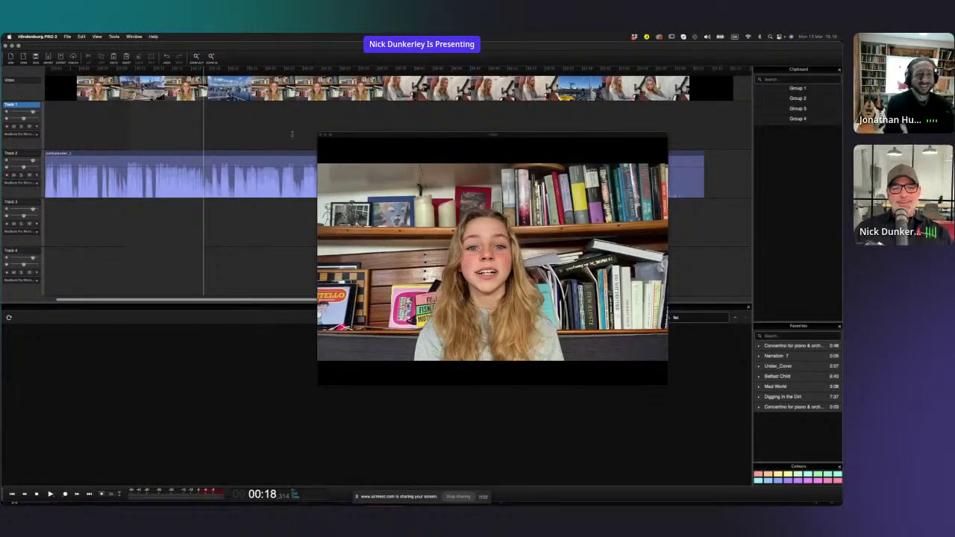
- Place the playhead at about 21 seconds and dock the video preview above the Clipboard
{"action": "left_click", "coordinate": [229, 113]}
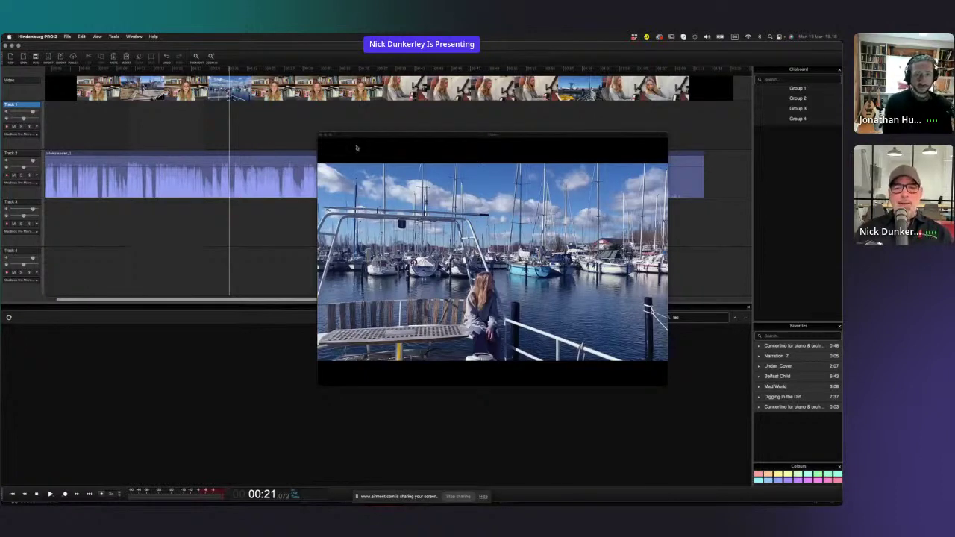
{"action": "left_click_drag", "start_coordinate": [366, 139], "coordinate": [835, 138]}
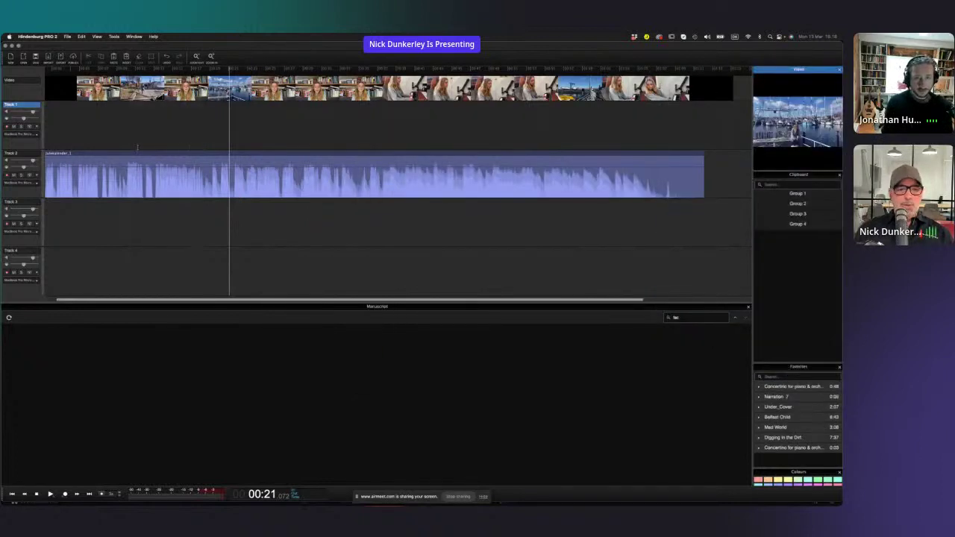
- Add an Equaliser with the high band raised and a Compressor to Track 2's effects
{"action": "left_click", "coordinate": [31, 174]}
{"action": "left_click", "coordinate": [66, 165]}
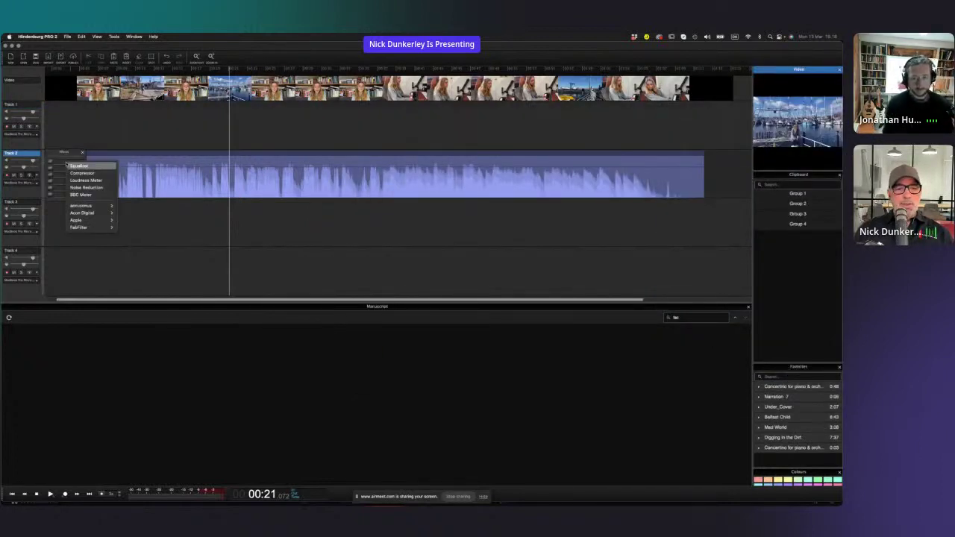
{"action": "left_click", "coordinate": [79, 166]}
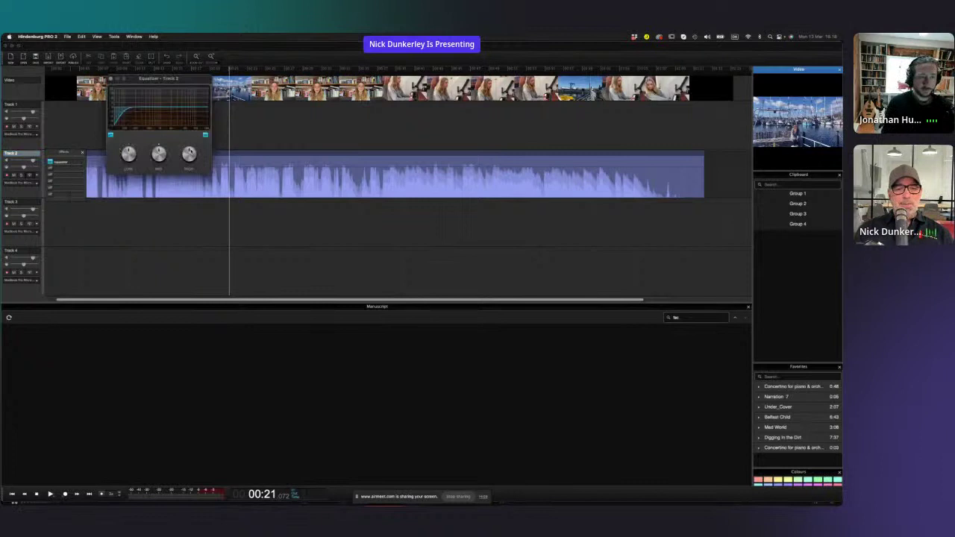
{"action": "left_click", "coordinate": [65, 175]}
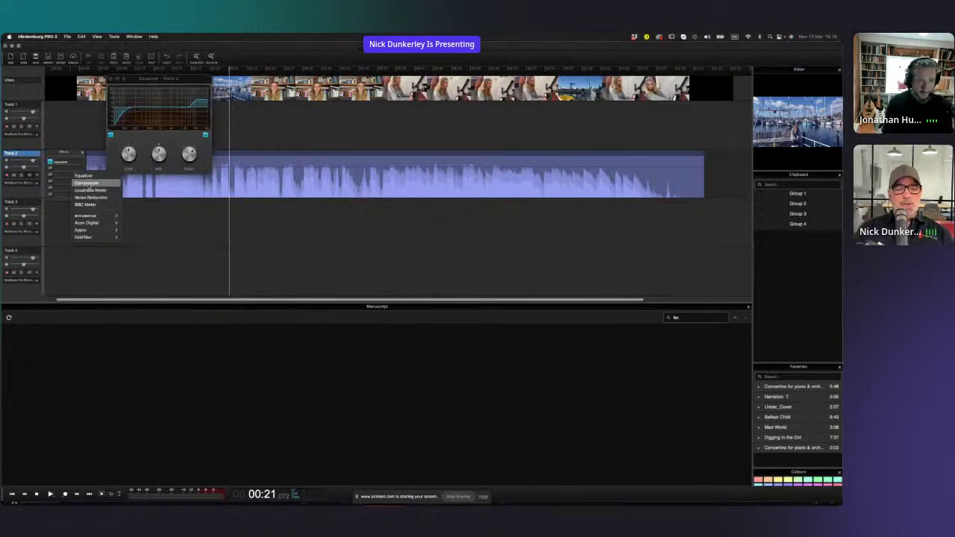
{"action": "left_click", "coordinate": [91, 183]}
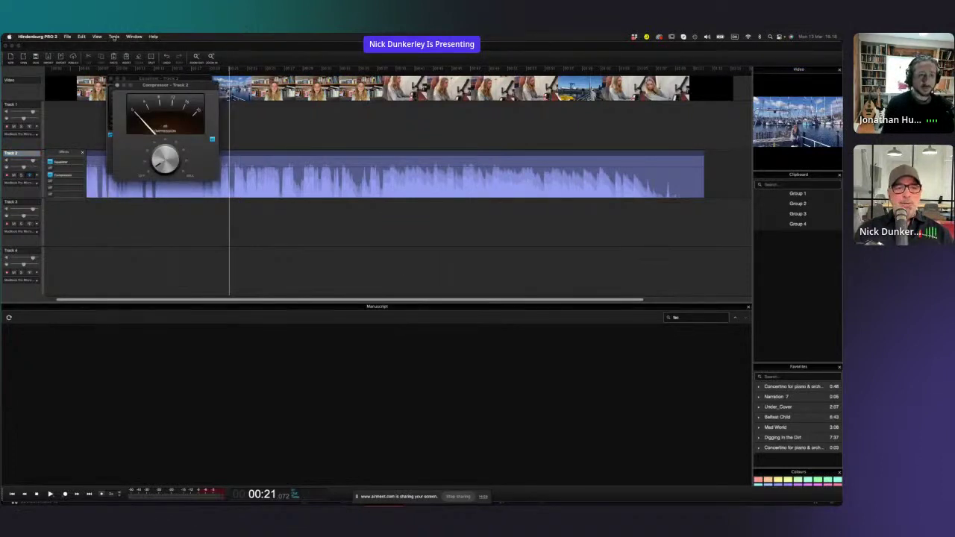
- Apply Magic Levels to the audio clip on Track 2
{"action": "left_click", "coordinate": [114, 36]}
{"action": "left_click", "coordinate": [326, 157]}
{"action": "left_click", "coordinate": [325, 157]}
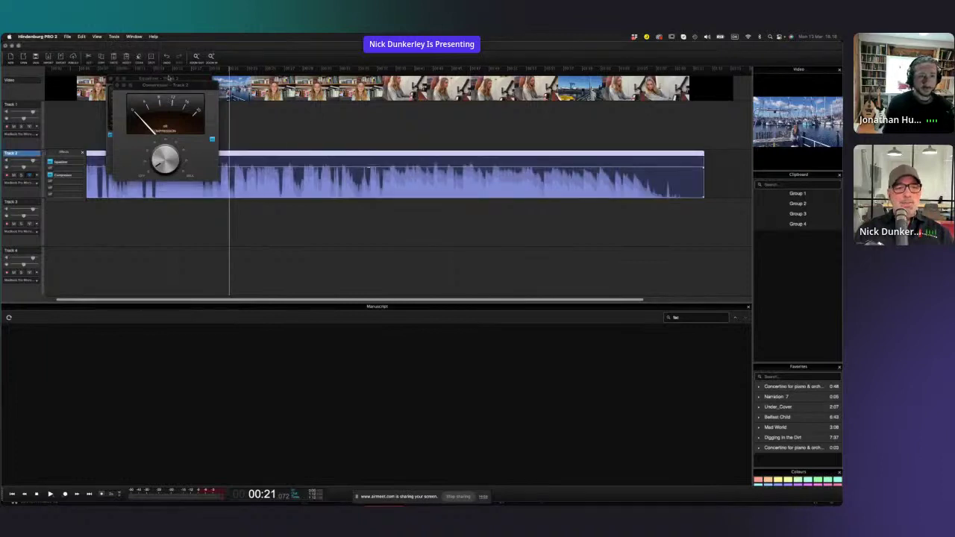
{"action": "left_click", "coordinate": [113, 37]}
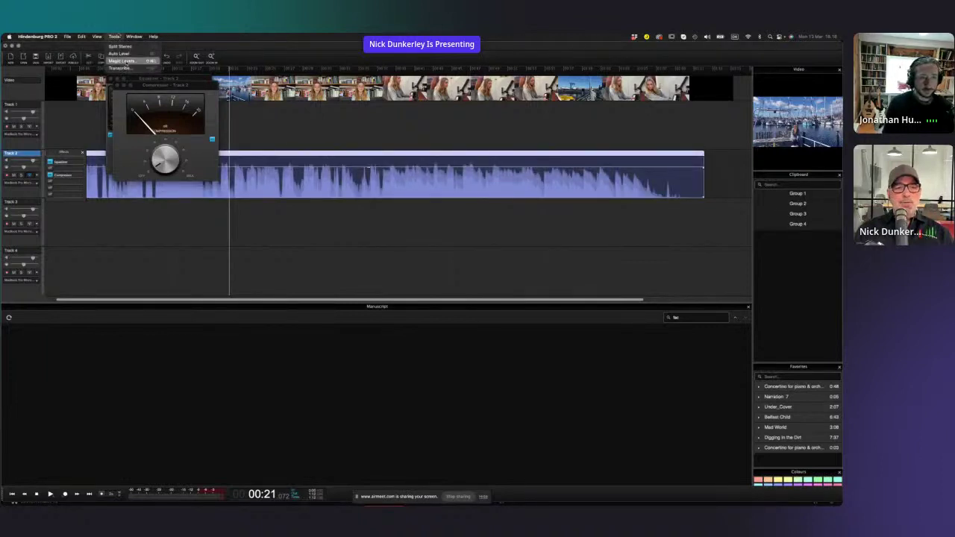
{"action": "left_click", "coordinate": [121, 60]}
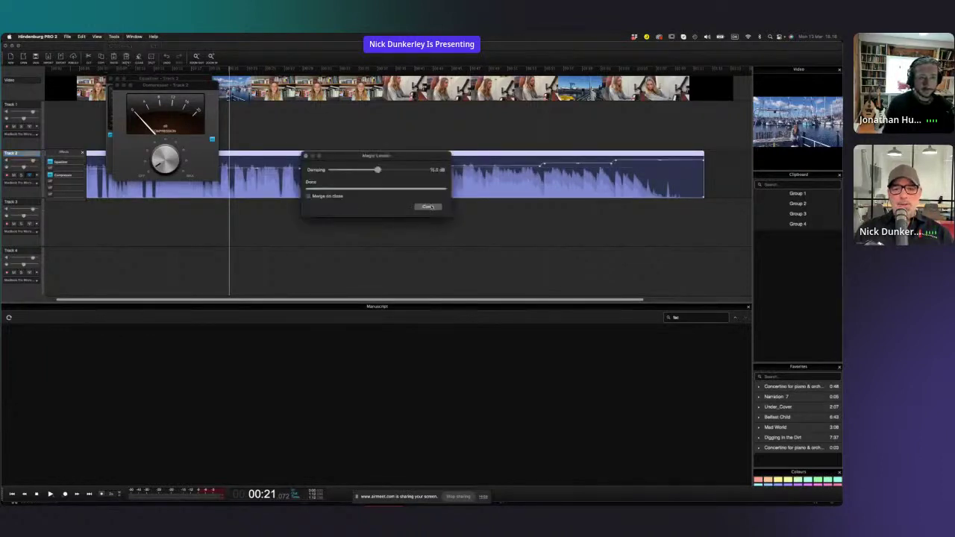
{"action": "left_click", "coordinate": [427, 206]}
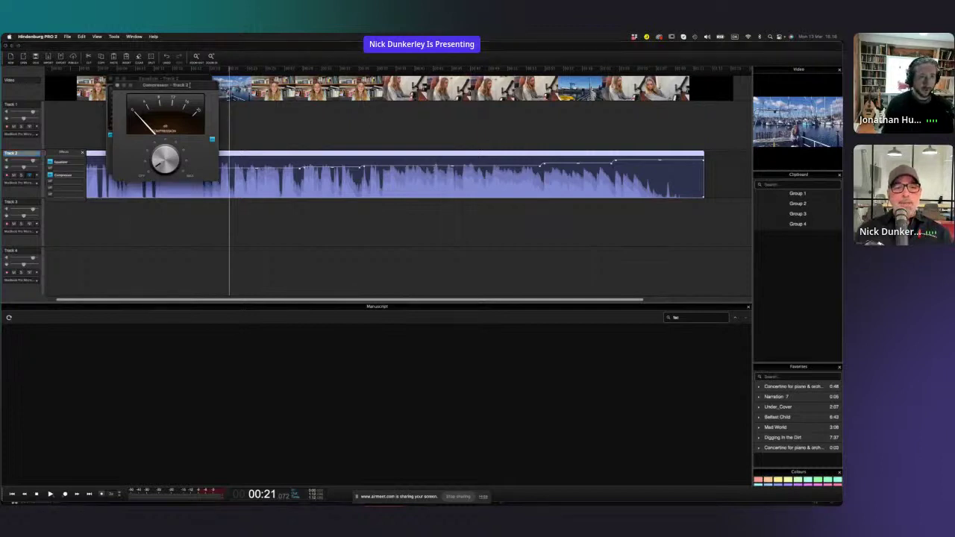
- Close the Compressor and Equaliser windows and hide Track 2's effects rack
{"action": "left_click_drag", "start_coordinate": [191, 85], "coordinate": [367, 123]}
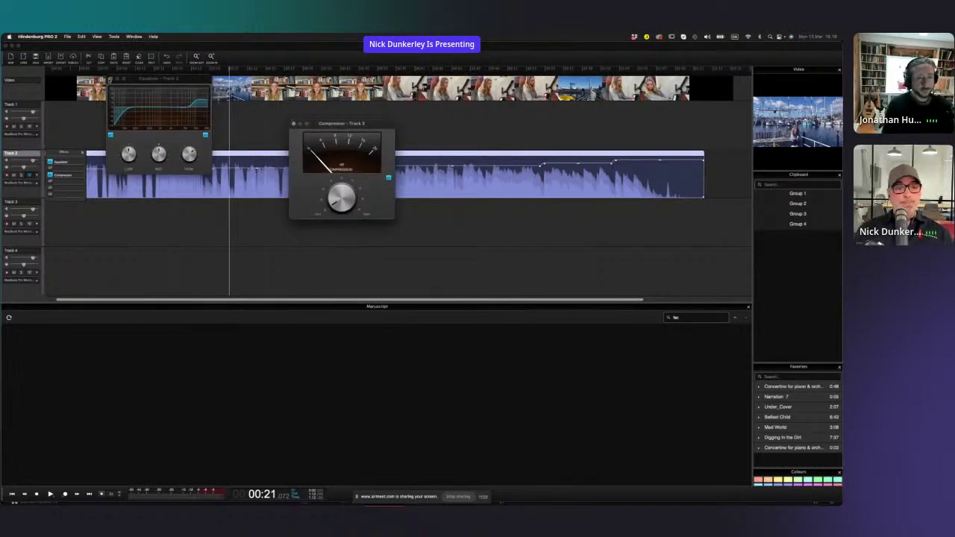
{"action": "left_click", "coordinate": [111, 79]}
{"action": "left_click", "coordinate": [293, 123]}
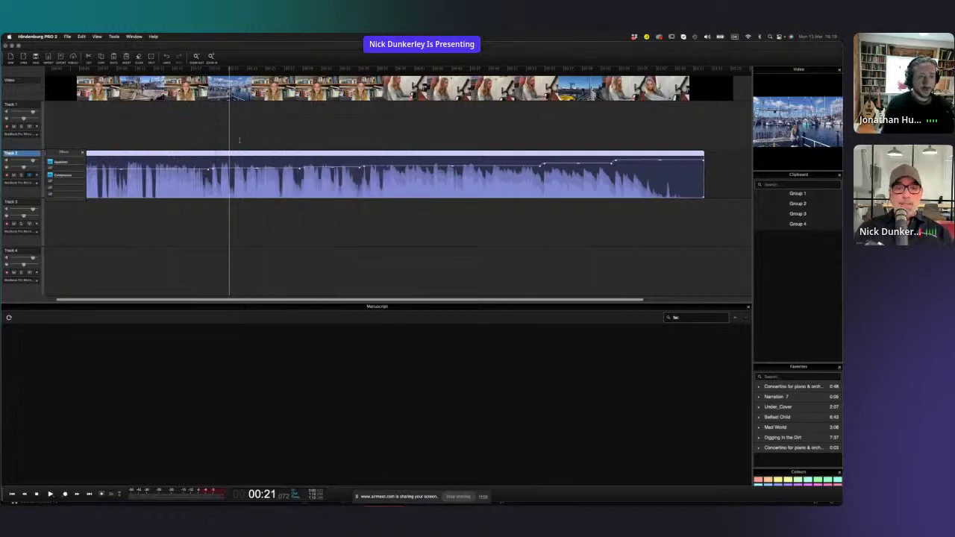
{"action": "left_click", "coordinate": [82, 152]}
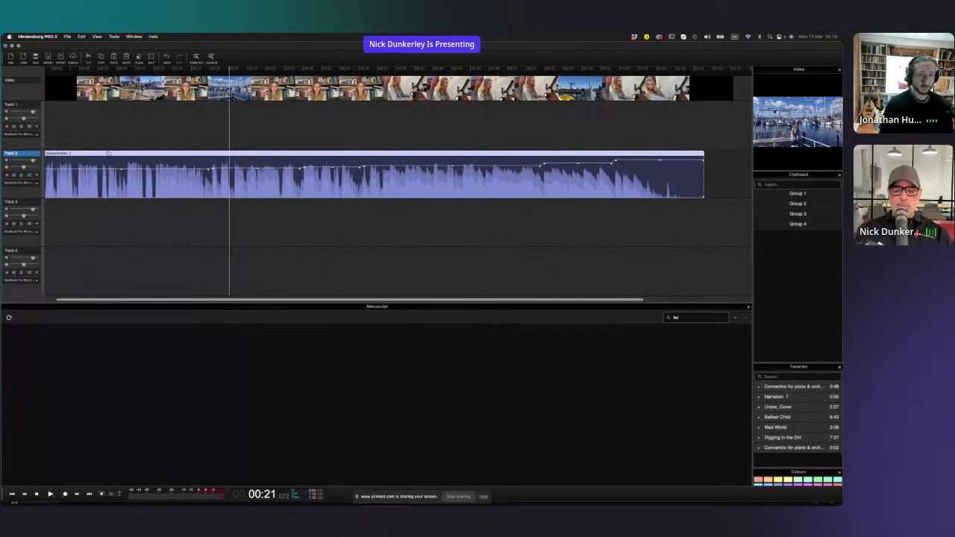
- Switch to DaVinci Resolve and examine the video and audio tracks of the original movie's timeline
{"action": "key", "text": "super+Tab"}
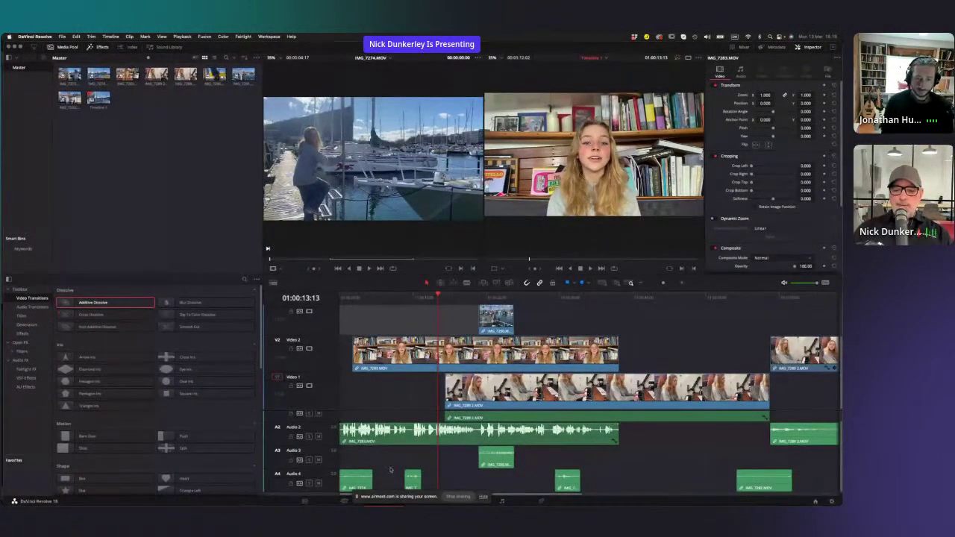
{"action": "scroll", "coordinate": [730, 475], "scroll_direction": "up", "scroll_amount": 2}
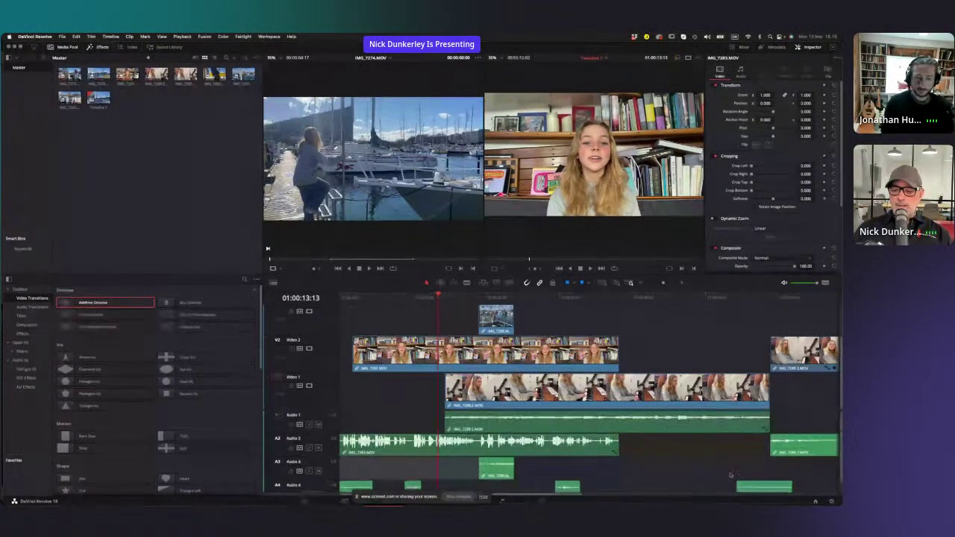
{"action": "scroll", "coordinate": [730, 474], "scroll_direction": "right", "scroll_amount": 1}
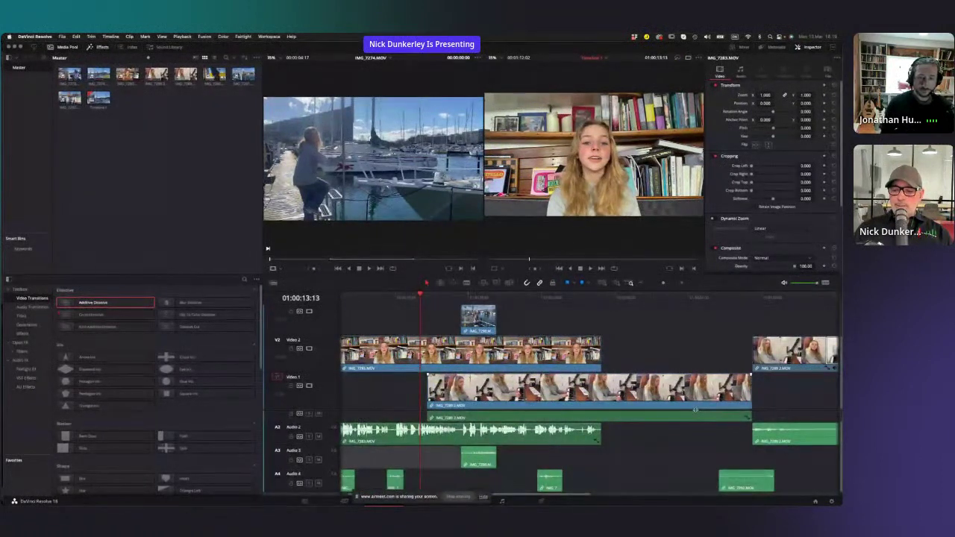
{"action": "scroll", "coordinate": [730, 474], "scroll_direction": "down", "scroll_amount": 3}
{"action": "scroll", "coordinate": [552, 373], "scroll_direction": "down", "scroll_amount": 1}
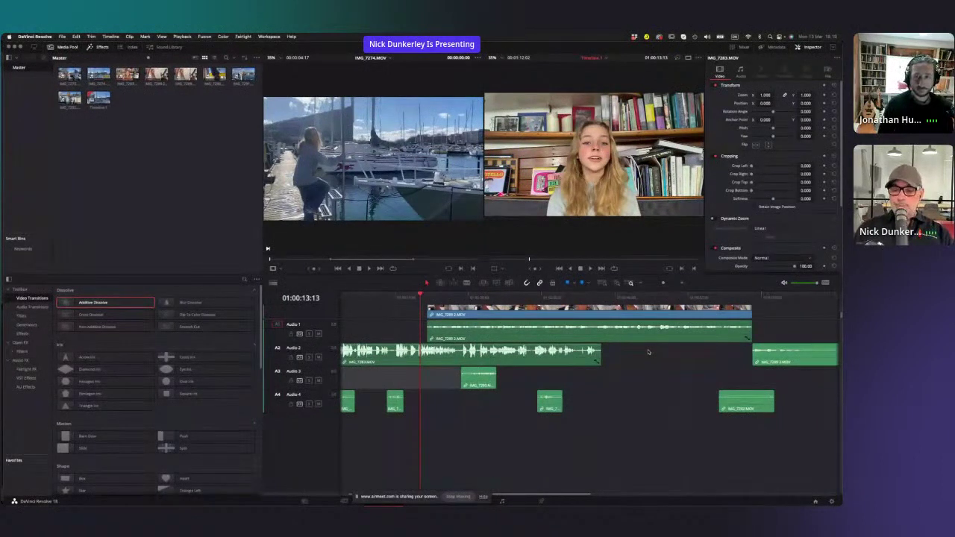
{"action": "left_click", "coordinate": [648, 352]}
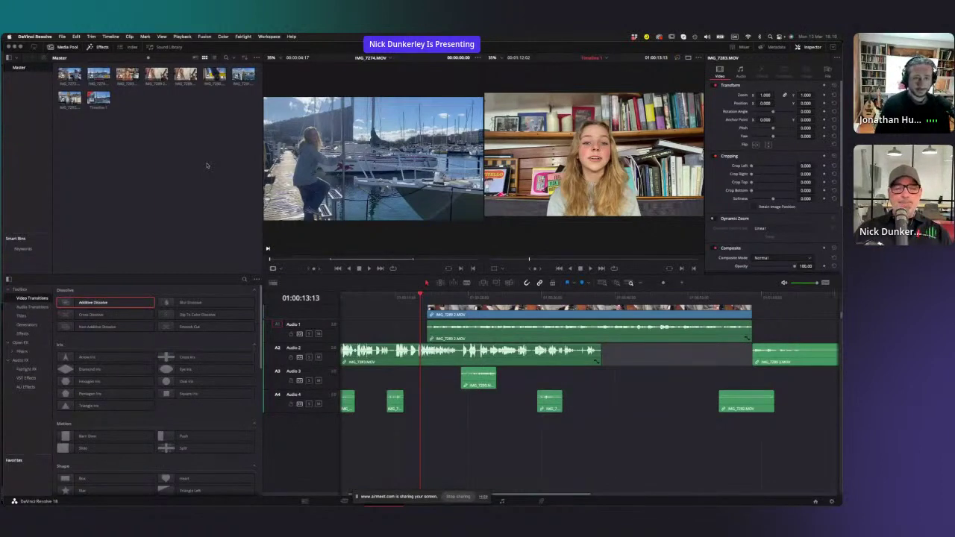
- Switch back to Hindenburg, start opening another session, and browse to the Penny Julekalender folder inside Davinci Resolve, widening its column
{"action": "key", "text": "super+Tab"}
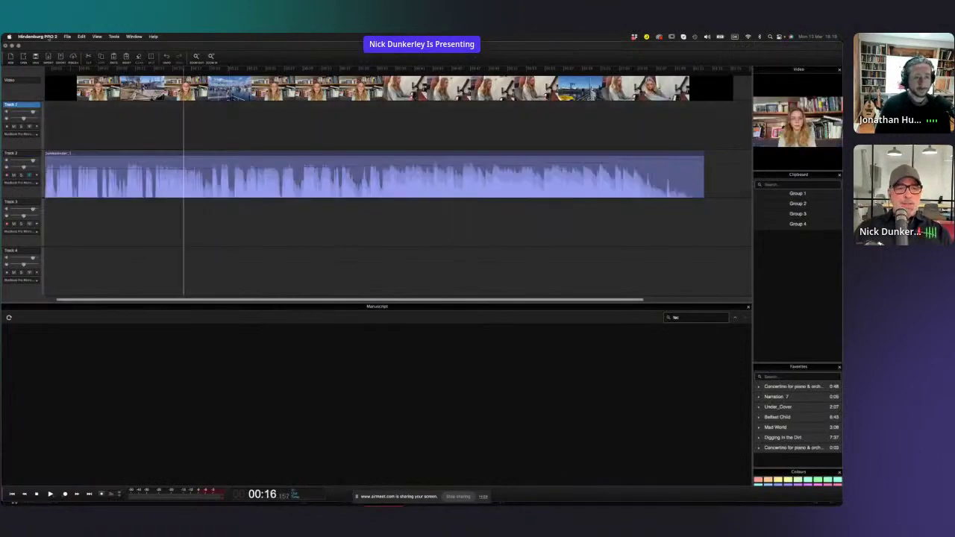
{"action": "left_click", "coordinate": [68, 36]}
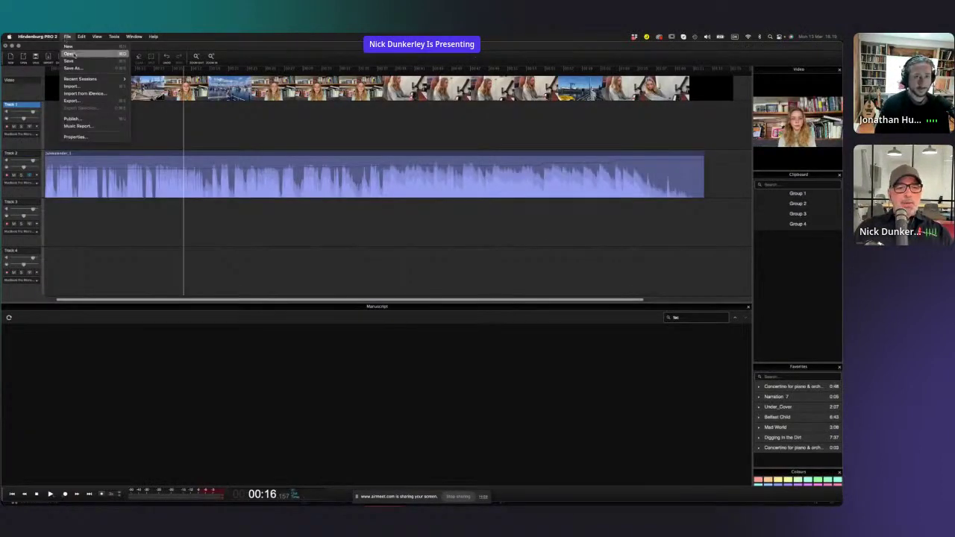
{"action": "left_click", "coordinate": [71, 54]}
{"action": "left_click", "coordinate": [424, 206]}
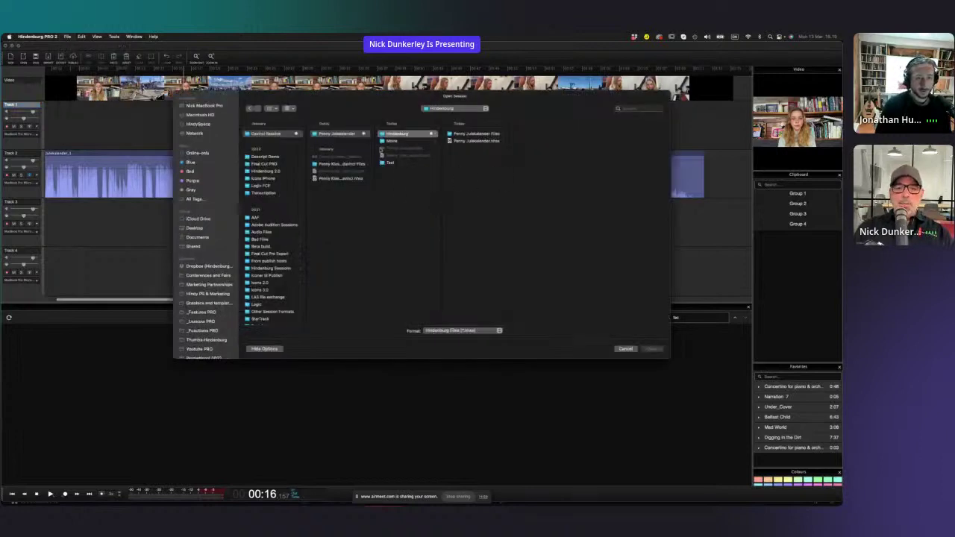
{"action": "left_click", "coordinate": [388, 172]}
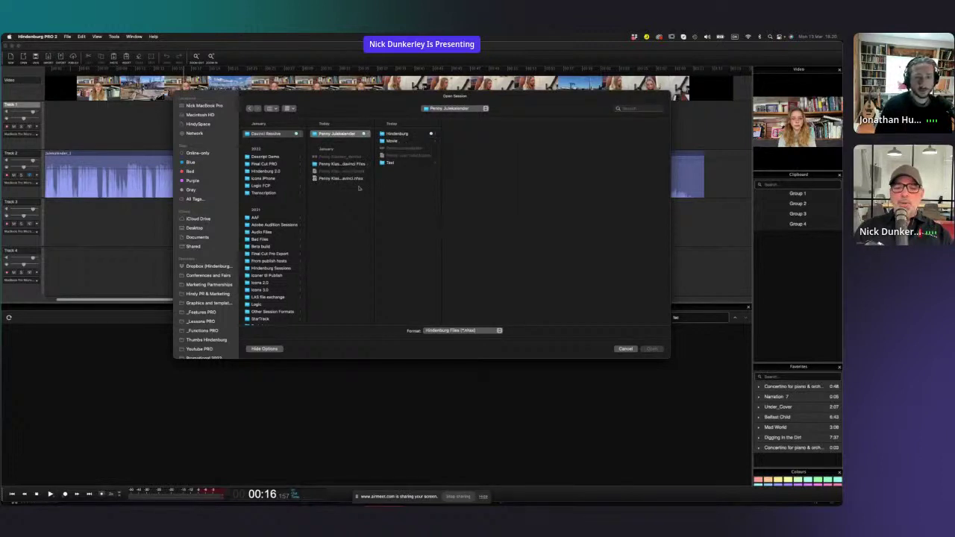
{"action": "left_click_drag", "start_coordinate": [374, 182], "coordinate": [490, 182]}
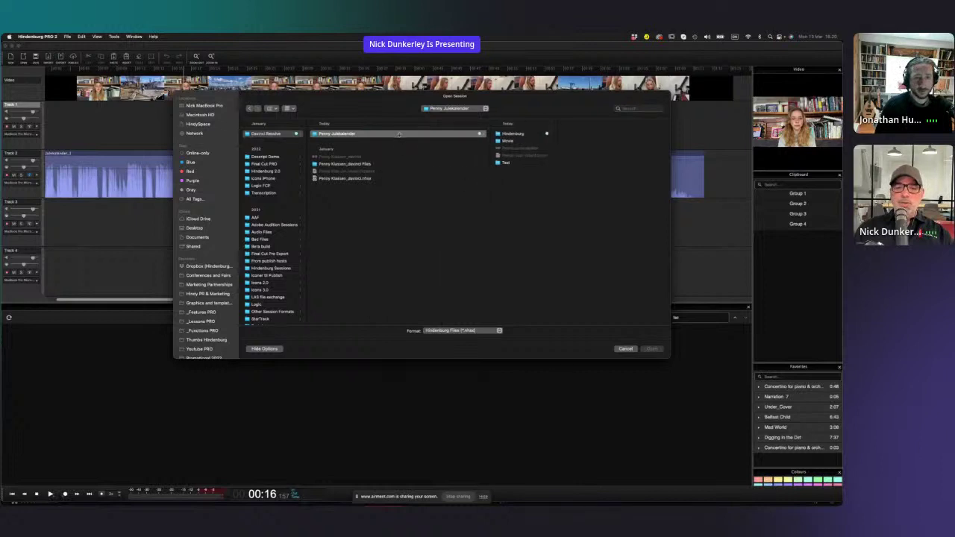
- Set the file format to FCP Files and open Penny Julekalender.fcpxml as a session
{"action": "left_click", "coordinate": [493, 332]}
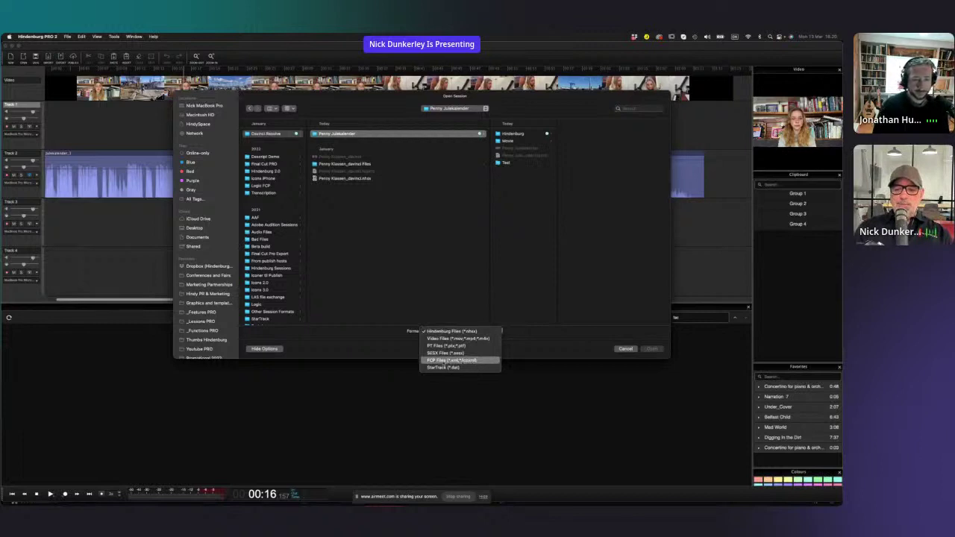
{"action": "left_click", "coordinate": [488, 361]}
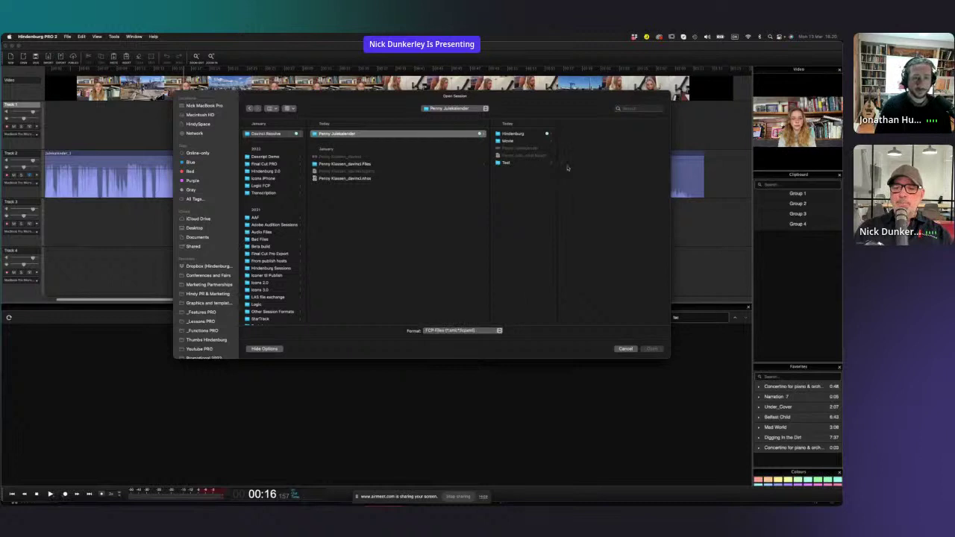
{"action": "left_click", "coordinate": [534, 157]}
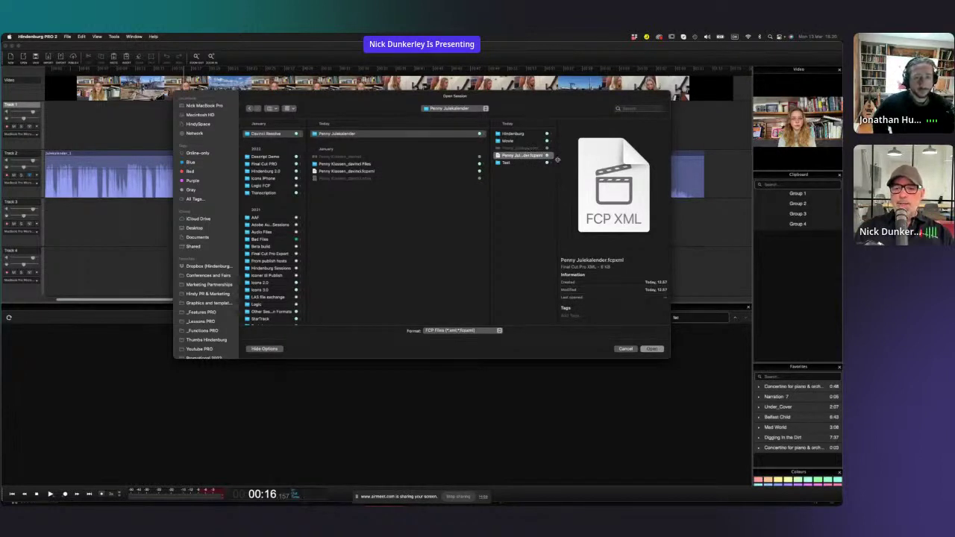
{"action": "left_click_drag", "start_coordinate": [556, 159], "coordinate": [603, 159]}
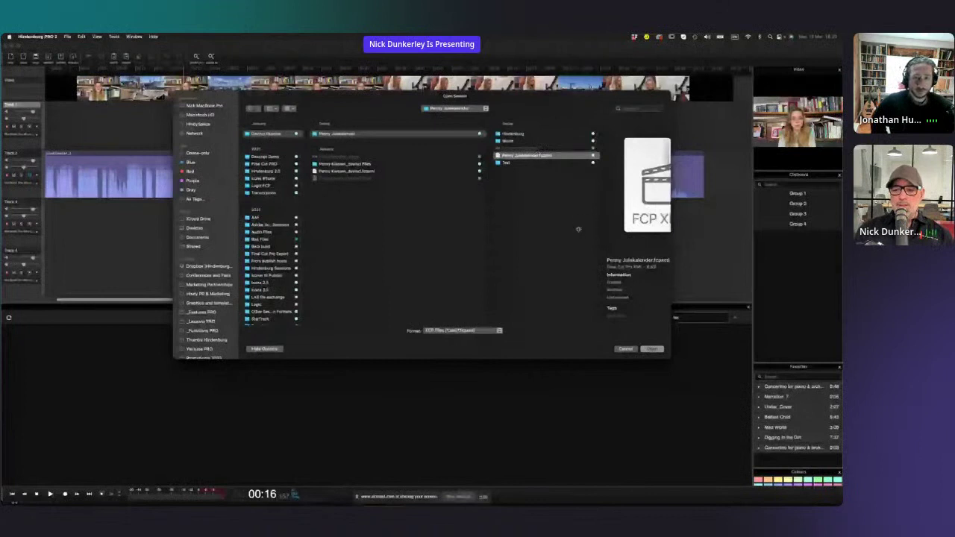
{"action": "key", "text": "Return"}
{"action": "key", "text": "Return"}
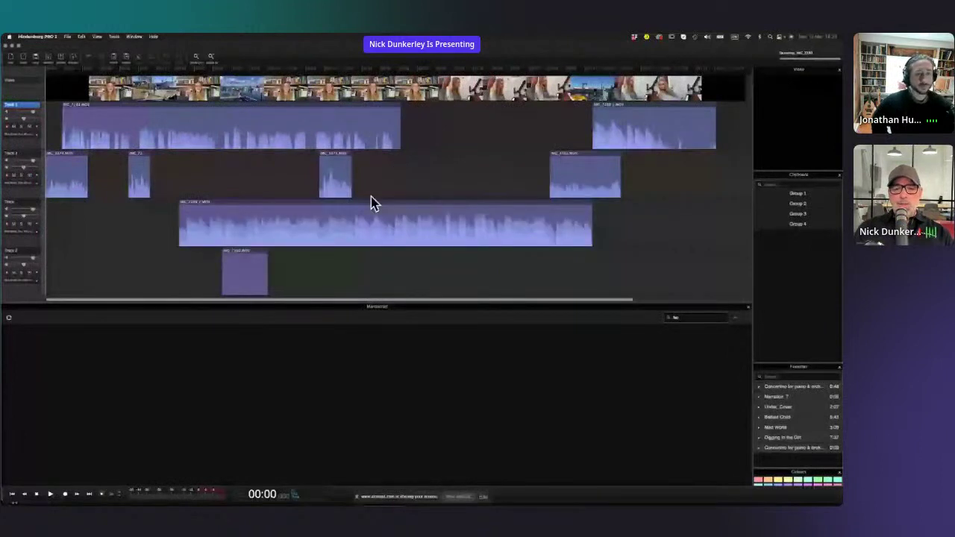
- Color both clips on Track 1 yellow
{"action": "left_click", "coordinate": [232, 163]}
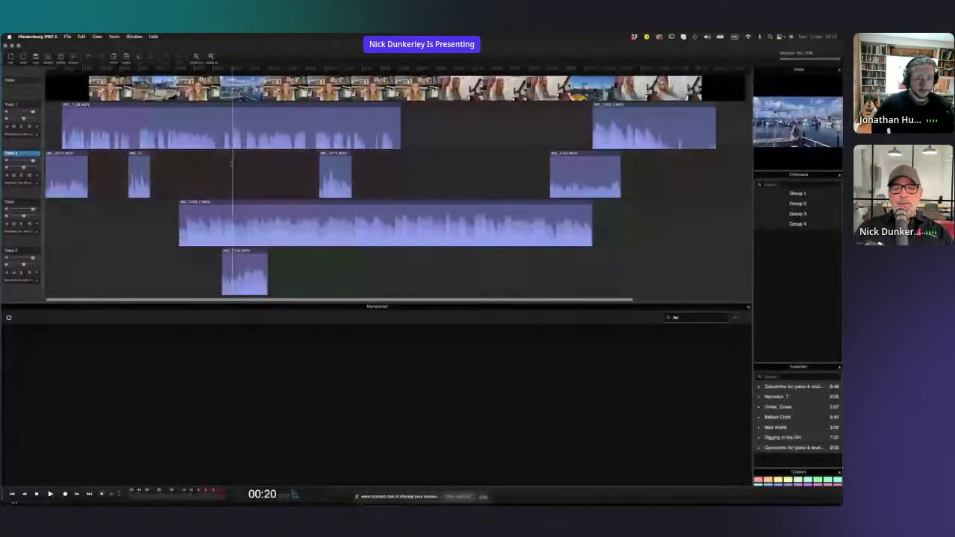
{"action": "key", "text": "super+minus"}
{"action": "key", "text": "super+plus"}
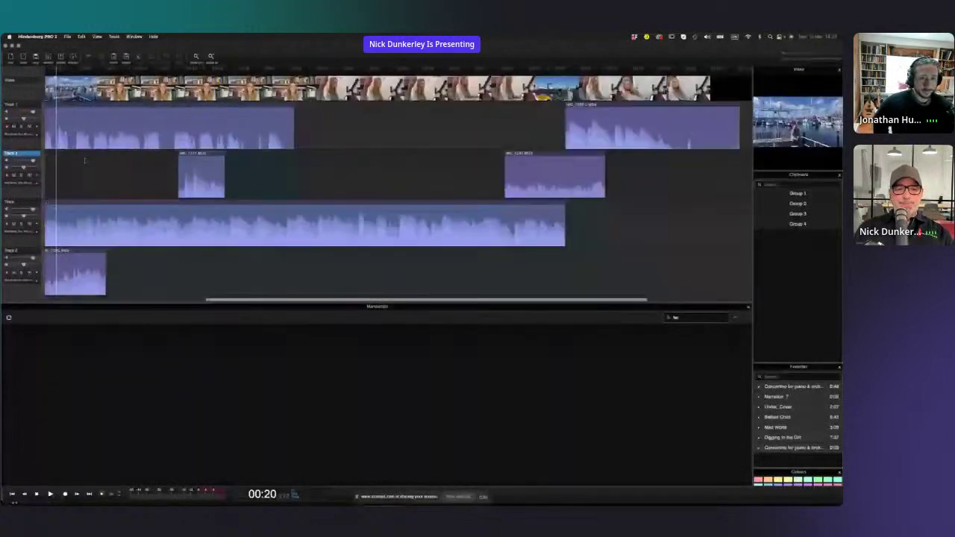
{"action": "scroll", "coordinate": [89, 160], "scroll_direction": "left", "scroll_amount": 5}
{"action": "key", "text": "super+minus"}
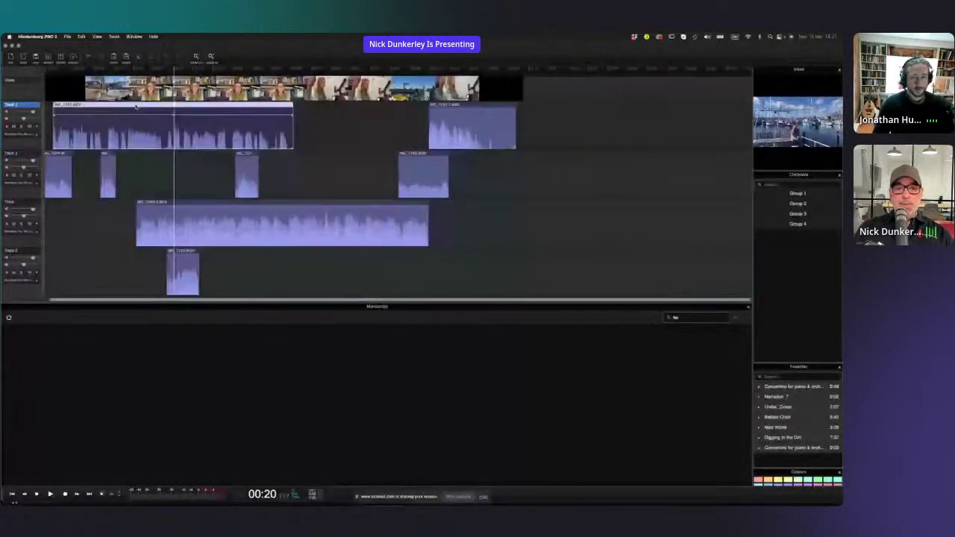
{"action": "left_click", "coordinate": [470, 125]}
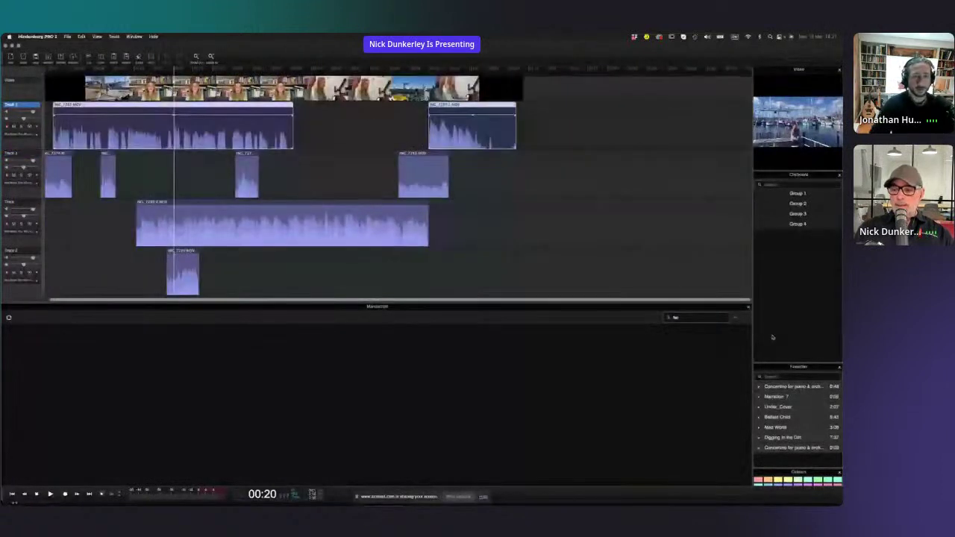
{"action": "left_click", "coordinate": [786, 480]}
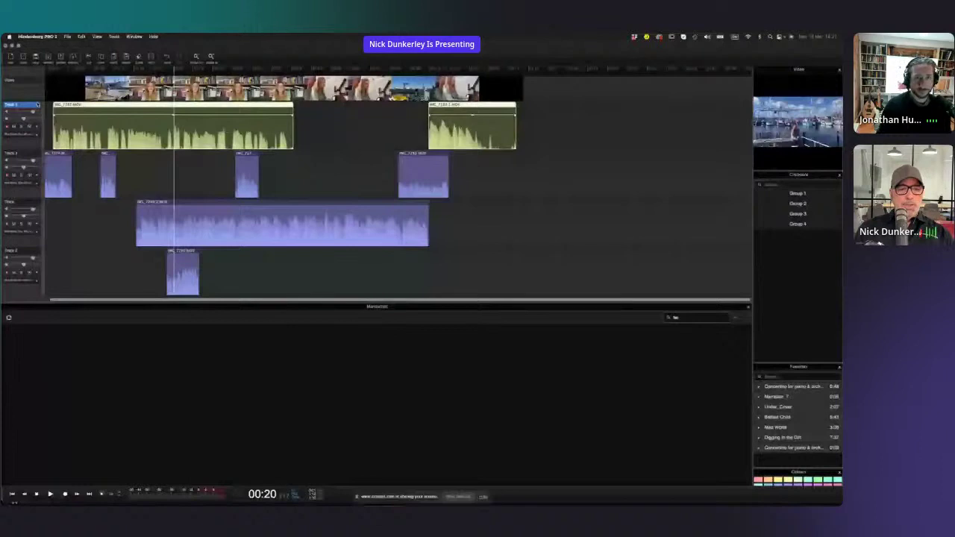
- Color the long clip on the third audio track green, and change it to red
{"action": "left_click", "coordinate": [190, 207]}
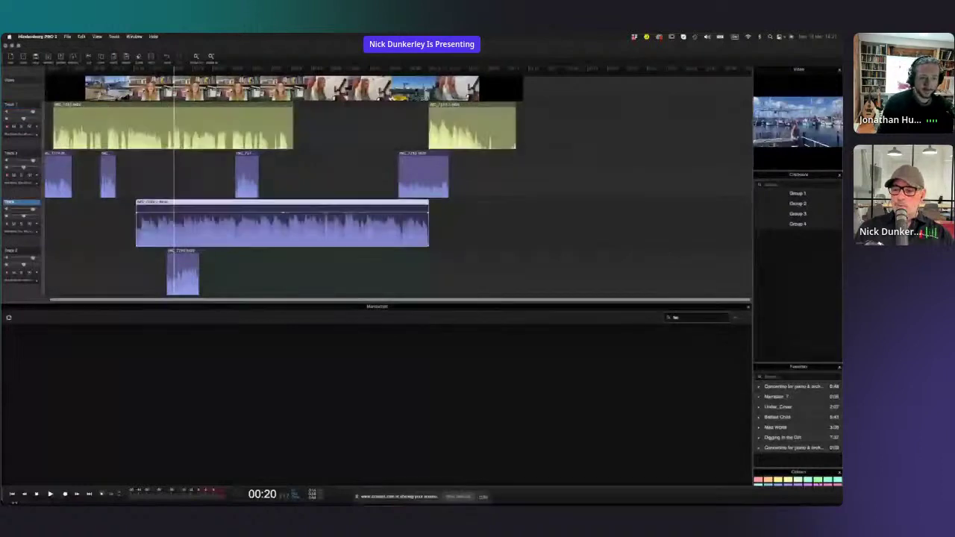
{"action": "left_click", "coordinate": [325, 213]}
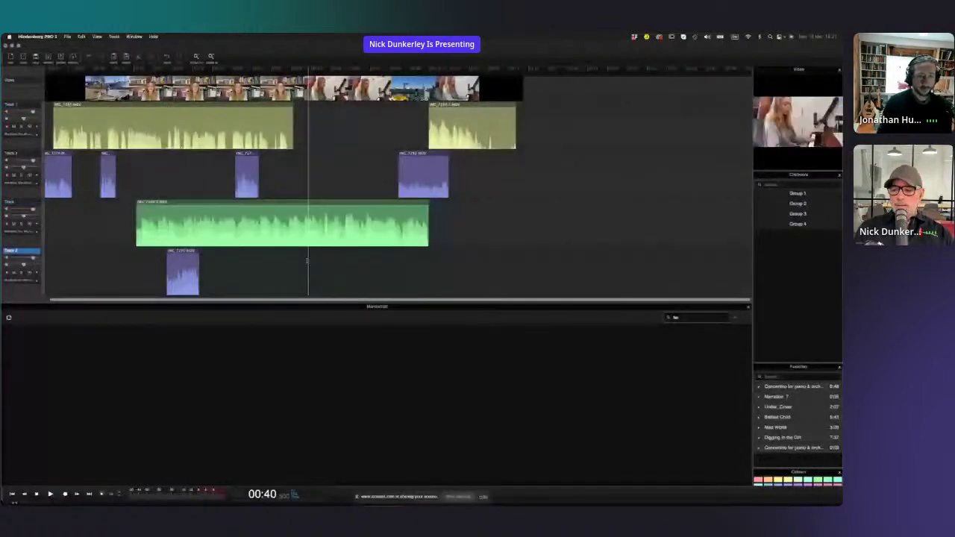
{"action": "left_click", "coordinate": [326, 213]}
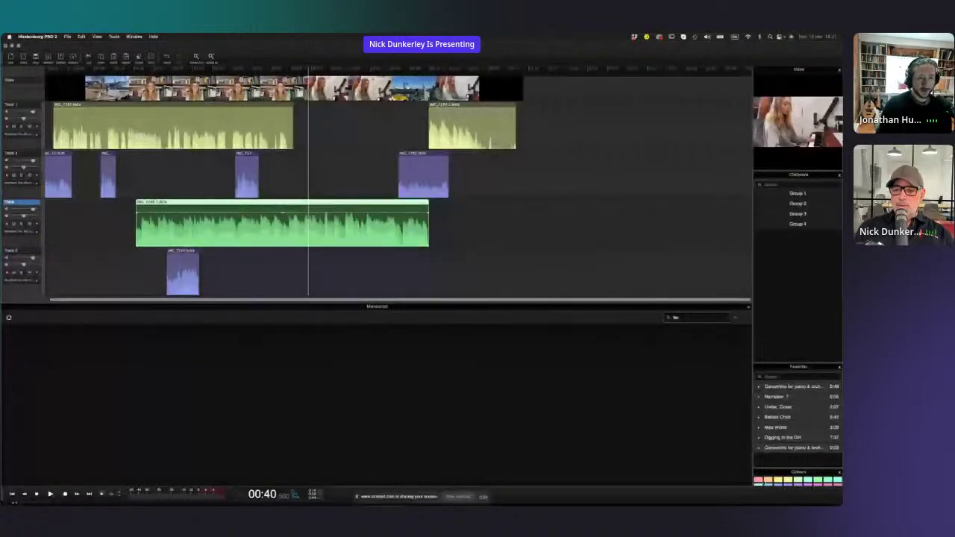
{"action": "left_click", "coordinate": [758, 481]}
{"action": "left_click", "coordinate": [489, 244]}
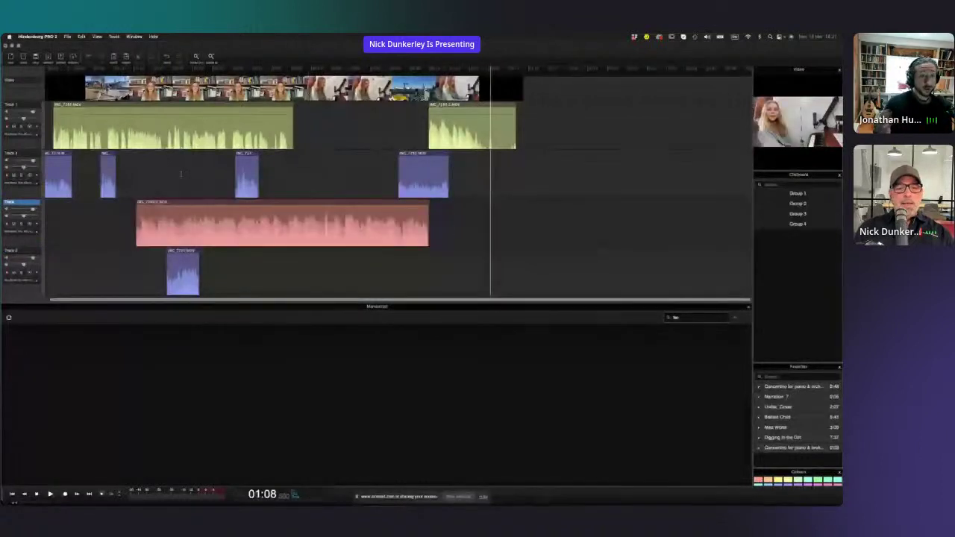
- Close the Manuscript panel to give the tracks more height and place the playhead at about 00:26
{"action": "scroll", "coordinate": [192, 172], "scroll_direction": "up", "scroll_amount": 2}
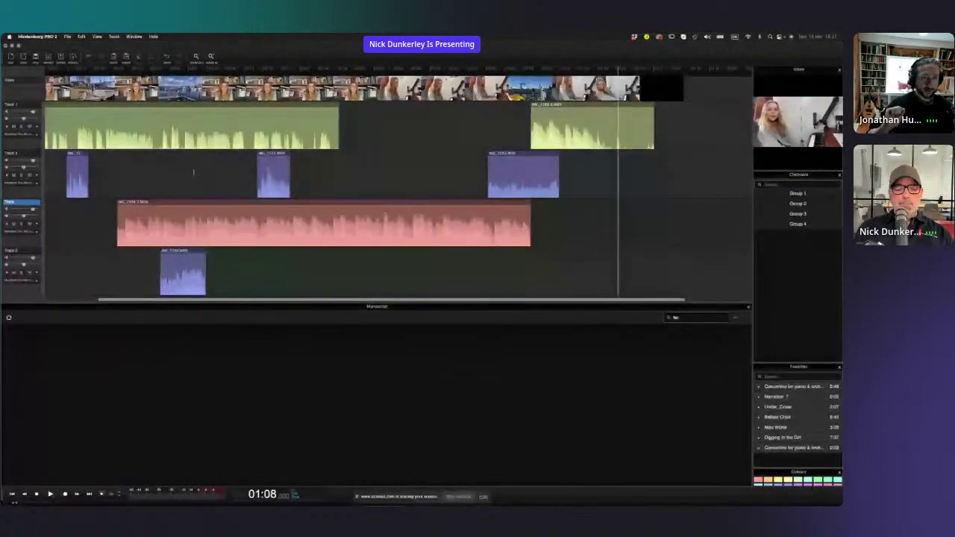
{"action": "scroll", "coordinate": [195, 172], "scroll_direction": "up", "scroll_amount": 1}
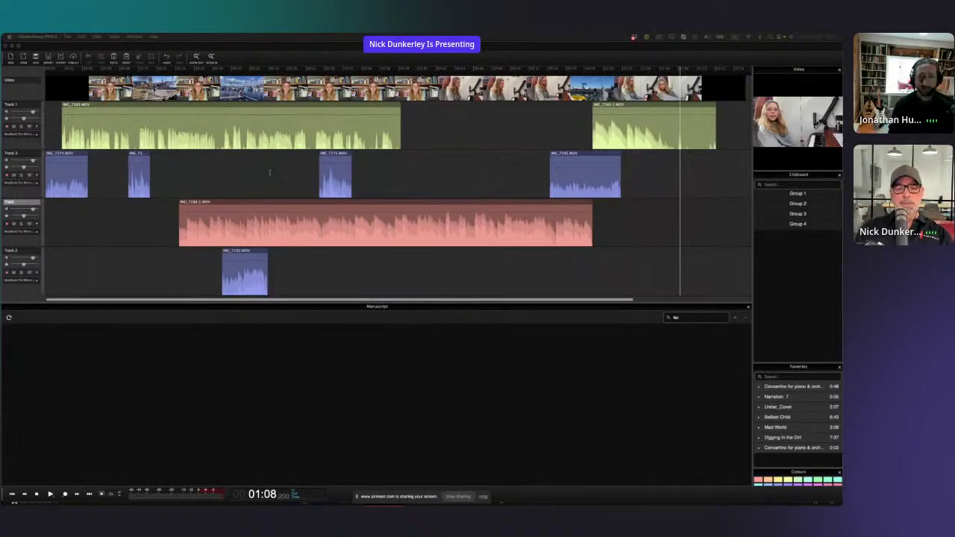
{"action": "left_click", "coordinate": [748, 307]}
{"action": "left_click", "coordinate": [748, 306]}
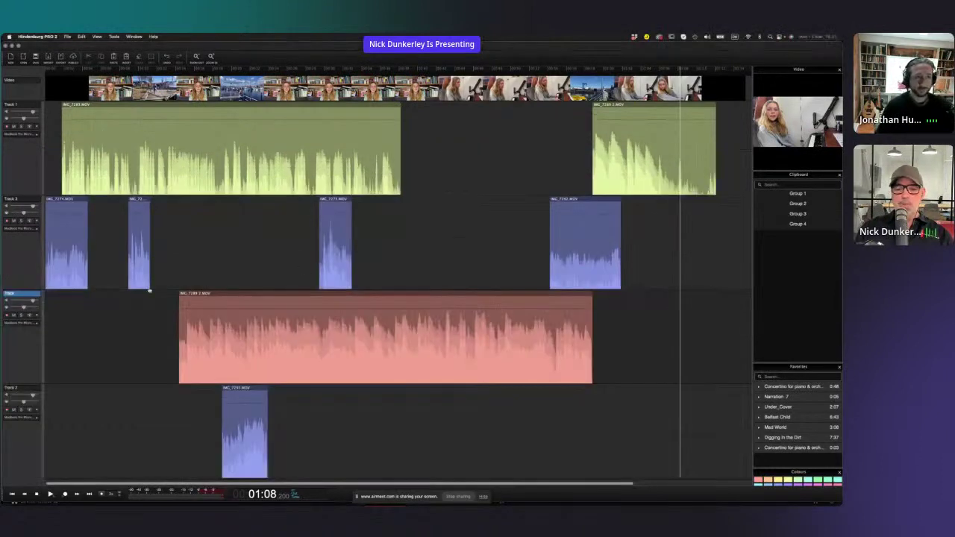
{"action": "left_click", "coordinate": [292, 219]}
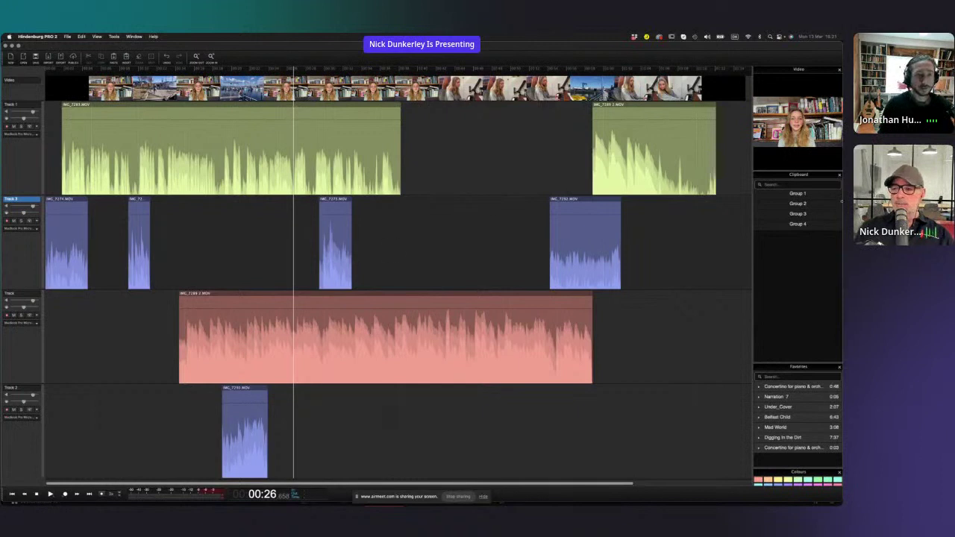
- Open the recent session Penny Julekalender.nhsx and undock the video preview as a floating window
{"action": "left_click", "coordinate": [67, 36]}
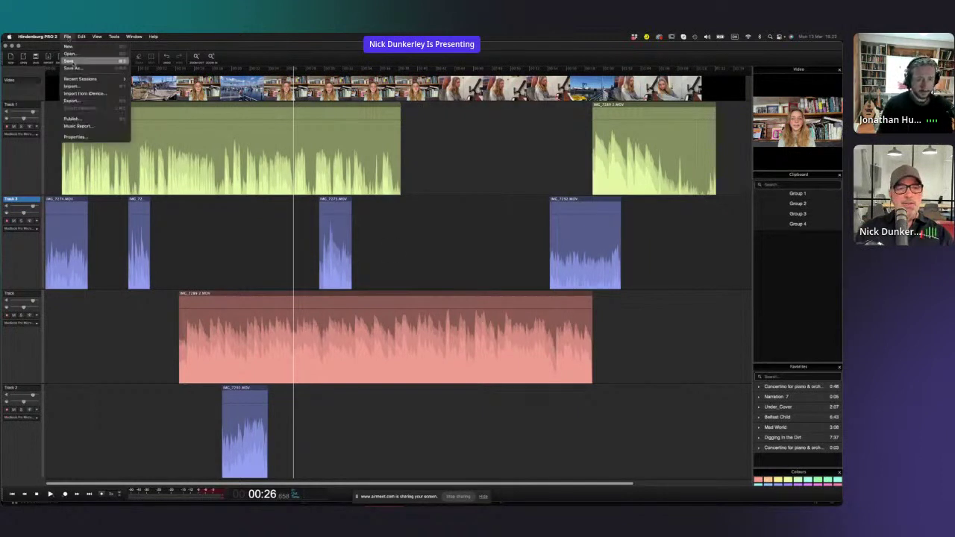
{"action": "mouse_move", "coordinate": [90, 78]}
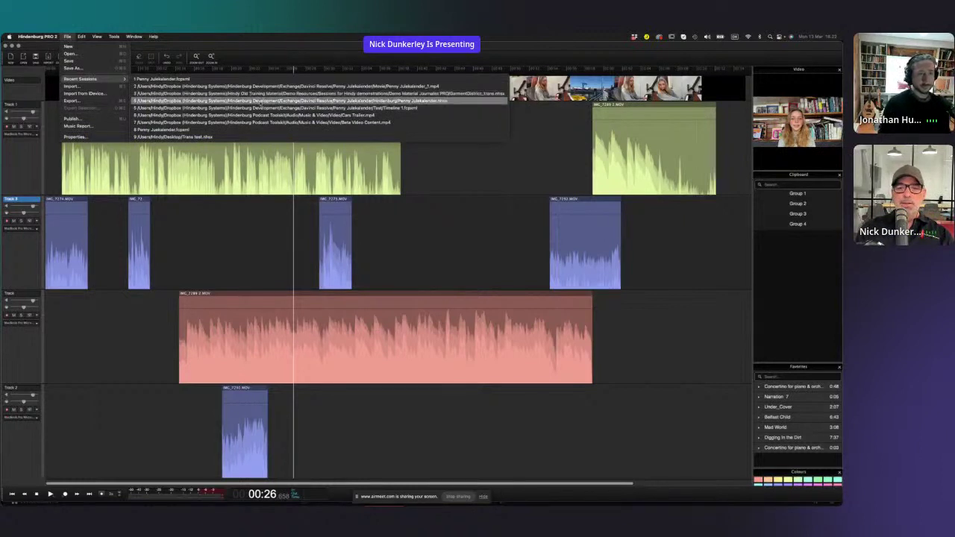
{"action": "left_click", "coordinate": [293, 132]}
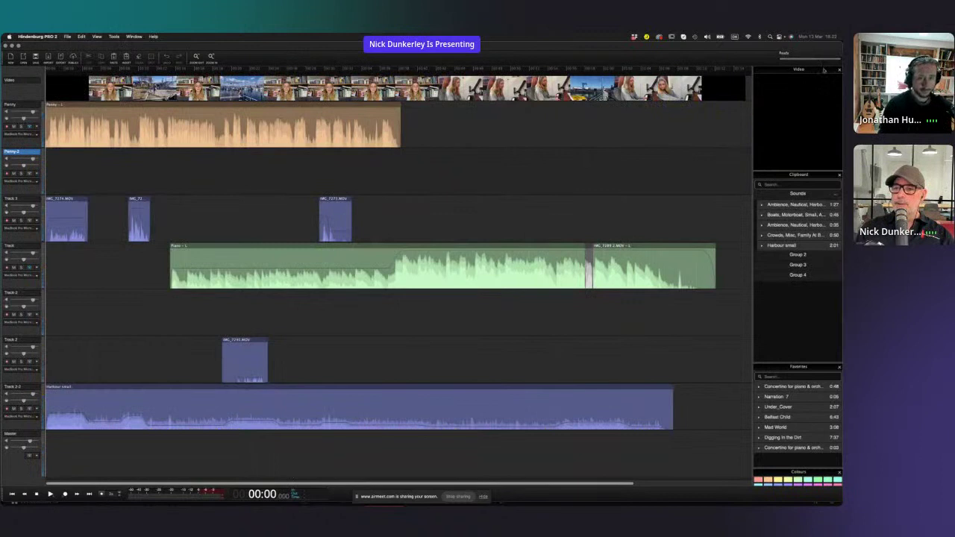
{"action": "left_click_drag", "start_coordinate": [823, 70], "coordinate": [333, 151]}
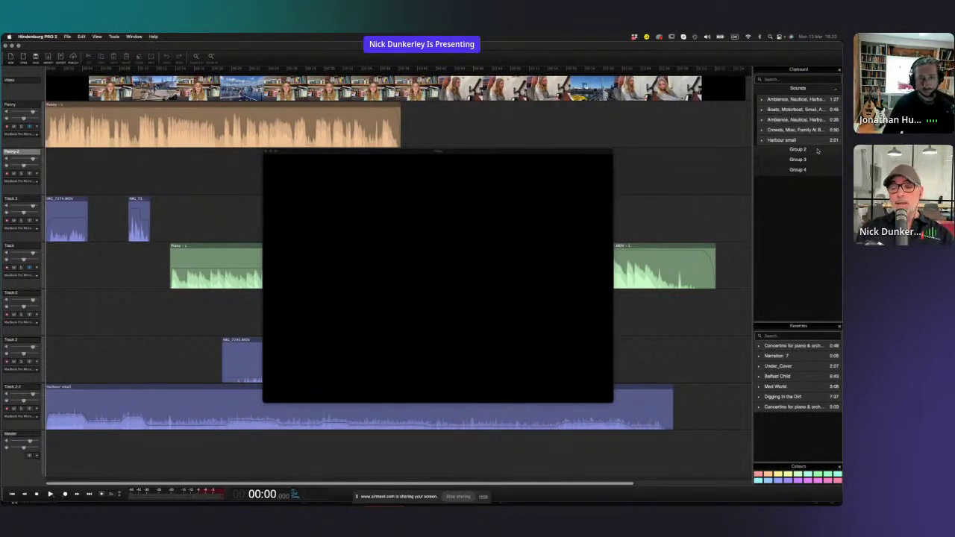
- Examine the effects on the Penny track and move the floating video window away from the first clips
{"action": "left_click", "coordinate": [28, 127]}
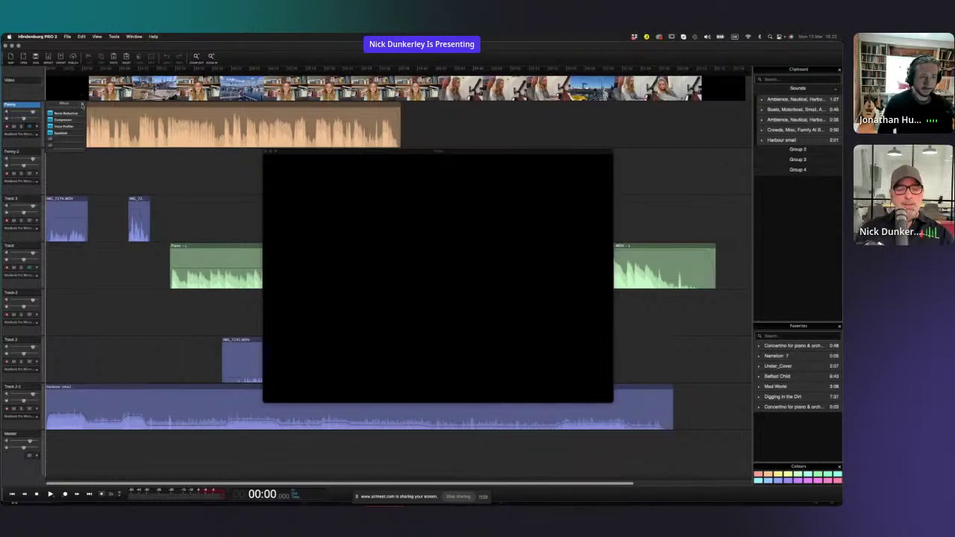
{"action": "key", "text": "Escape"}
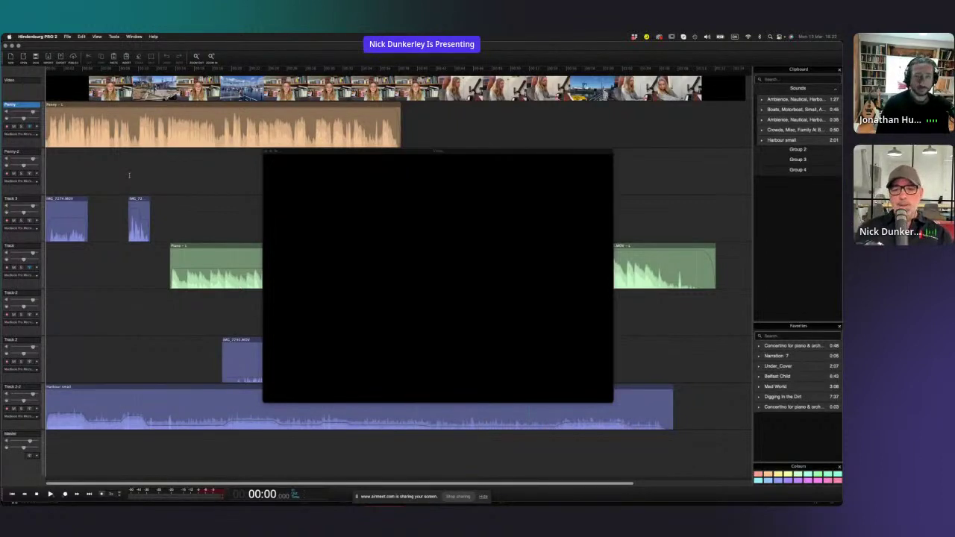
{"action": "left_click_drag", "start_coordinate": [338, 149], "coordinate": [418, 172]}
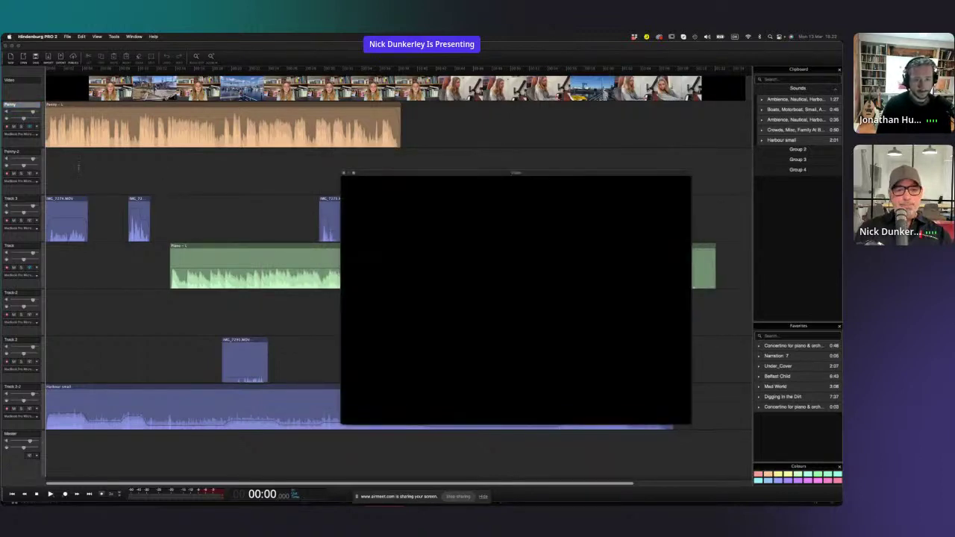
- Play the session from the beginning to about 00:18 and reposition the floating video window
{"action": "left_click", "coordinate": [48, 174]}
{"action": "key", "text": "space"}
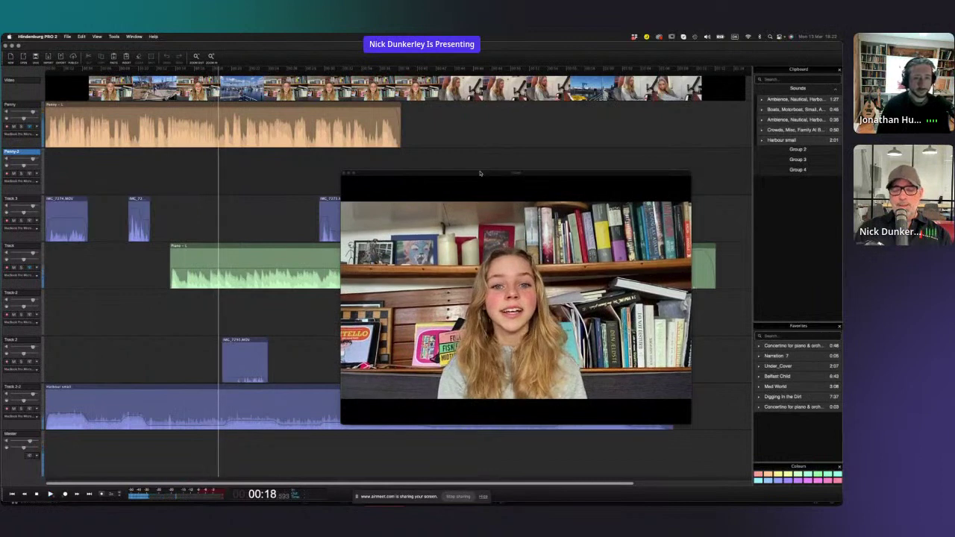
{"action": "key", "text": "space"}
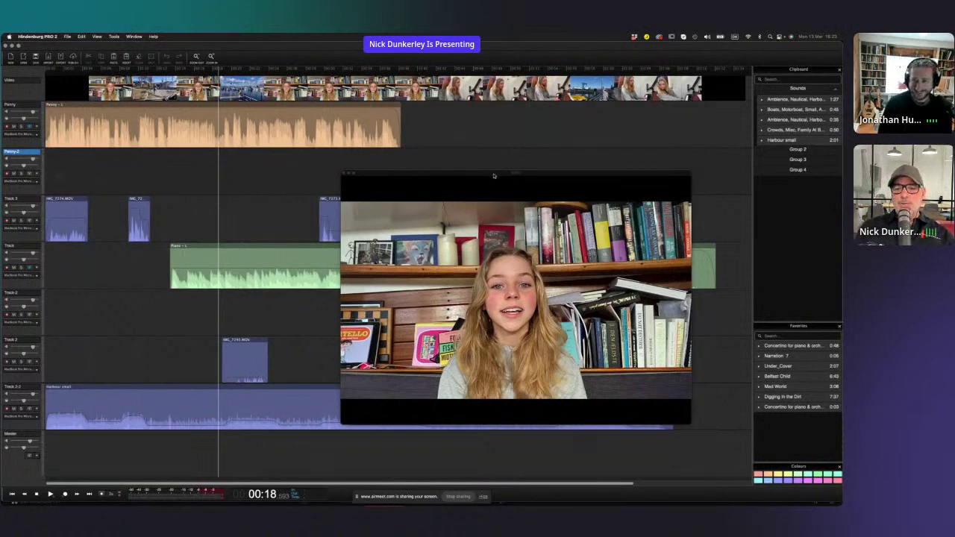
{"action": "left_click_drag", "start_coordinate": [497, 175], "coordinate": [539, 132]}
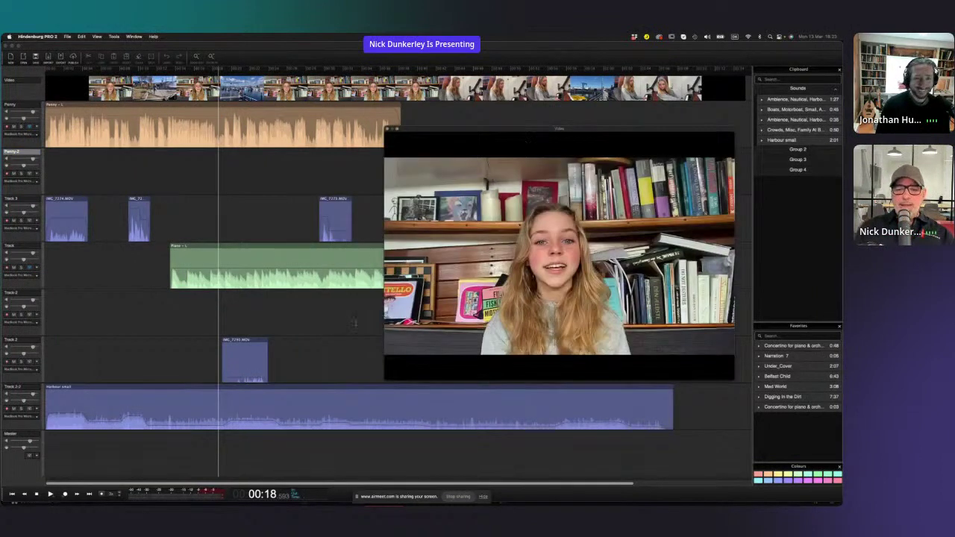
- Try to place the Harbour small sound from the Clipboard's Sounds group on the timeline, and look for it along the tracks
{"action": "left_click", "coordinate": [314, 339]}
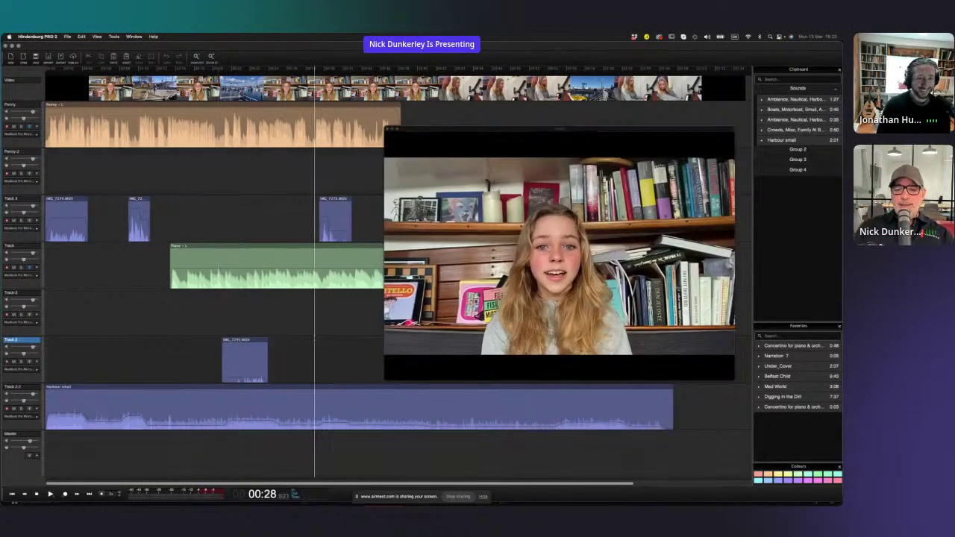
{"action": "left_click", "coordinate": [800, 141]}
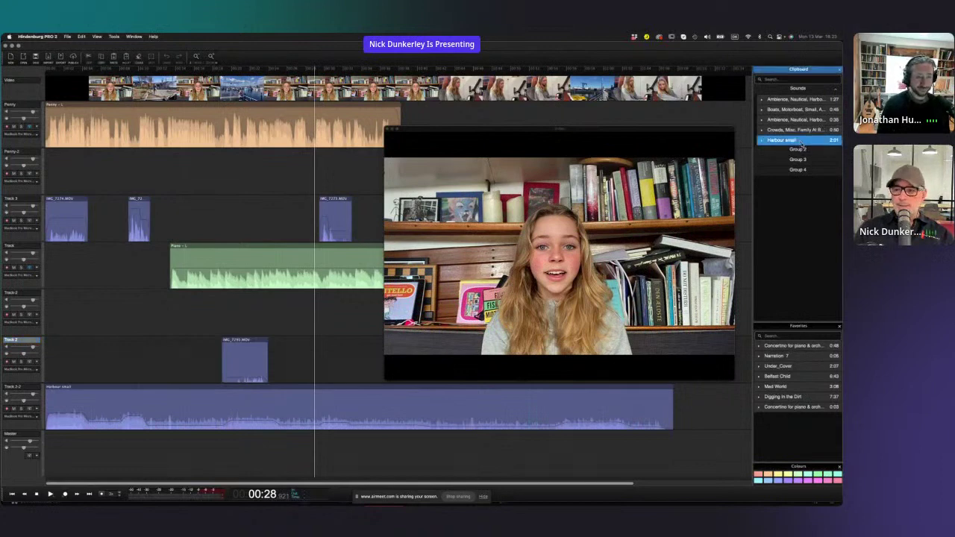
{"action": "left_click_drag", "start_coordinate": [804, 141], "coordinate": [334, 446]}
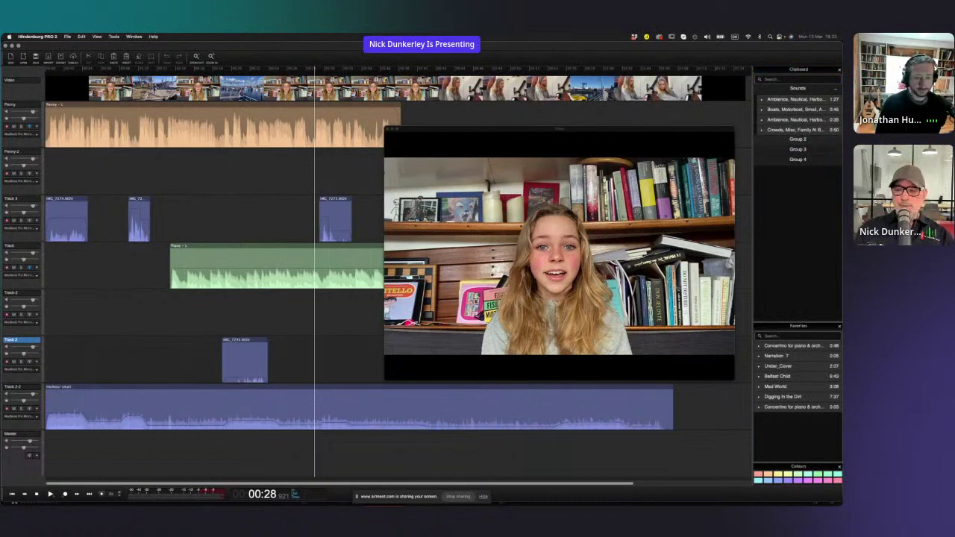
{"action": "scroll", "coordinate": [396, 269], "scroll_direction": "right", "scroll_amount": 10}
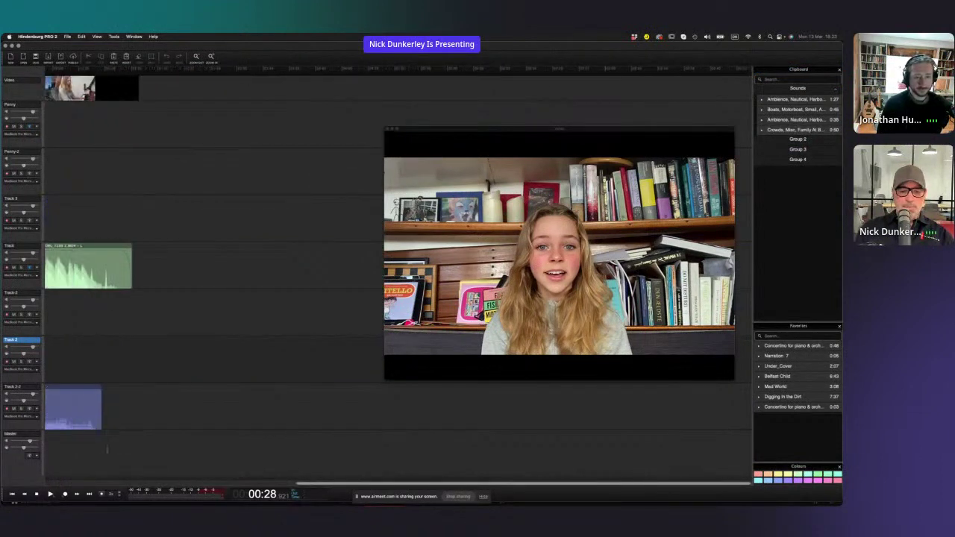
{"action": "scroll", "coordinate": [106, 449], "scroll_direction": "left", "scroll_amount": 10}
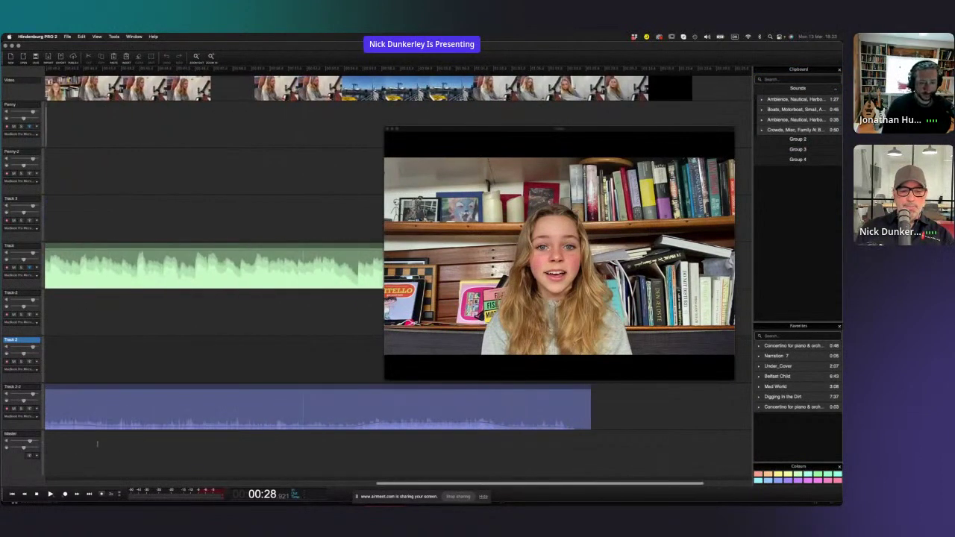
{"action": "scroll", "coordinate": [97, 444], "scroll_direction": "left", "scroll_amount": 8}
- Insert the Boats, Motorboat sound from the Clipboard below the piano clips near 00:19, and shape it with a shorter end, lower volume and fades
{"action": "left_click", "coordinate": [138, 446]}
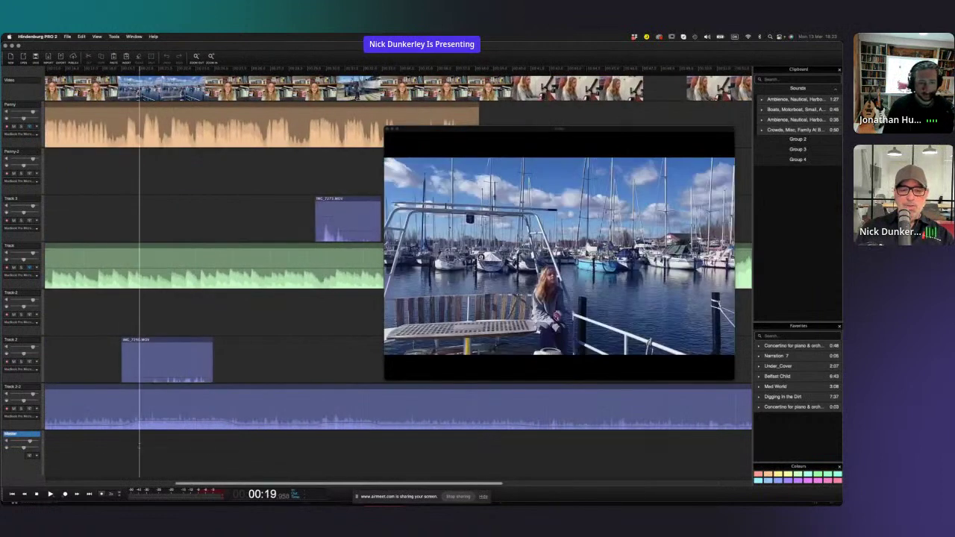
{"action": "left_click", "coordinate": [783, 110]}
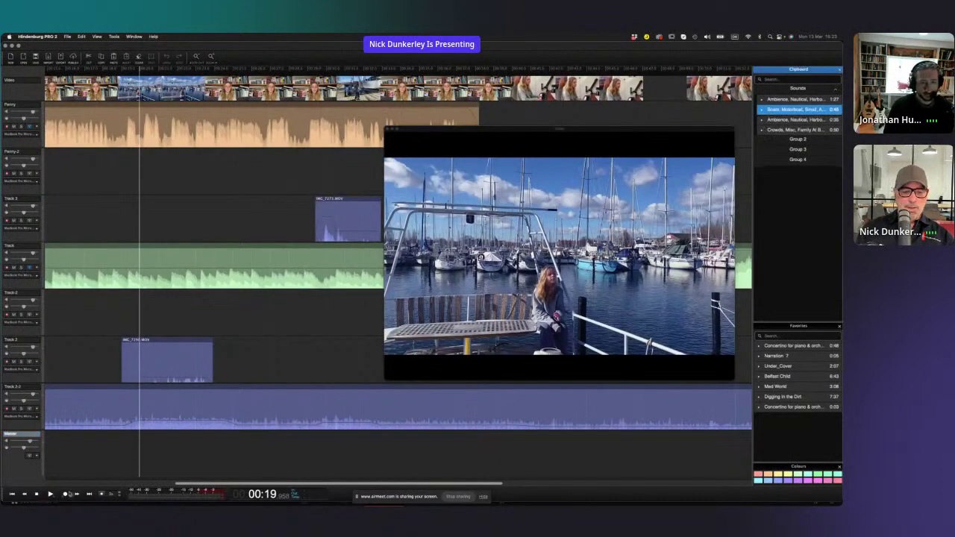
{"action": "key", "text": "super+v"}
{"action": "left_click_drag", "start_coordinate": [143, 429], "coordinate": [112, 302]}
{"action": "scroll", "coordinate": [119, 304], "scroll_direction": "down", "scroll_amount": 6}
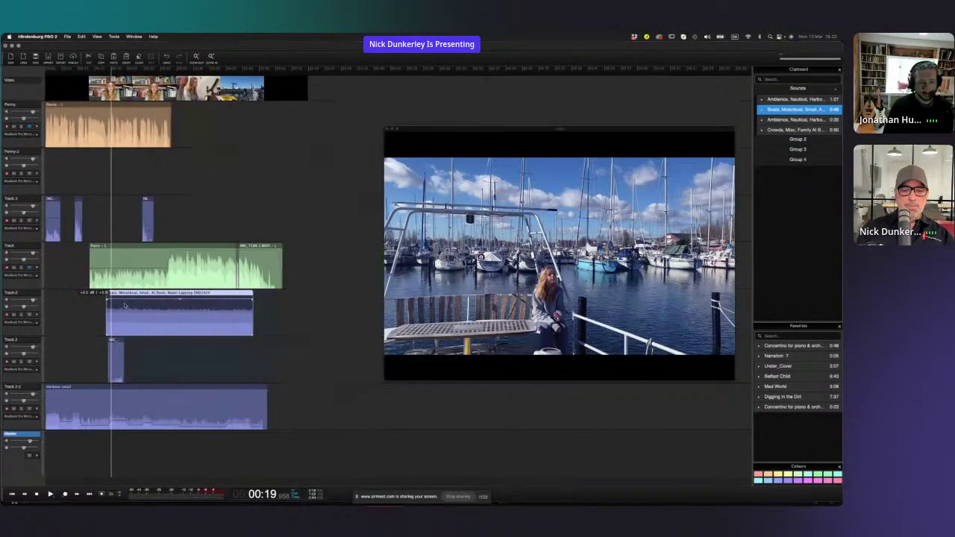
{"action": "left_click_drag", "start_coordinate": [252, 298], "coordinate": [160, 312]}
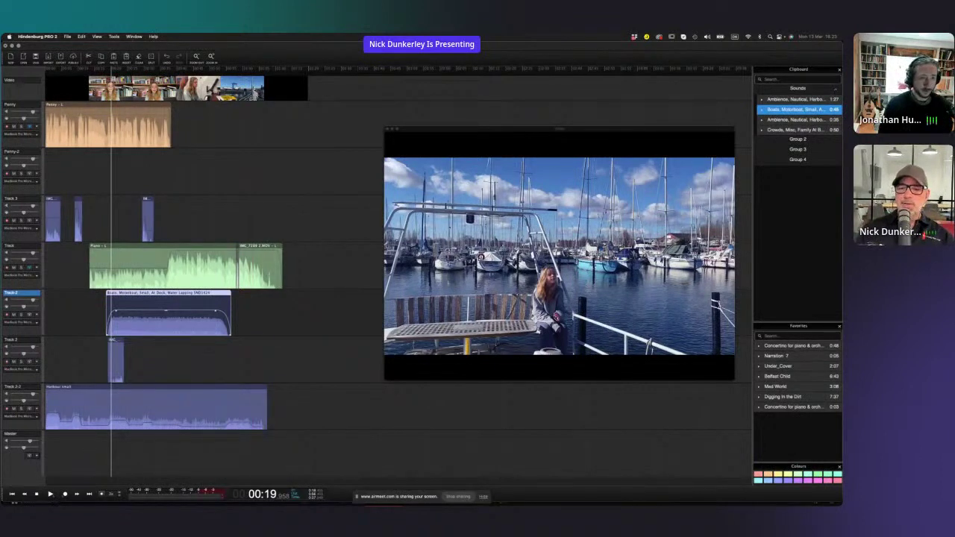
- Shift the floating video window slightly and delete the Boats, Motorboat clip from the track below the piano clips
{"action": "left_click_drag", "start_coordinate": [425, 131], "coordinate": [399, 131]}
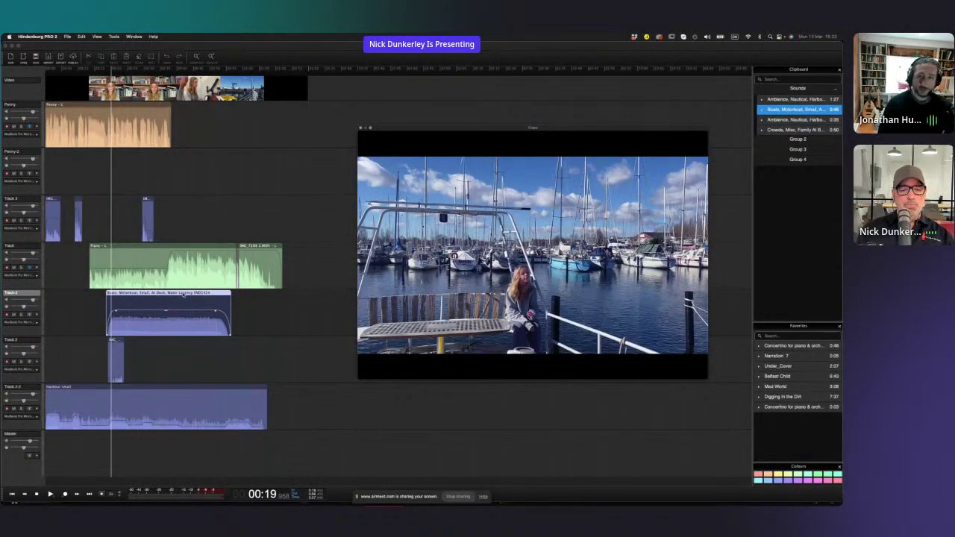
{"action": "left_click", "coordinate": [179, 358]}
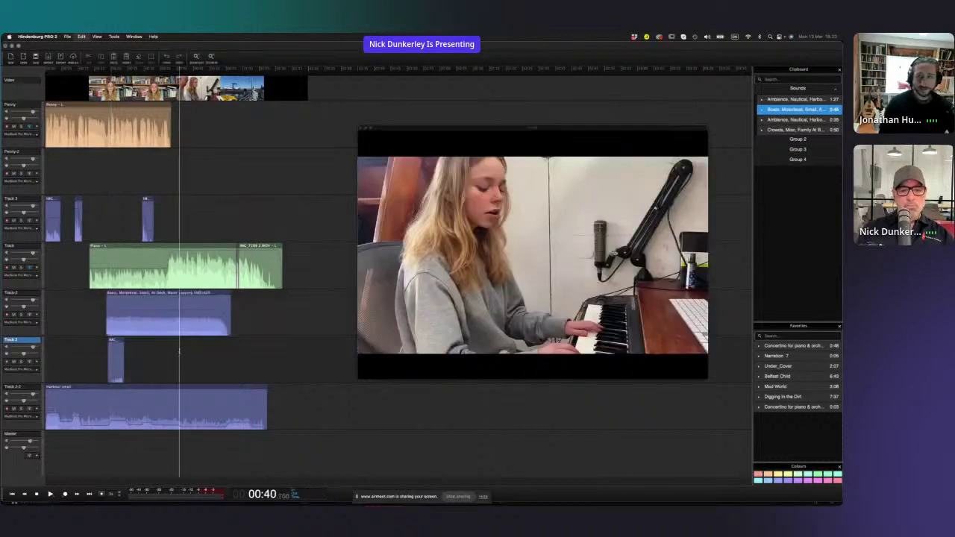
{"action": "left_click", "coordinate": [196, 313]}
{"action": "key", "text": "Delete"}
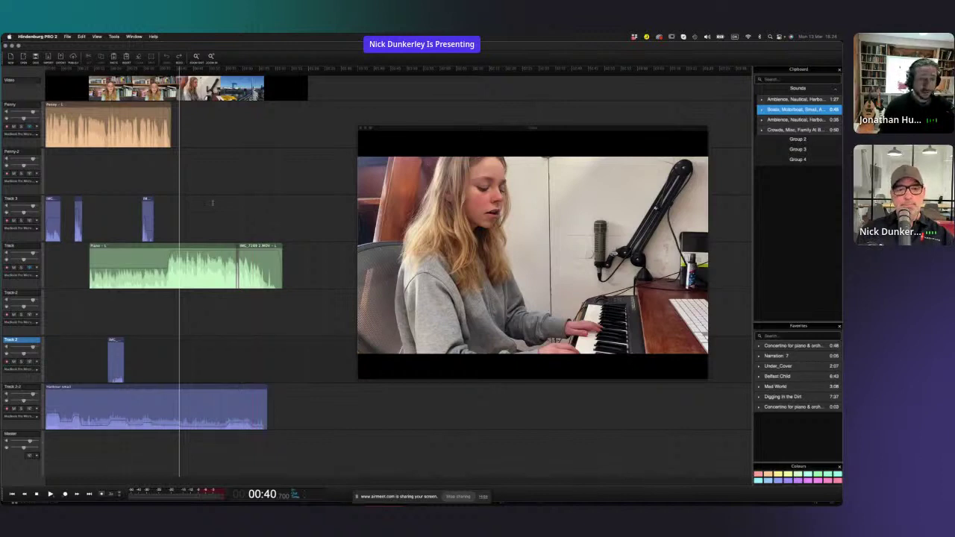
- Check the floating video picture at several timeline positions, including 00:57, 00:13, 00:07, 00:20 and 00:18
{"action": "left_click", "coordinate": [235, 202]}
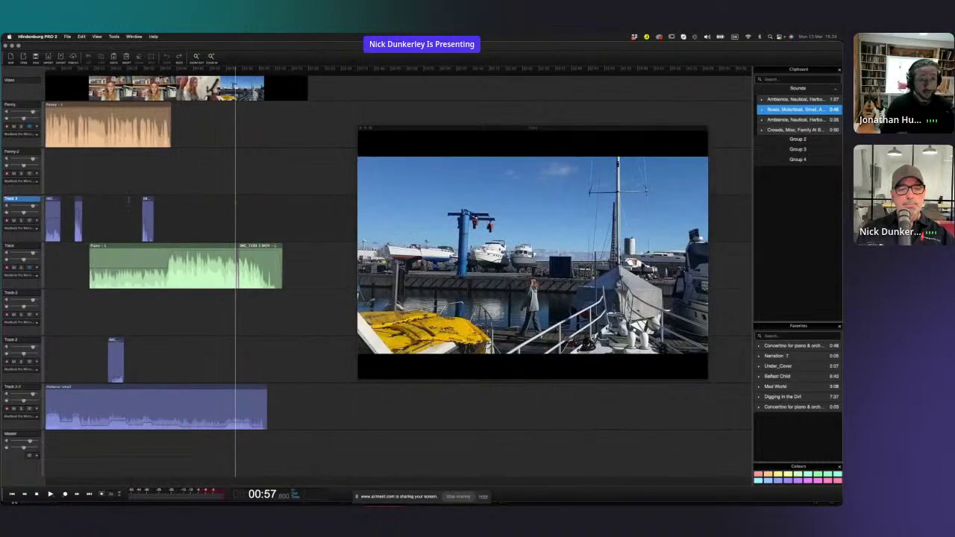
{"action": "left_click", "coordinate": [127, 199]}
{"action": "left_click", "coordinate": [89, 183]}
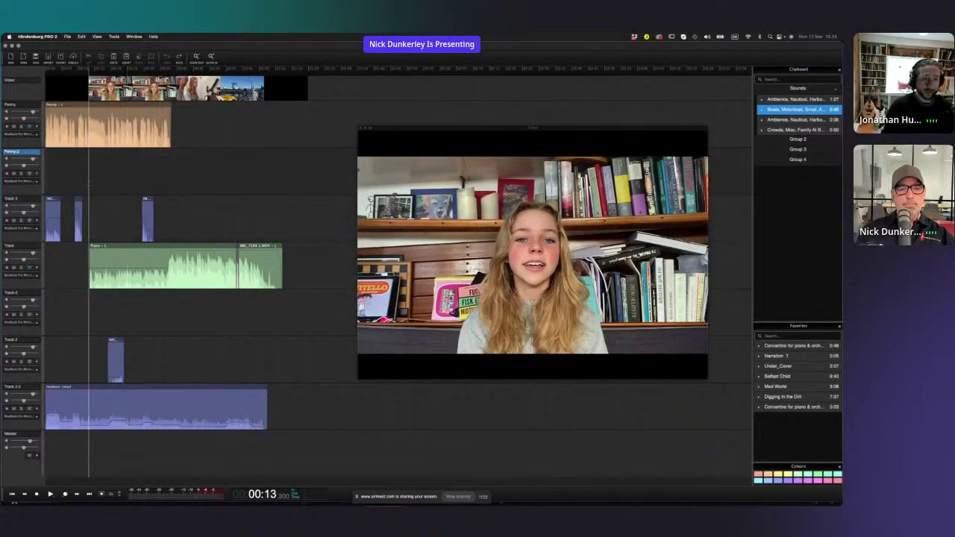
{"action": "left_click", "coordinate": [68, 179]}
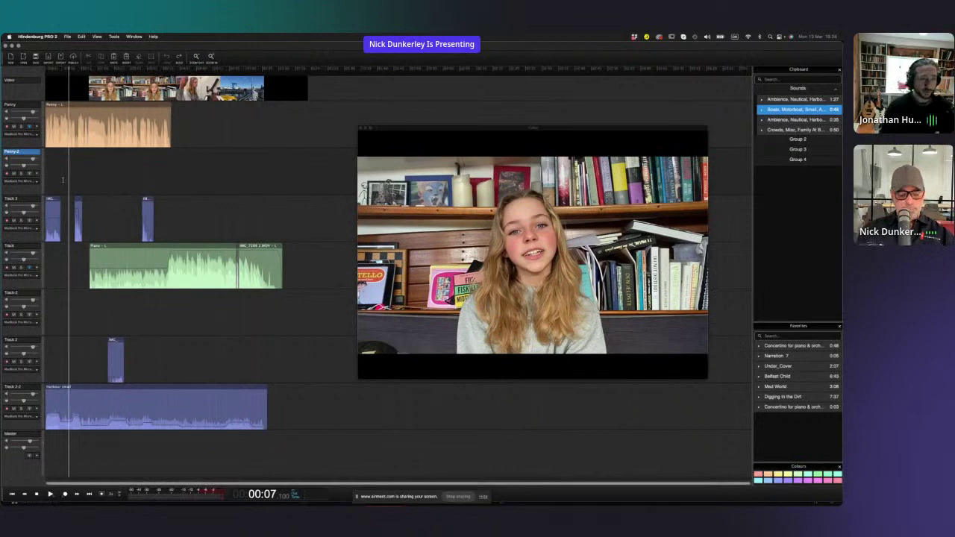
{"action": "scroll", "coordinate": [64, 181], "scroll_direction": "up", "scroll_amount": 5}
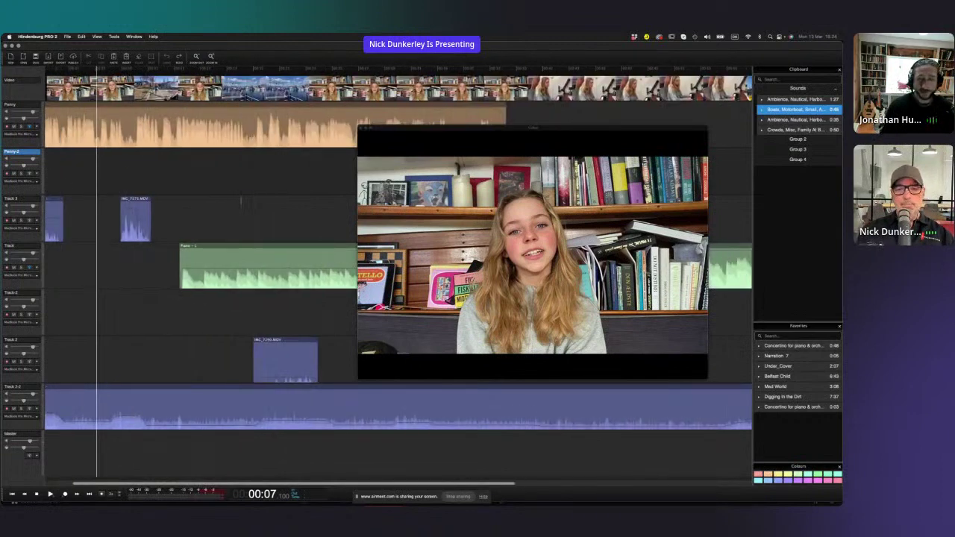
{"action": "left_click", "coordinate": [240, 200]}
{"action": "left_click", "coordinate": [267, 205]}
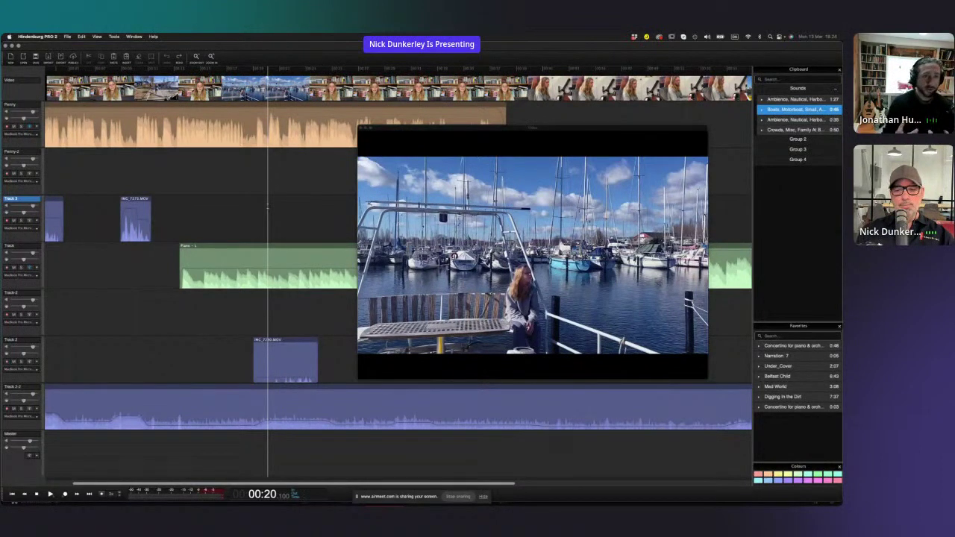
{"action": "left_click", "coordinate": [246, 68]}
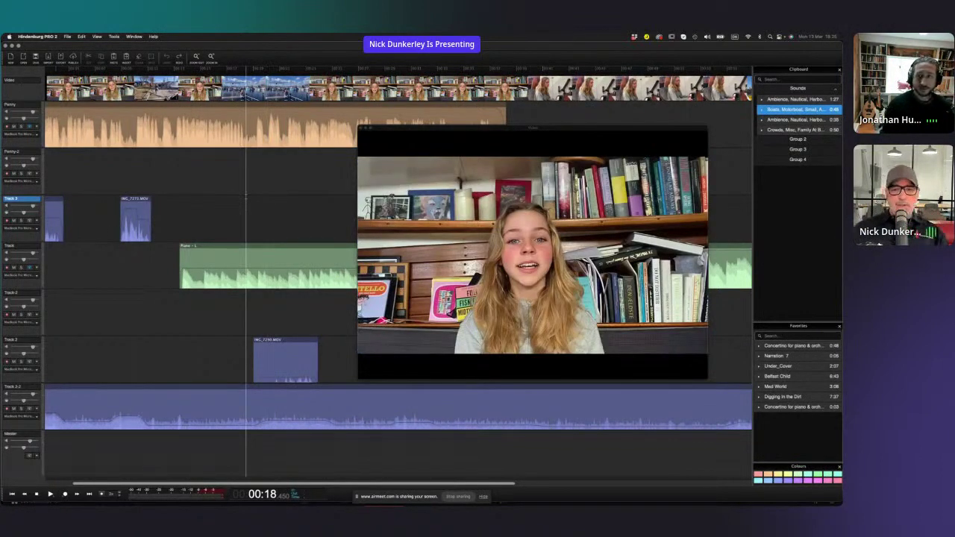
- Switch to the older Hindenburg session for comparison, return to Hindenburg PRO 2, and place the playhead near 00:22
{"action": "key", "text": "super+grave"}
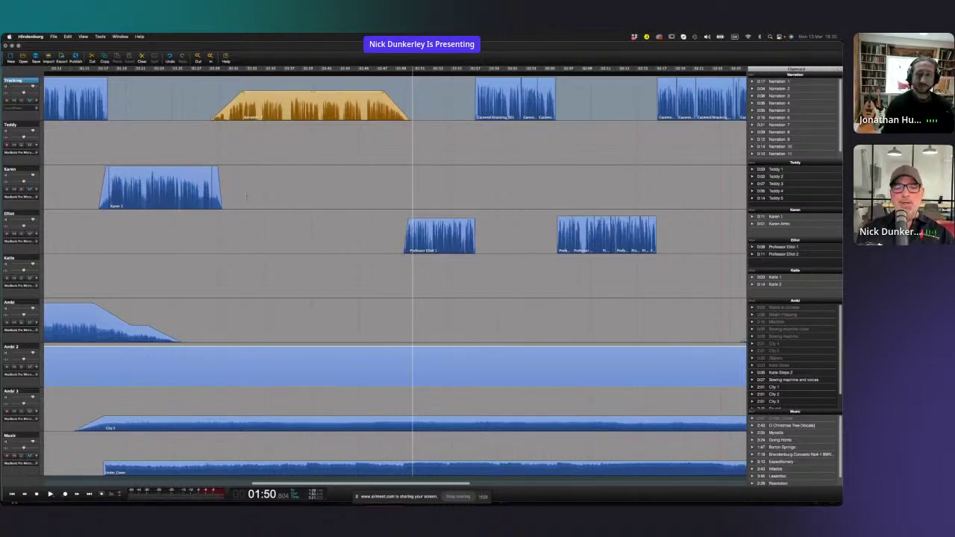
{"action": "key", "text": "super+Tab"}
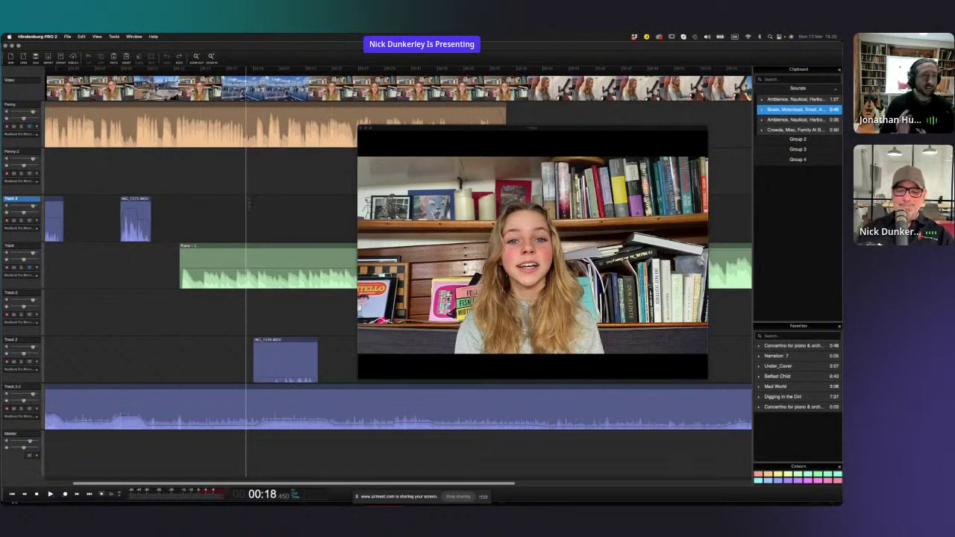
{"action": "left_click", "coordinate": [295, 197]}
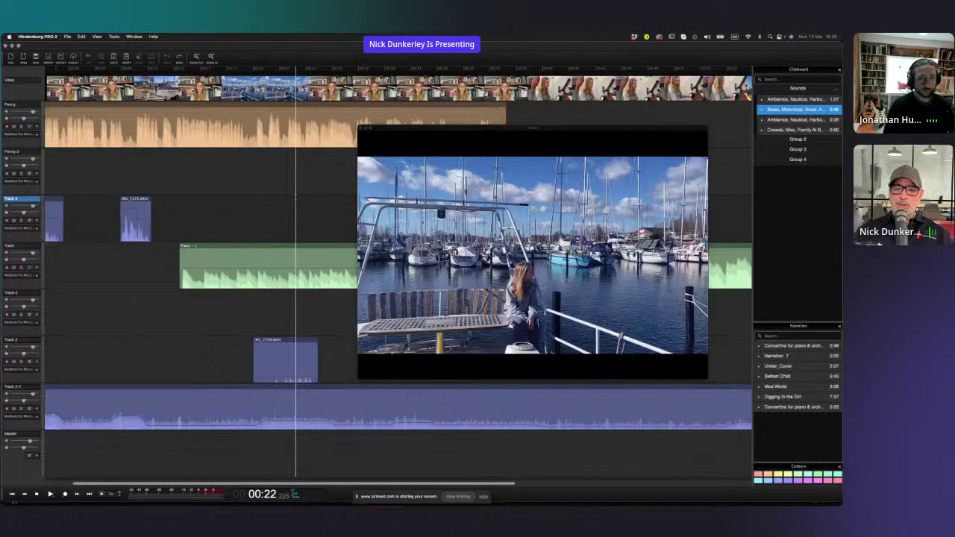
- Open the Publish dialog to examine its publishing destinations, and close it without publishing
{"action": "left_click", "coordinate": [73, 58]}
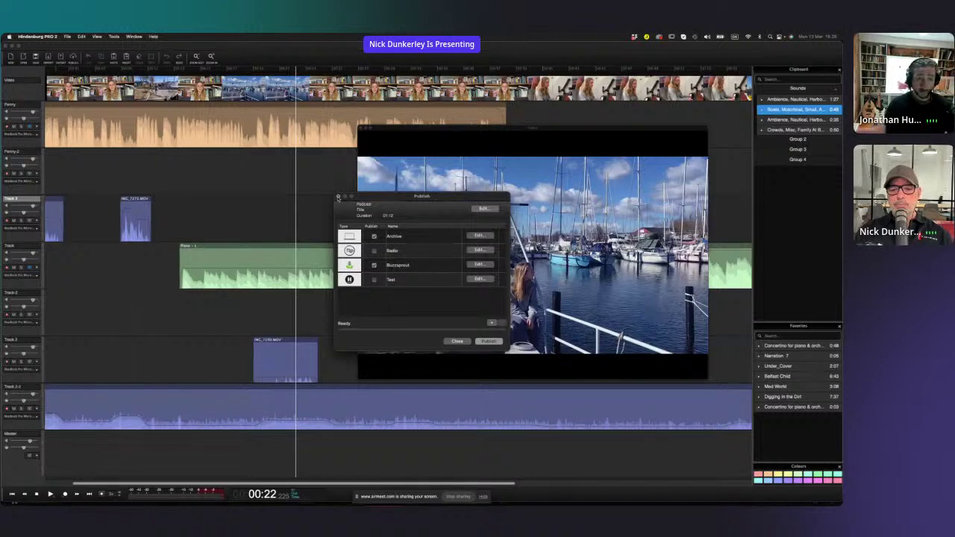
{"action": "left_click", "coordinate": [338, 197]}
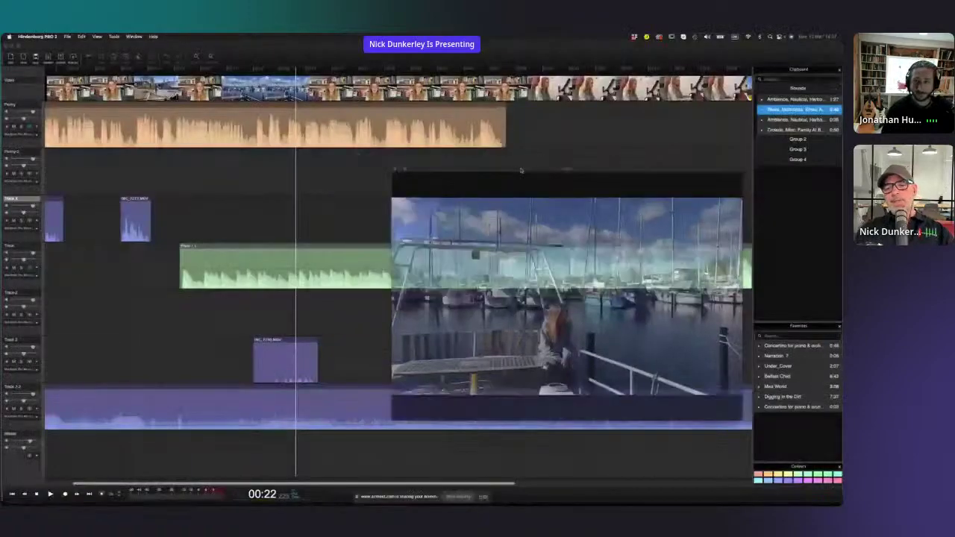
- Reposition the floating video window and dock it above the Clipboard, then place the playhead near 00:39
{"action": "left_click_drag", "start_coordinate": [520, 170], "coordinate": [490, 173]}
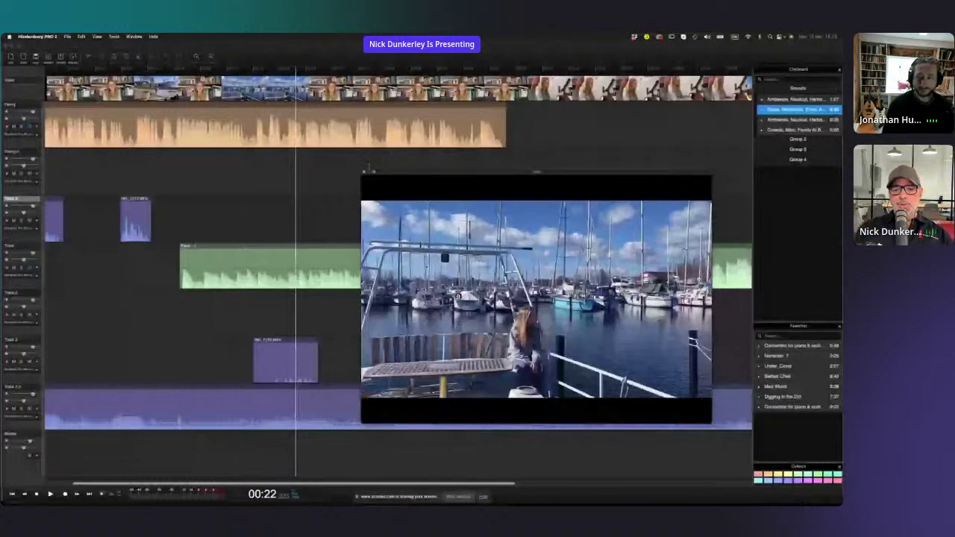
{"action": "left_click_drag", "start_coordinate": [410, 173], "coordinate": [797, 105]}
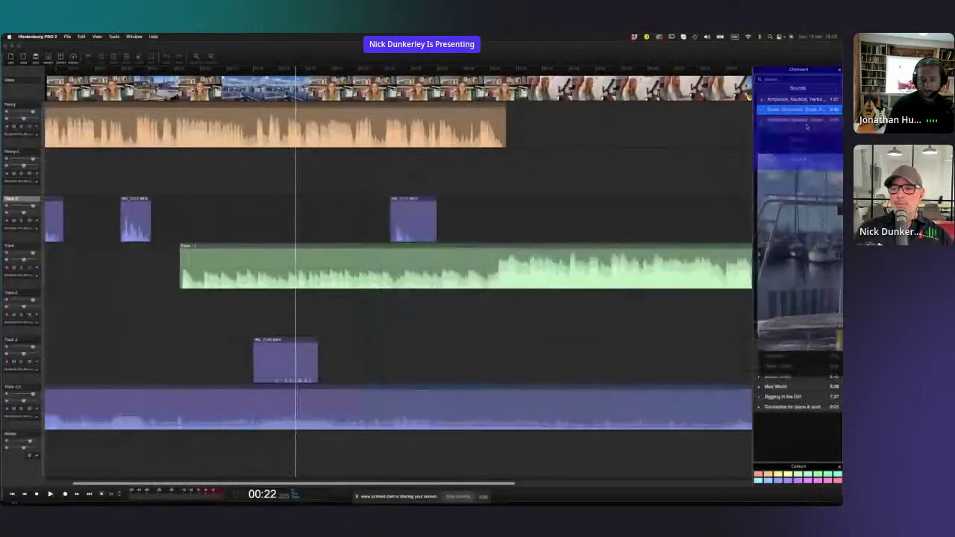
{"action": "left_click", "coordinate": [515, 168]}
- Color the single blue clip below the piano track green and enlarge the Colours palette
{"action": "key", "text": "super+minus"}
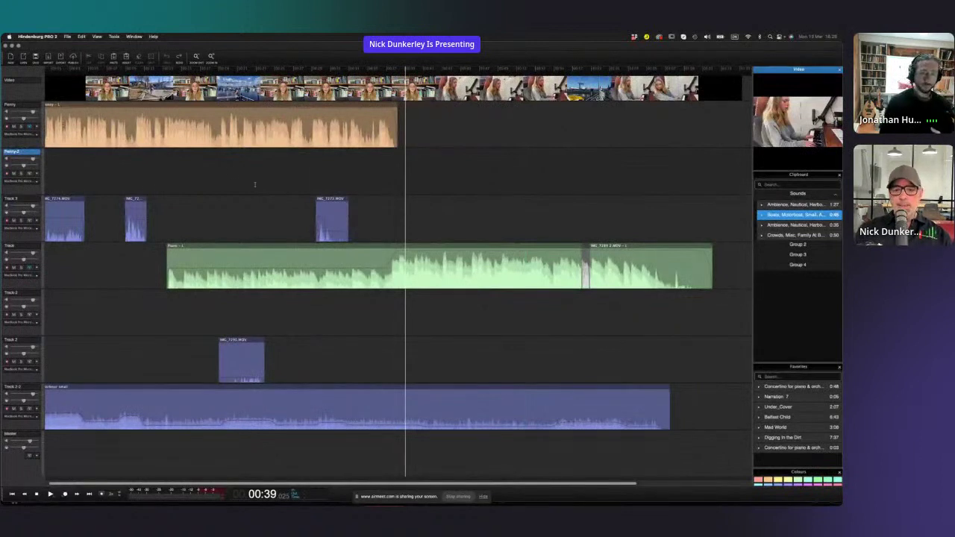
{"action": "key", "text": "super+minus"}
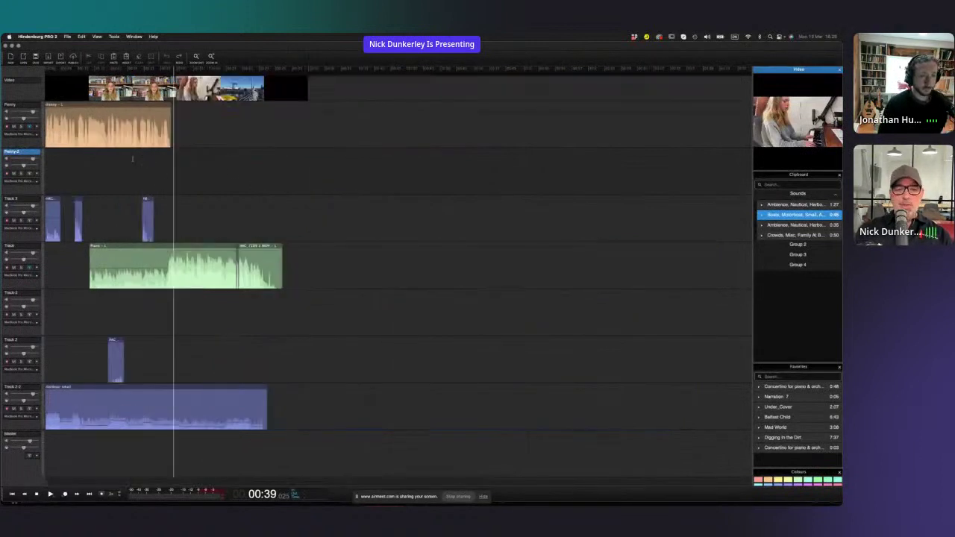
{"action": "key", "text": "super+plus"}
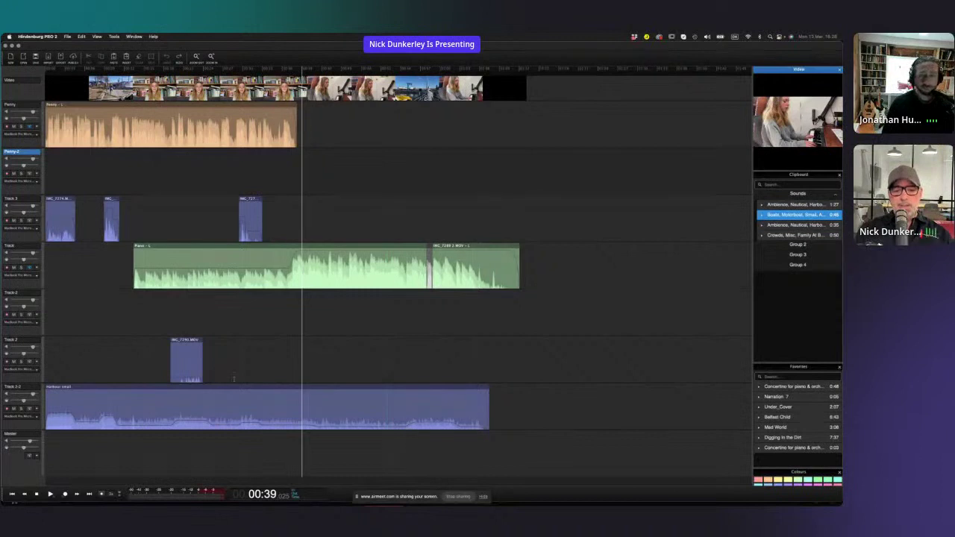
{"action": "left_click", "coordinate": [189, 342]}
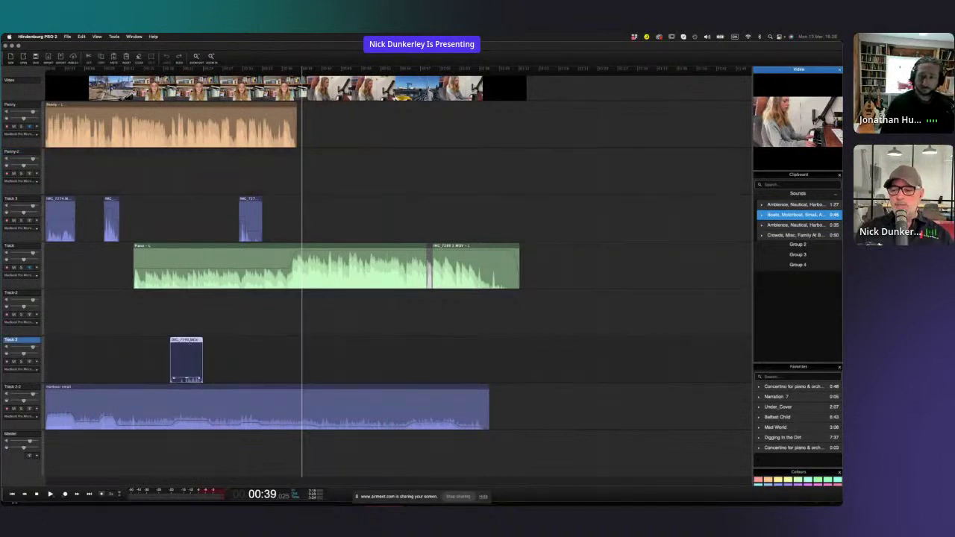
{"action": "left_click", "coordinate": [827, 479]}
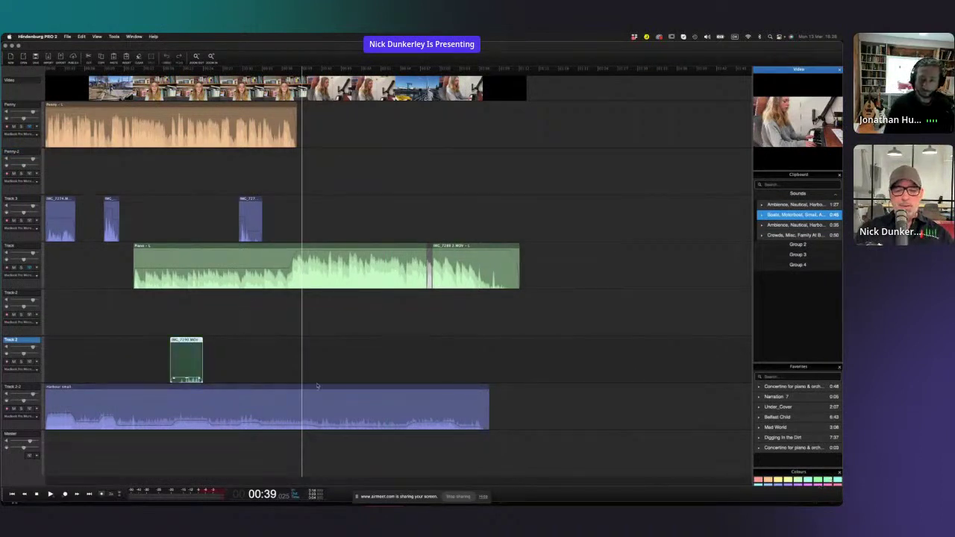
{"action": "left_click_drag", "start_coordinate": [821, 468], "coordinate": [821, 451]}
- Hide and show the Colours palette again, then recolor the green clip near 00:21 pink and deselect it
{"action": "right_click", "coordinate": [187, 349]}
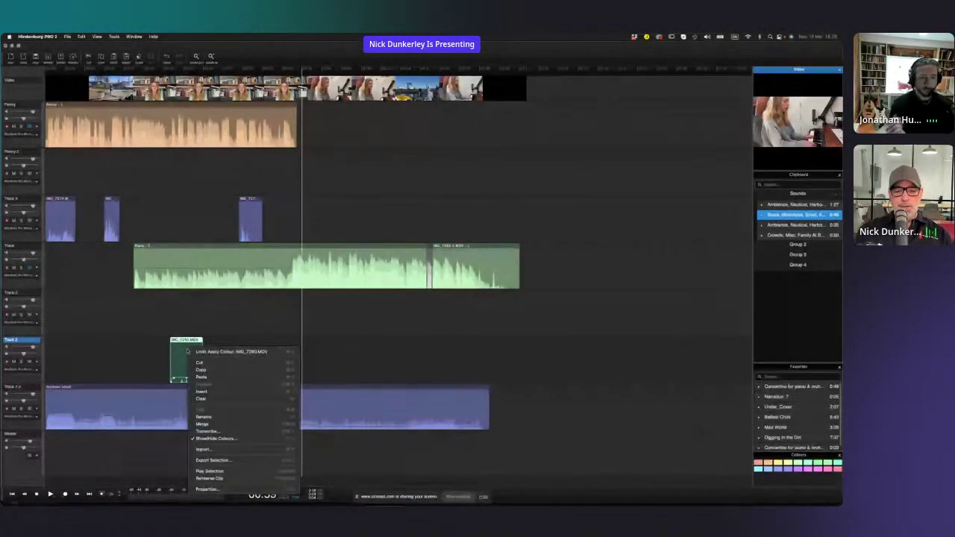
{"action": "left_click", "coordinate": [247, 438]}
{"action": "right_click", "coordinate": [186, 357]}
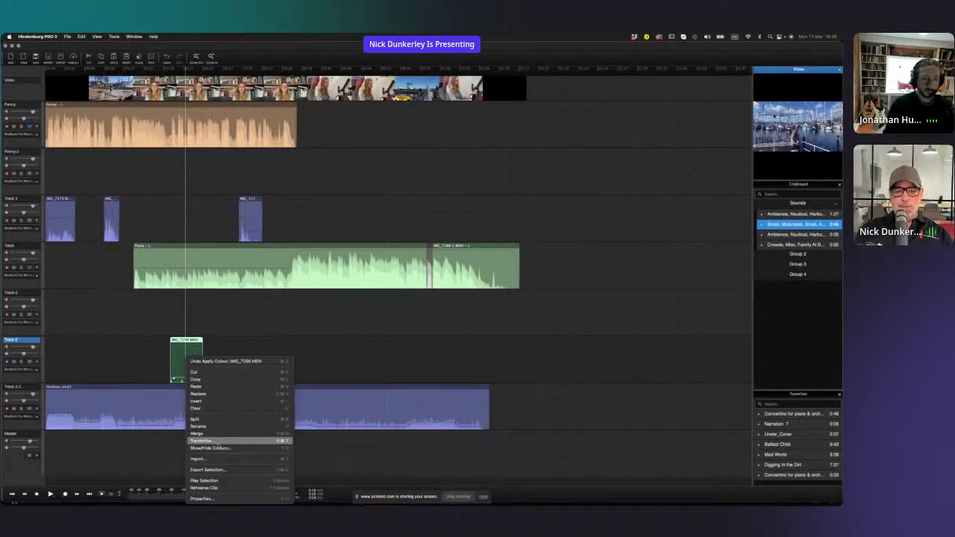
{"action": "left_click", "coordinate": [212, 448]}
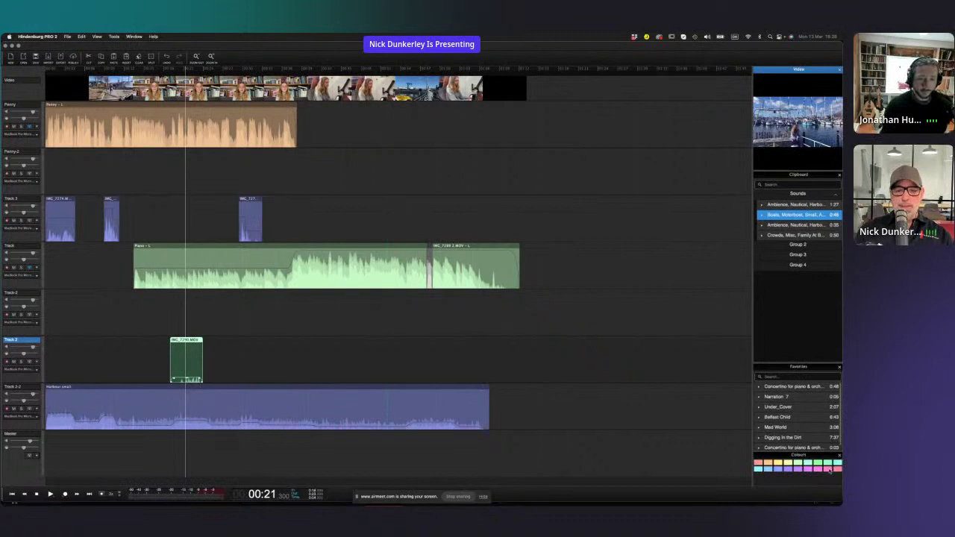
{"action": "left_click", "coordinate": [831, 468]}
{"action": "left_click", "coordinate": [403, 334]}
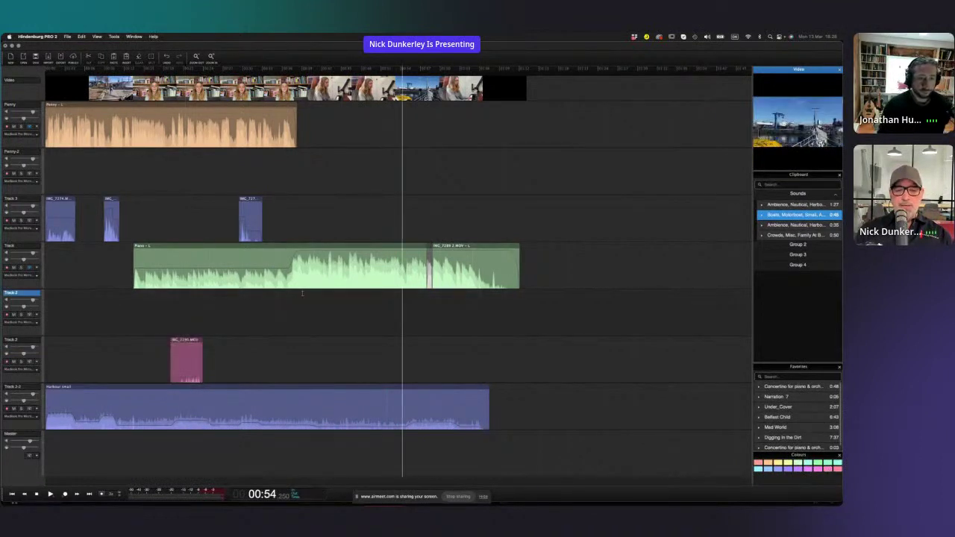
- Try selecting the three short blue clips above the piano track as a range, and clear the selection
{"action": "key", "text": "super+minus"}
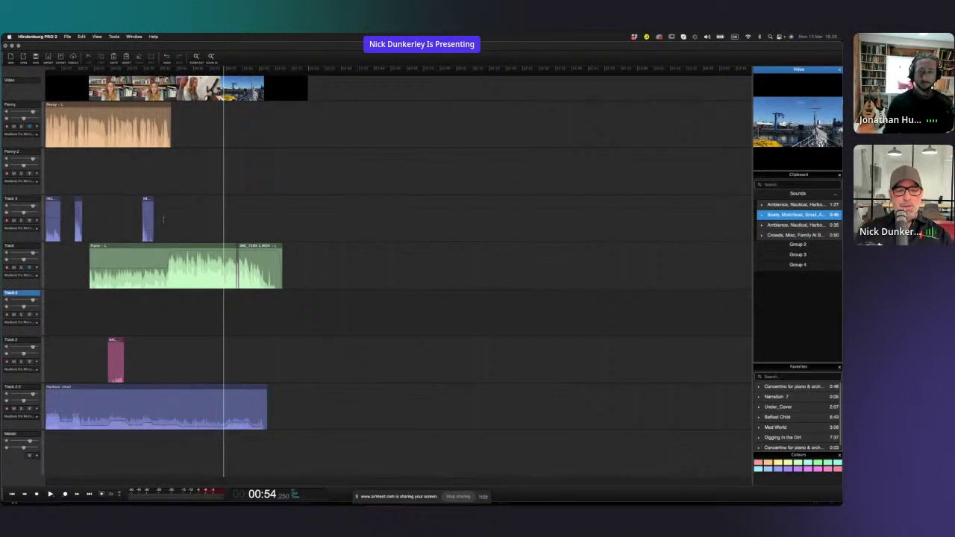
{"action": "left_click", "coordinate": [51, 200]}
{"action": "left_click", "coordinate": [149, 200], "text": "shift"}
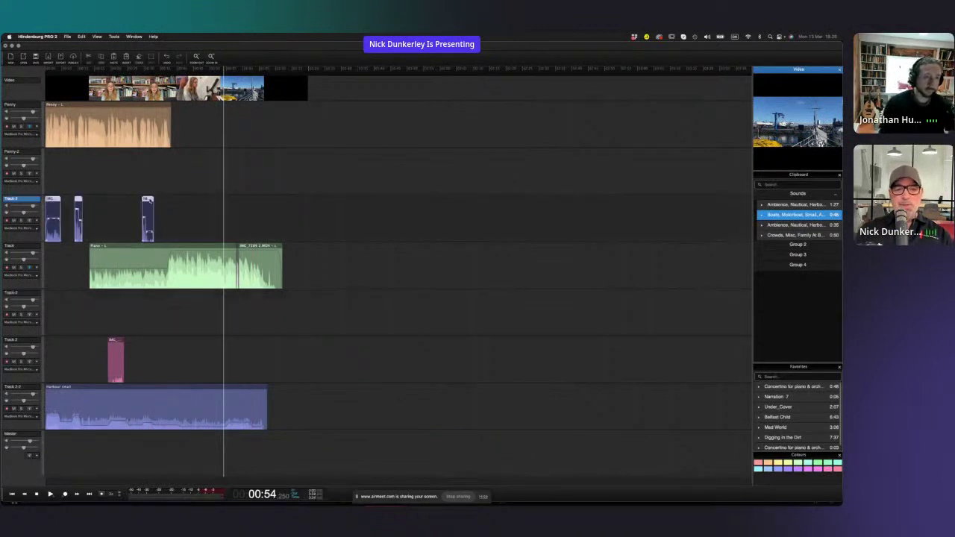
{"action": "left_click", "coordinate": [179, 217]}
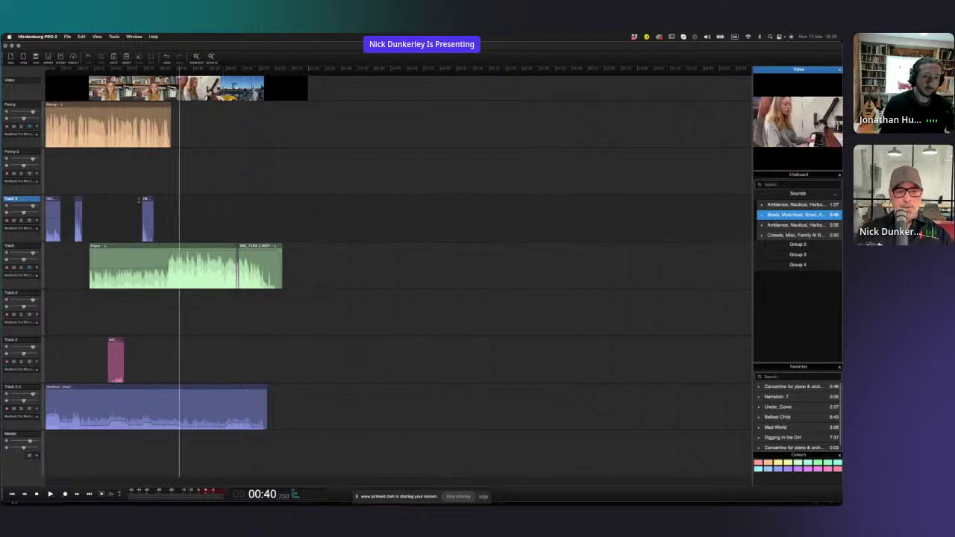
{"action": "left_click", "coordinate": [146, 199]}
{"action": "left_click", "coordinate": [48, 200], "text": "shift"}
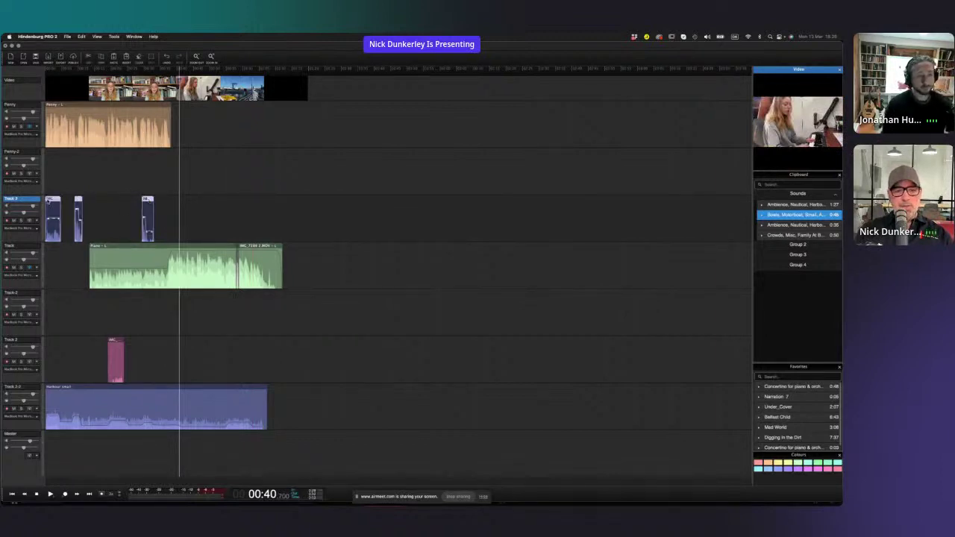
{"action": "left_click", "coordinate": [173, 217]}
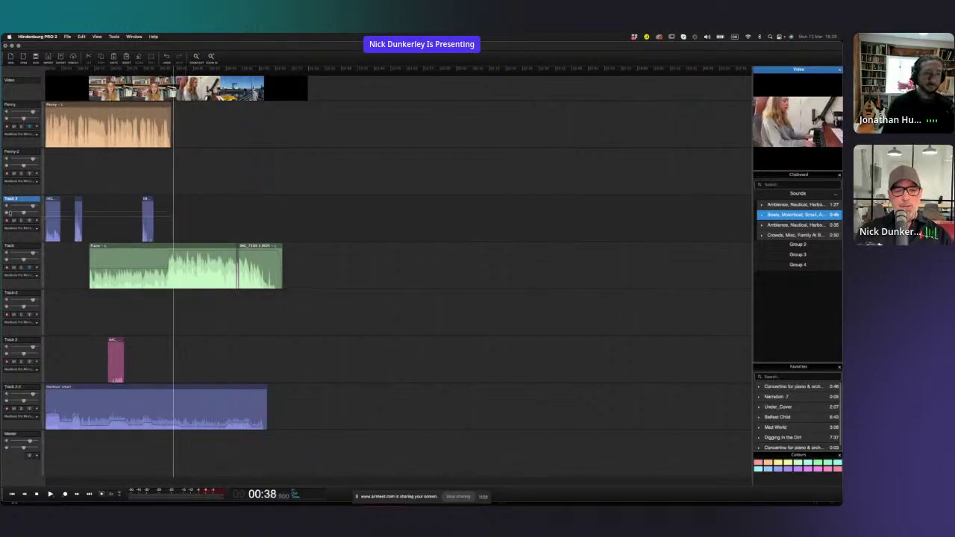
- Select all three clips on the track above the piano, color them green and then purple, and deselect them
{"action": "left_click", "coordinate": [9, 213]}
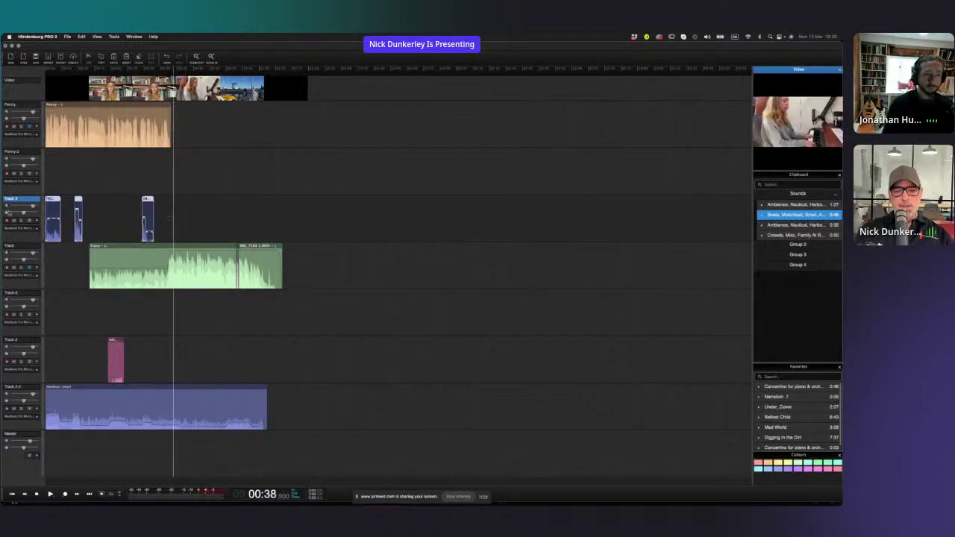
{"action": "left_click", "coordinate": [828, 463]}
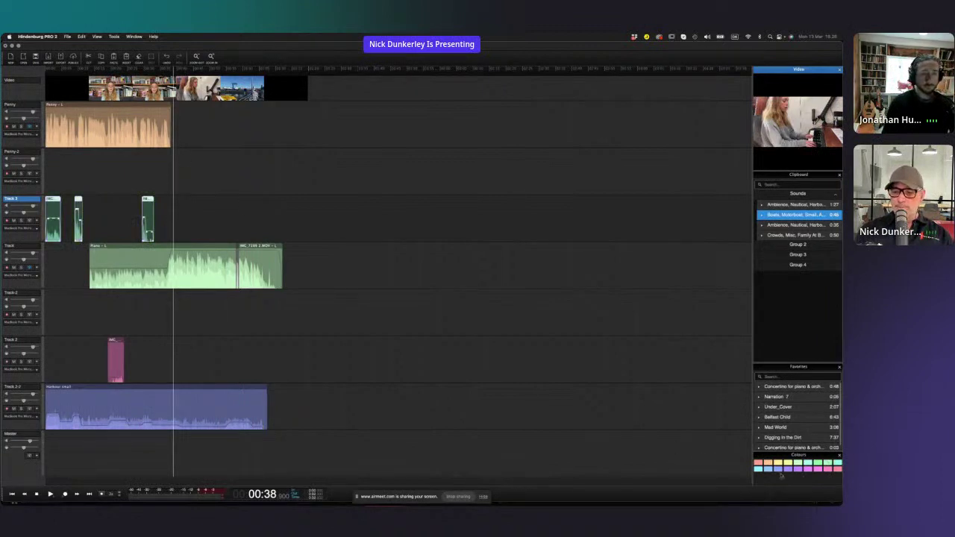
{"action": "left_click", "coordinate": [784, 468]}
{"action": "left_click", "coordinate": [372, 223]}
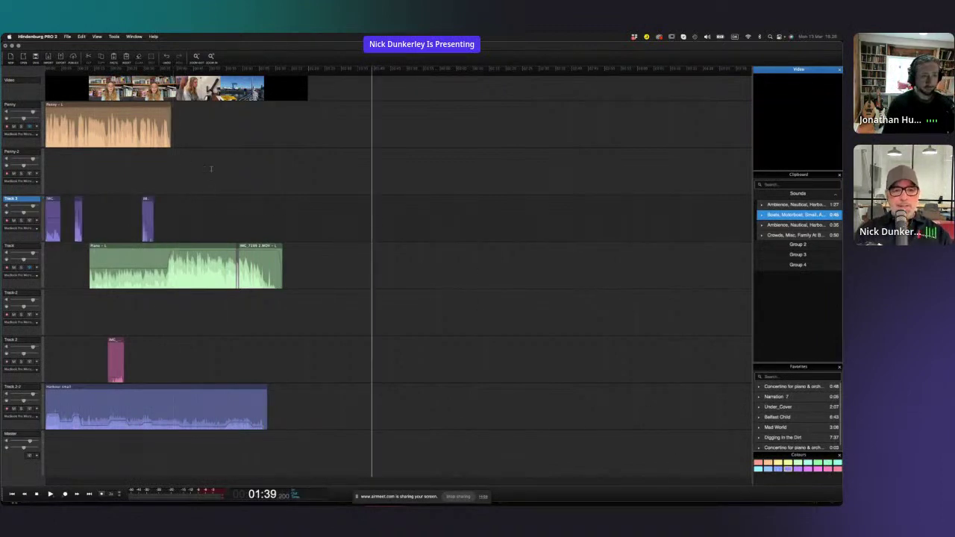
- Try moving the third purple clip and the green clip after the piano to the end of the orange narration clip
{"action": "scroll", "coordinate": [142, 153], "scroll_direction": "up", "scroll_amount": 5}
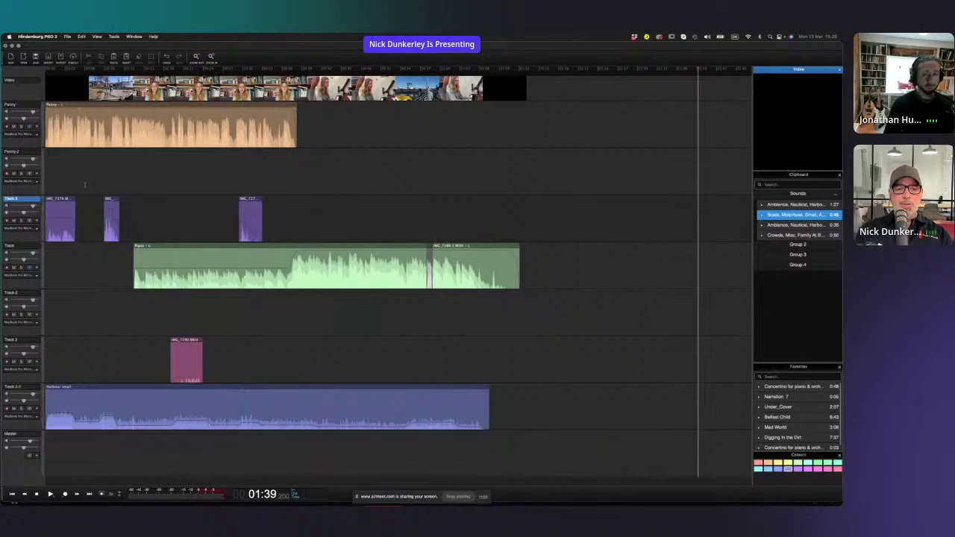
{"action": "left_click", "coordinate": [249, 201]}
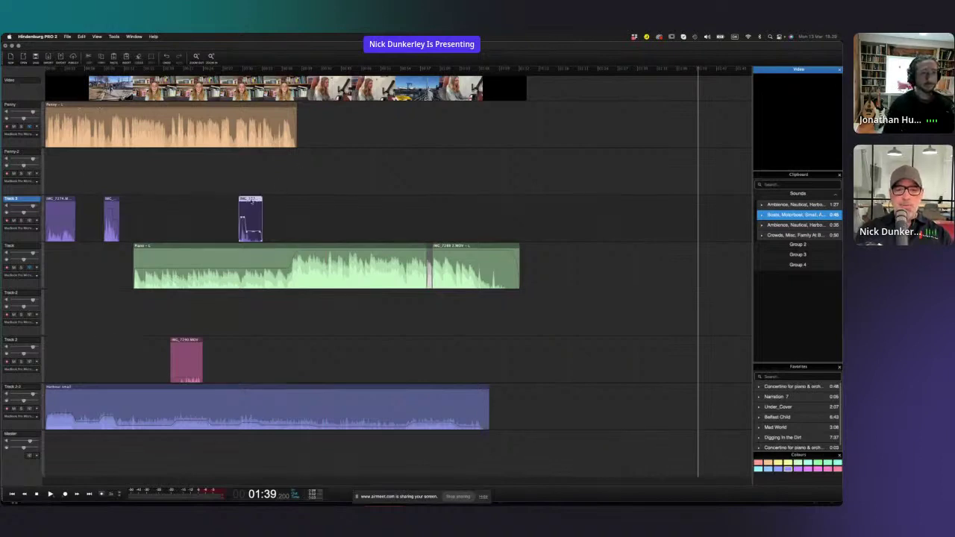
{"action": "left_click_drag", "start_coordinate": [251, 200], "coordinate": [310, 129]}
{"action": "left_click_drag", "start_coordinate": [473, 244], "coordinate": [360, 130]}
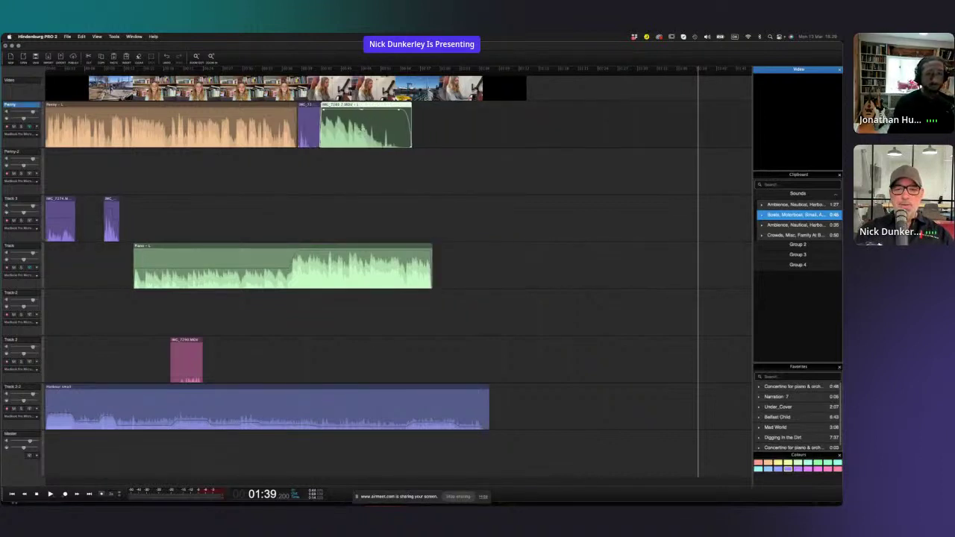
- Place the playhead near 00:35 and undo the moves of the purple and green clips onto the narration track
{"action": "left_click", "coordinate": [315, 156]}
{"action": "left_click", "coordinate": [279, 155]}
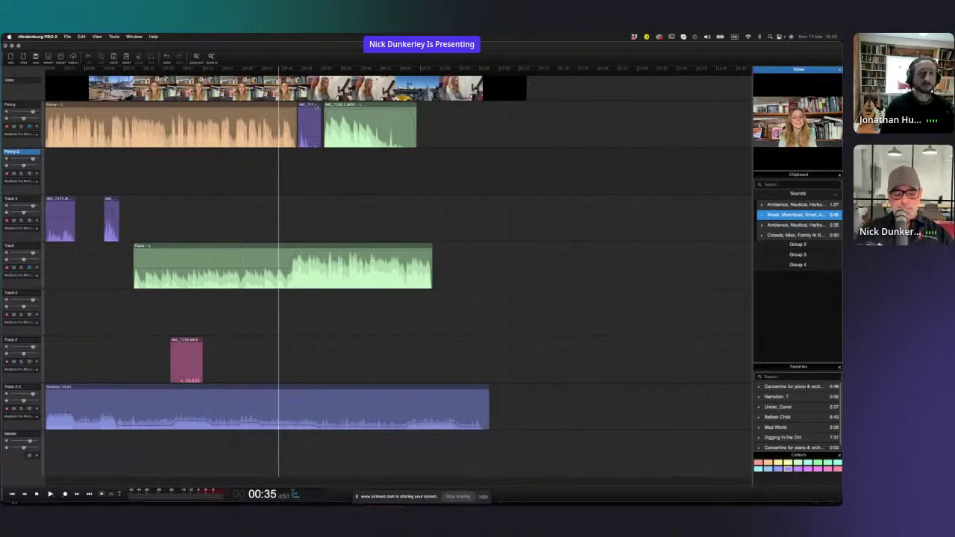
{"action": "key", "text": "super+z"}
{"action": "key", "text": "super+z"}
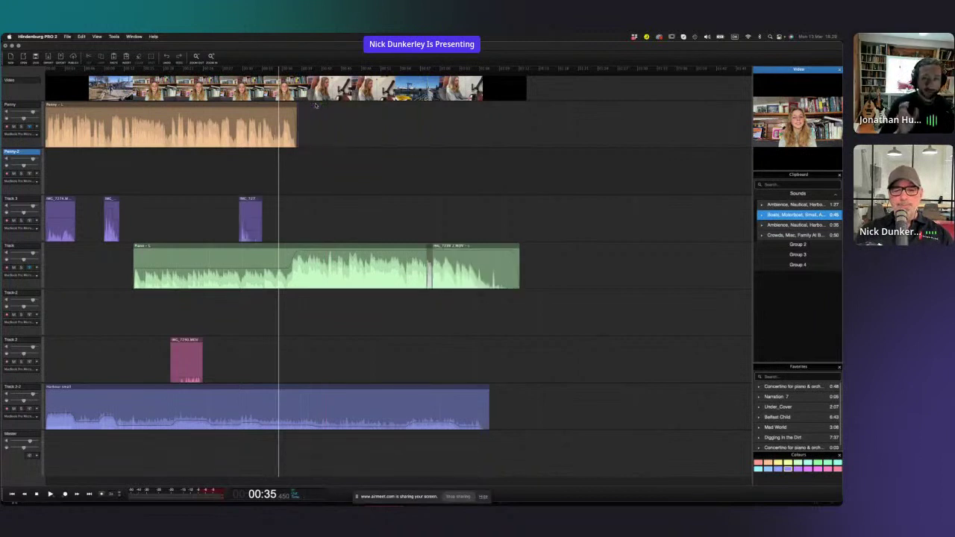
{"action": "left_click", "coordinate": [322, 194]}
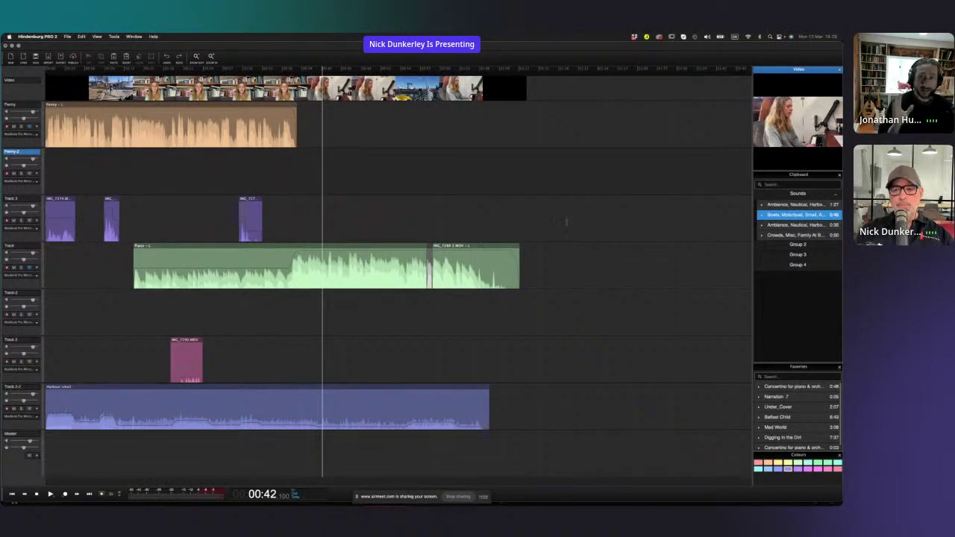
{"action": "left_click", "coordinate": [575, 222]}
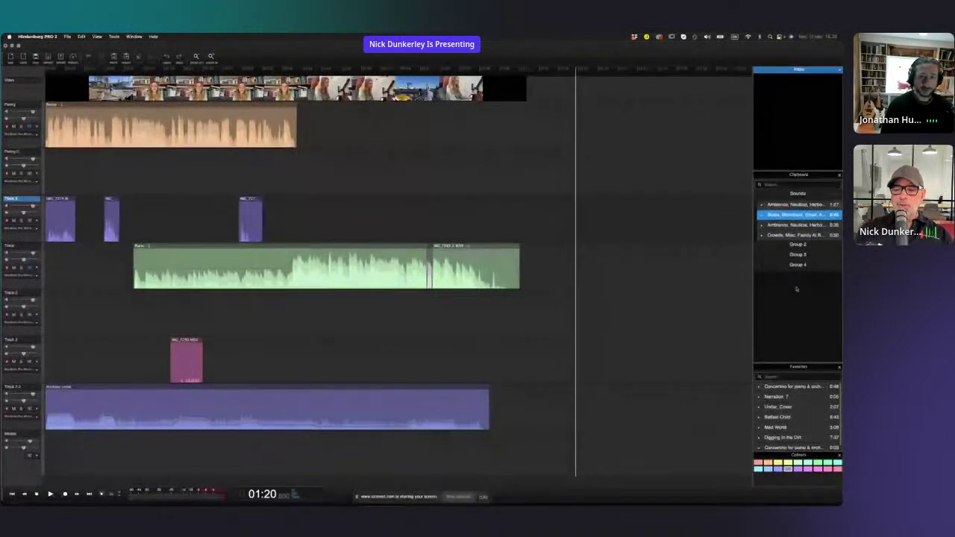
- Try placing the first nautical ambience sound from the clipboard's Sounds group on the empty Penny-2 track around 01:20, and delete it
{"action": "left_click", "coordinate": [806, 245]}
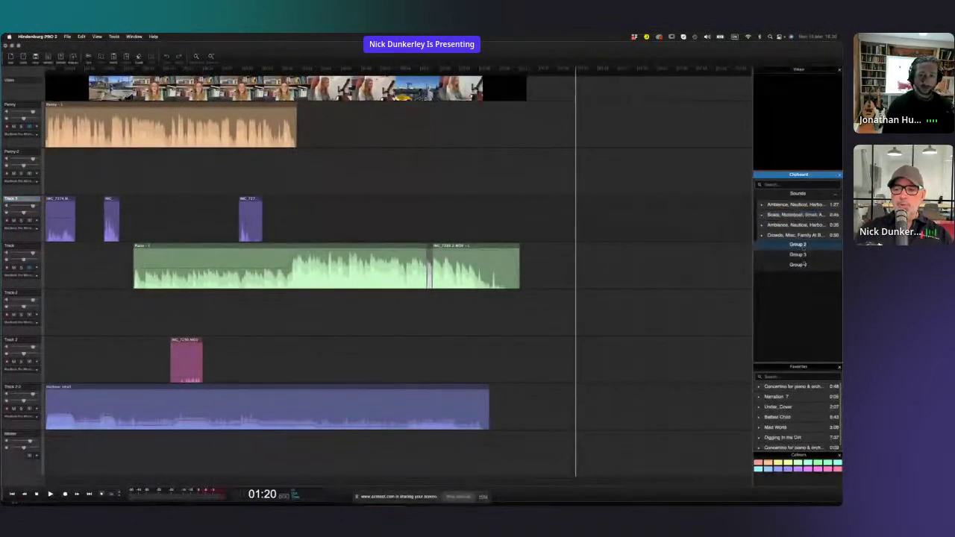
{"action": "left_click", "coordinate": [803, 205]}
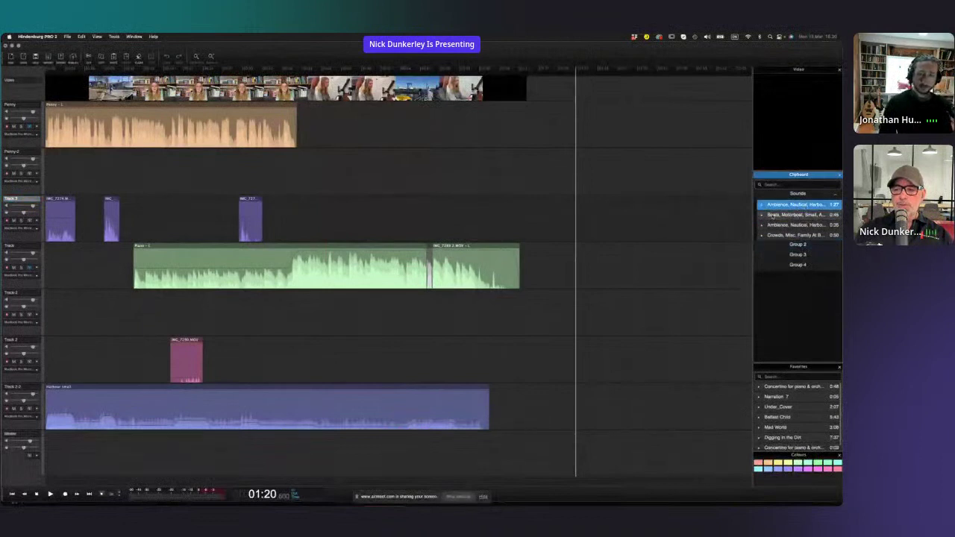
{"action": "left_click", "coordinate": [795, 195]}
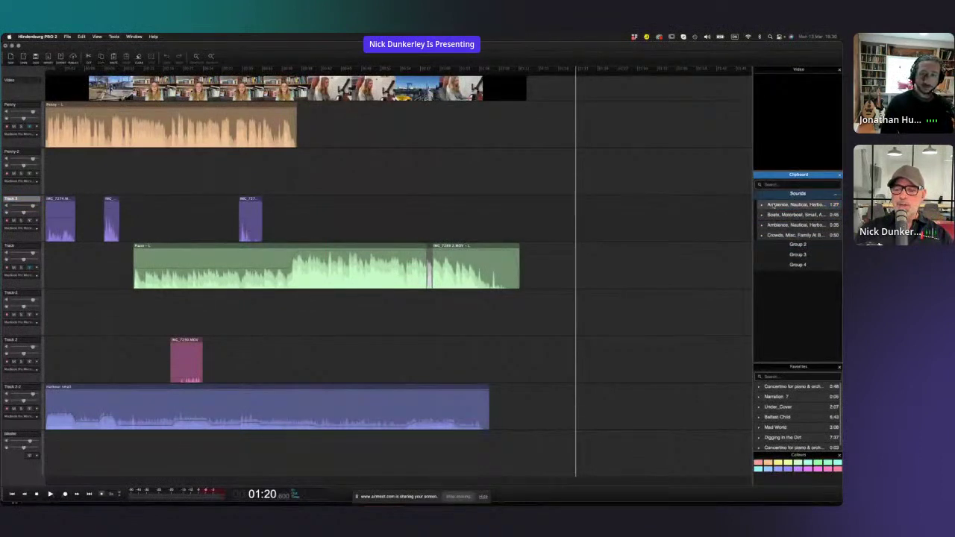
{"action": "left_click_drag", "start_coordinate": [759, 205], "coordinate": [627, 162]}
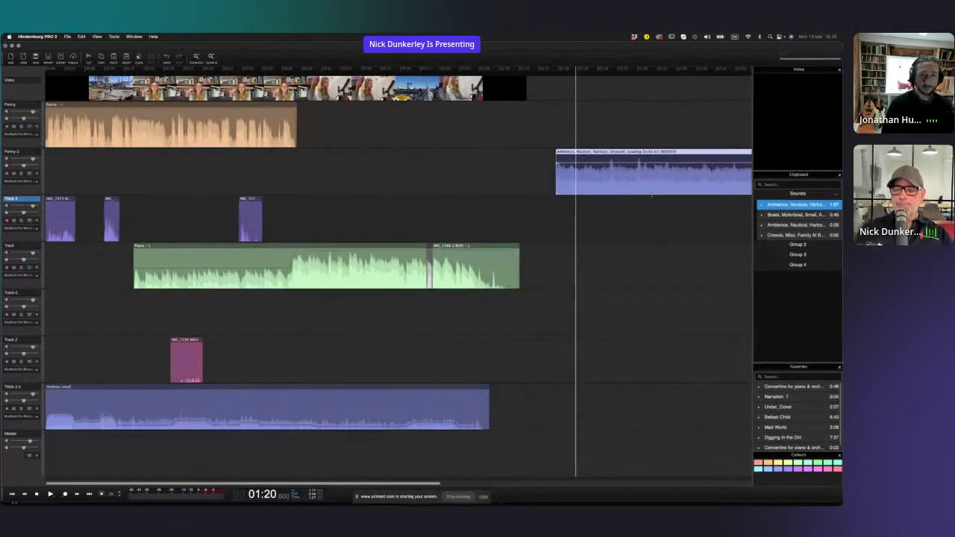
{"action": "left_click", "coordinate": [599, 153]}
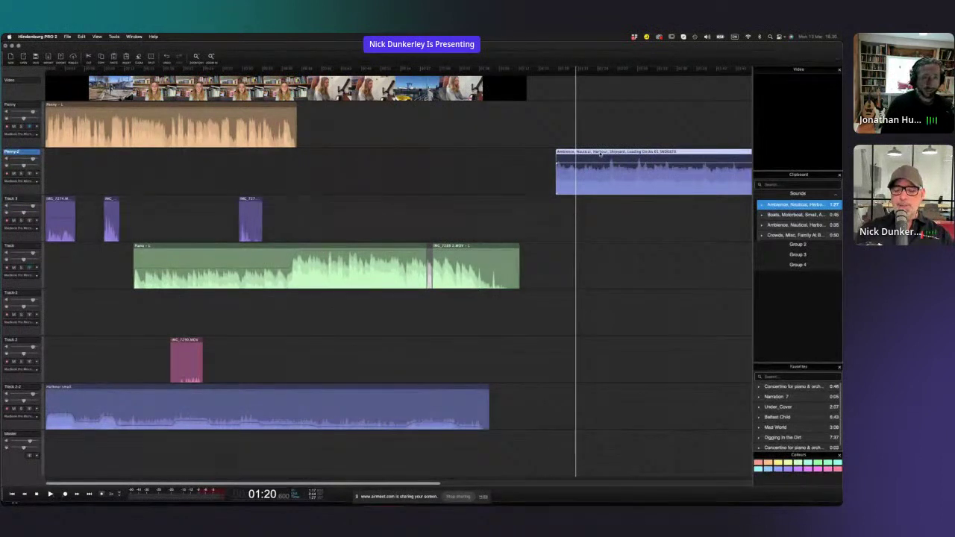
{"action": "key", "text": "Delete"}
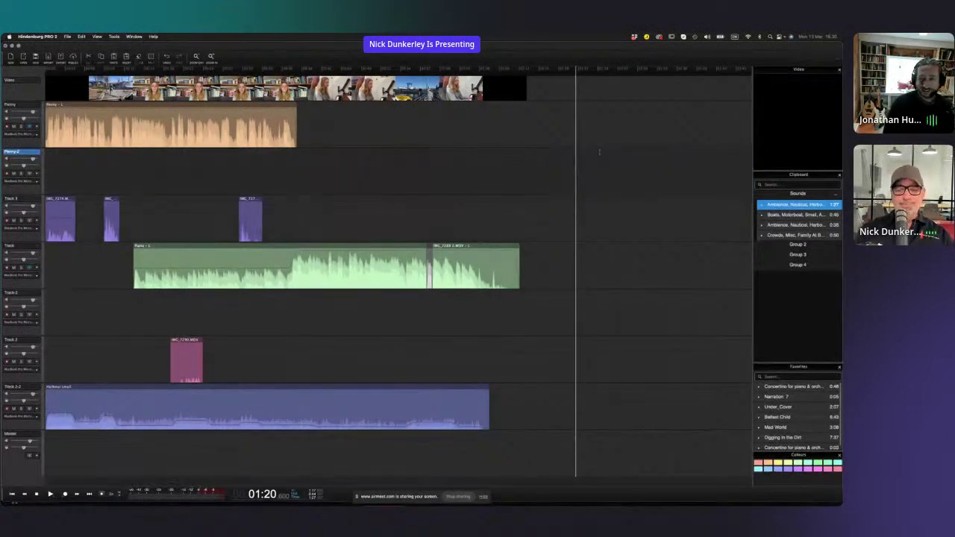
- Examine the file formats offered for exporting the session, including the video format, and cancel the export
{"action": "left_click", "coordinate": [492, 155]}
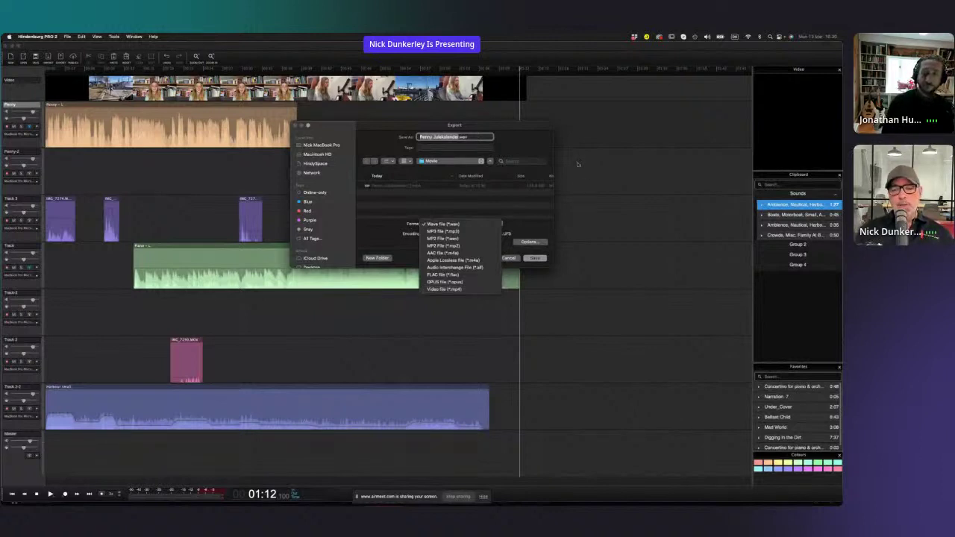
{"action": "key", "text": "Escape"}
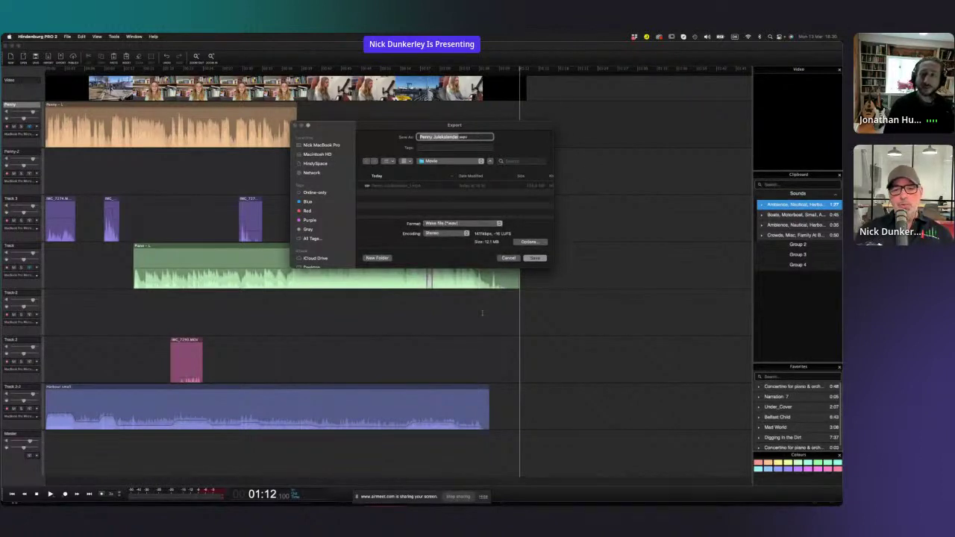
{"action": "left_click", "coordinate": [462, 223]}
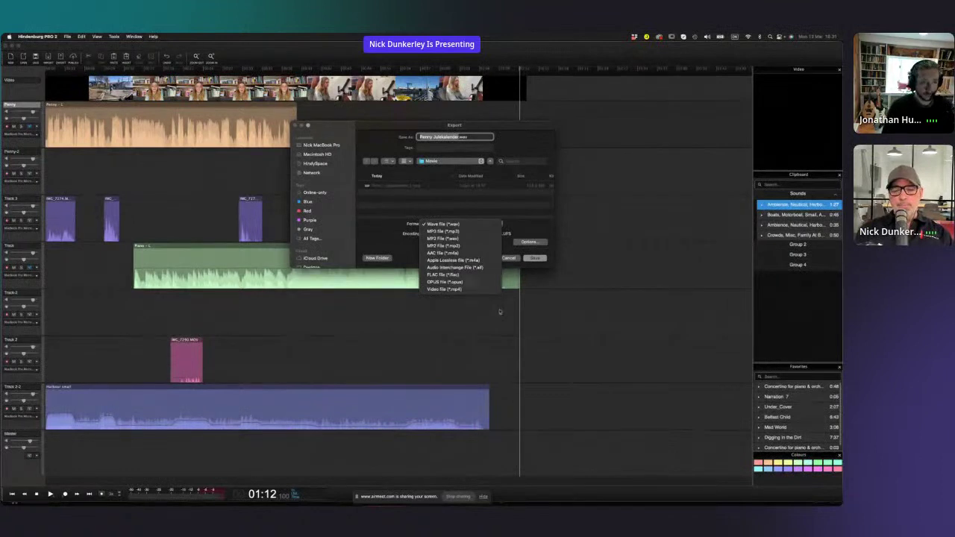
{"action": "left_click", "coordinate": [499, 311]}
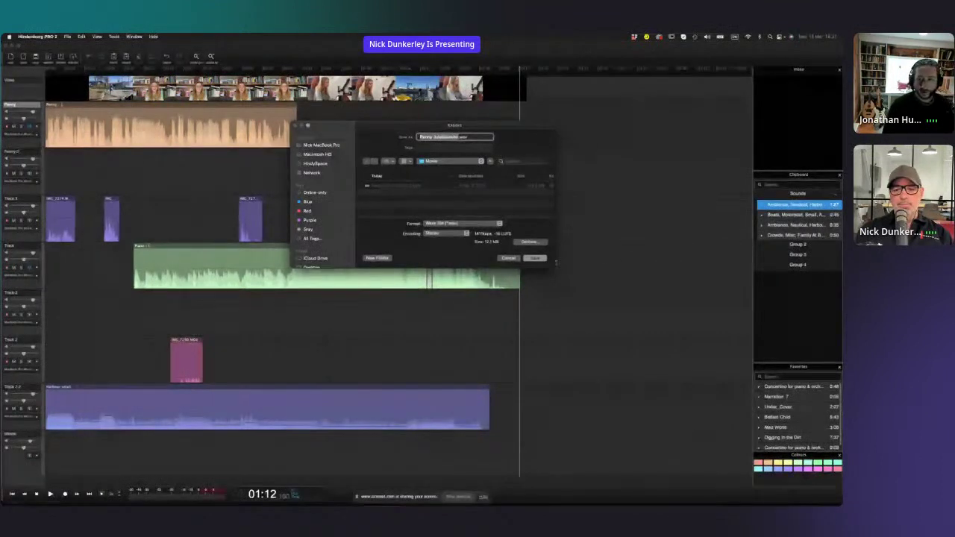
{"action": "left_click", "coordinate": [508, 258]}
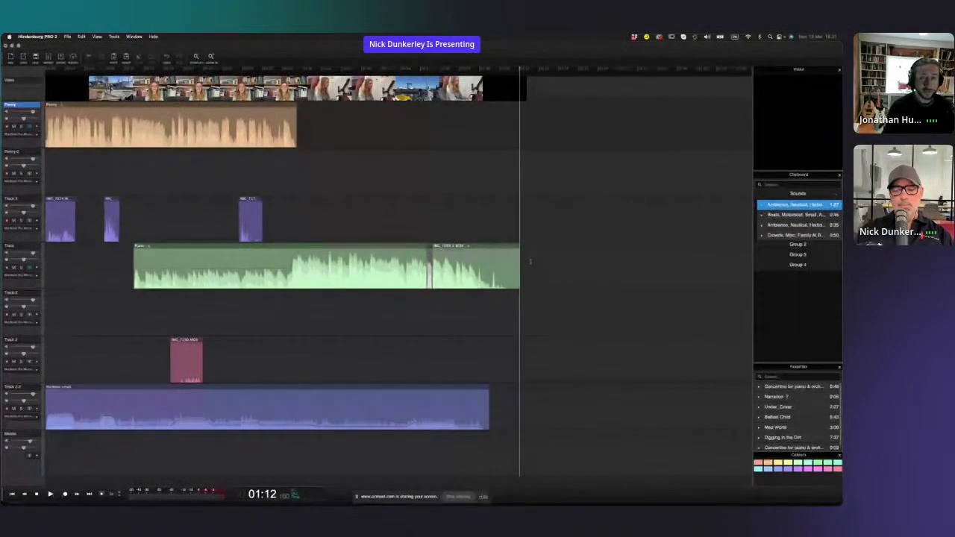
{"action": "left_click", "coordinate": [530, 261]}
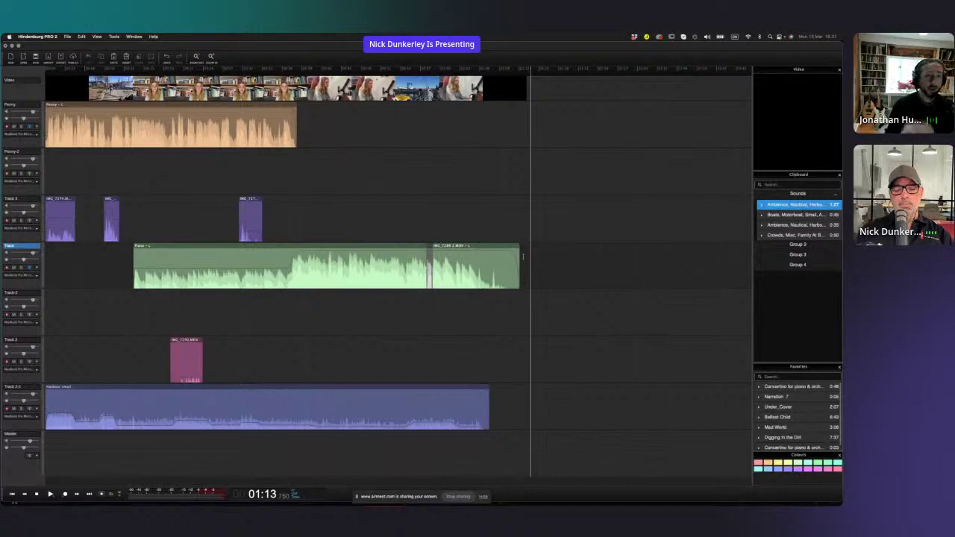
{"action": "left_click", "coordinate": [523, 256]}
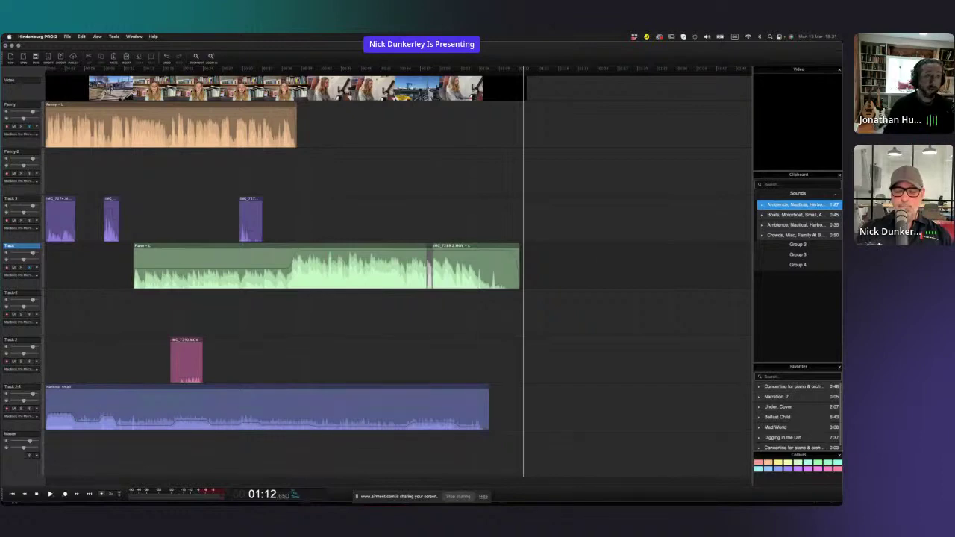
- Switch to the Airmeet session in the Brave browser and enlarge its window to read the chat questions
{"action": "left_click_drag", "start_coordinate": [435, 533], "coordinate": [317, 68]}
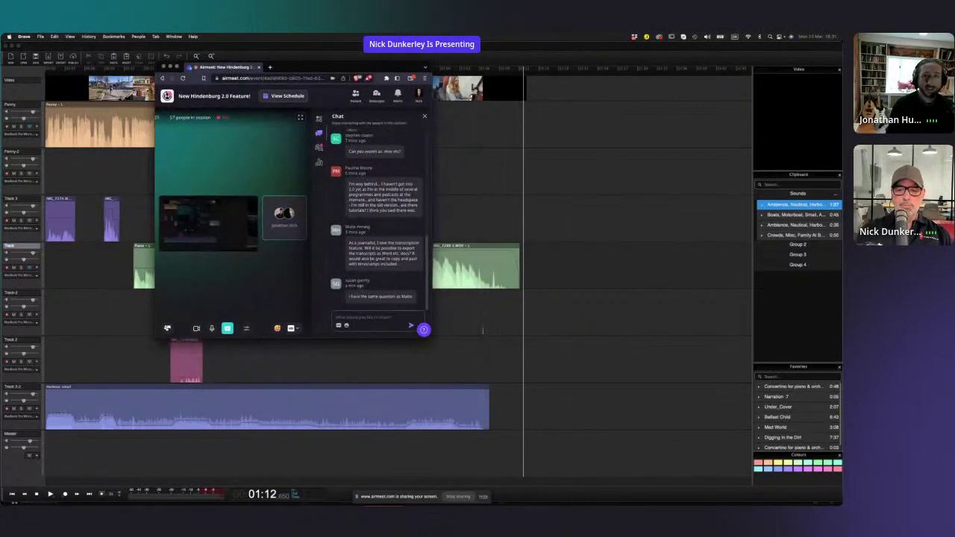
{"action": "left_click_drag", "start_coordinate": [431, 337], "coordinate": [613, 399]}
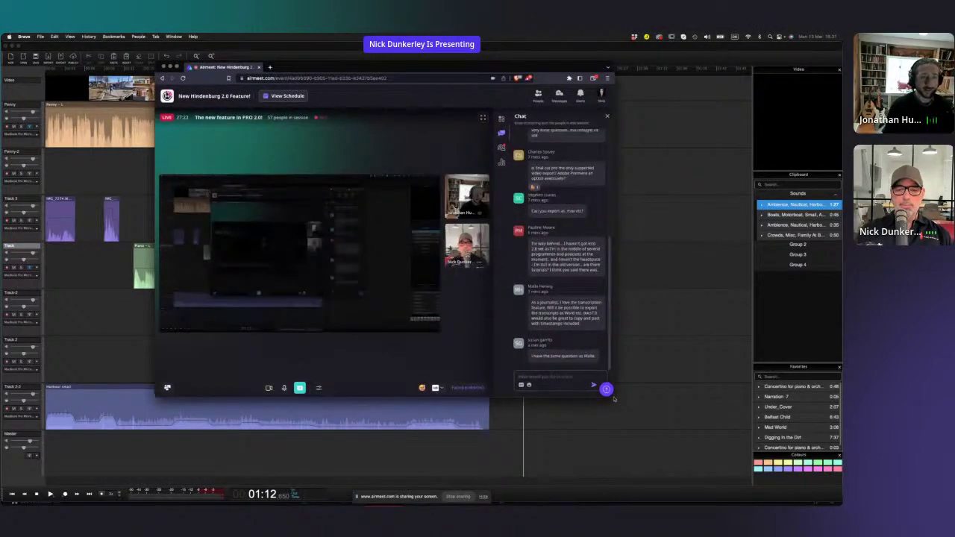
- Return to Hindenburg PRO 2, place the playhead near 00:08 and undock the video preview into a floating window
{"action": "left_click", "coordinate": [100, 167]}
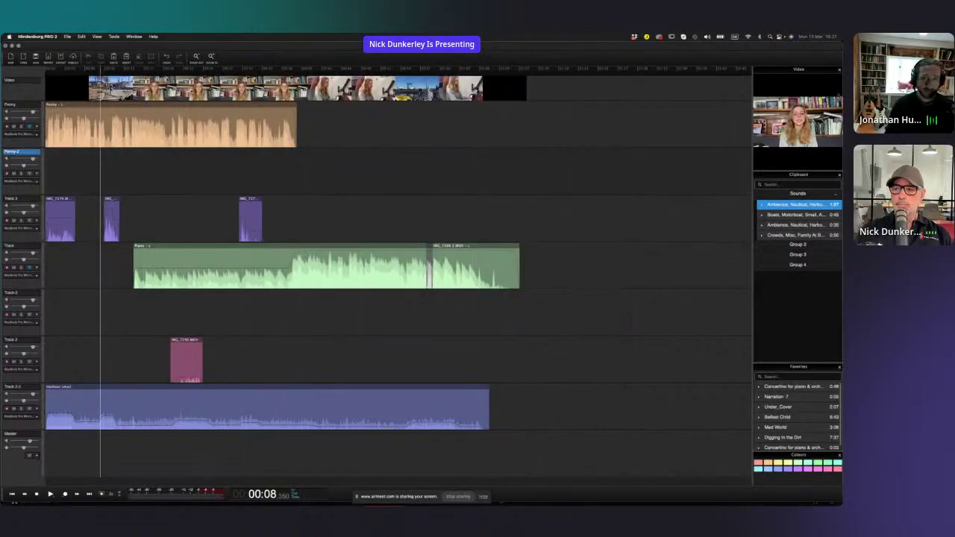
{"action": "double_click", "coordinate": [823, 86]}
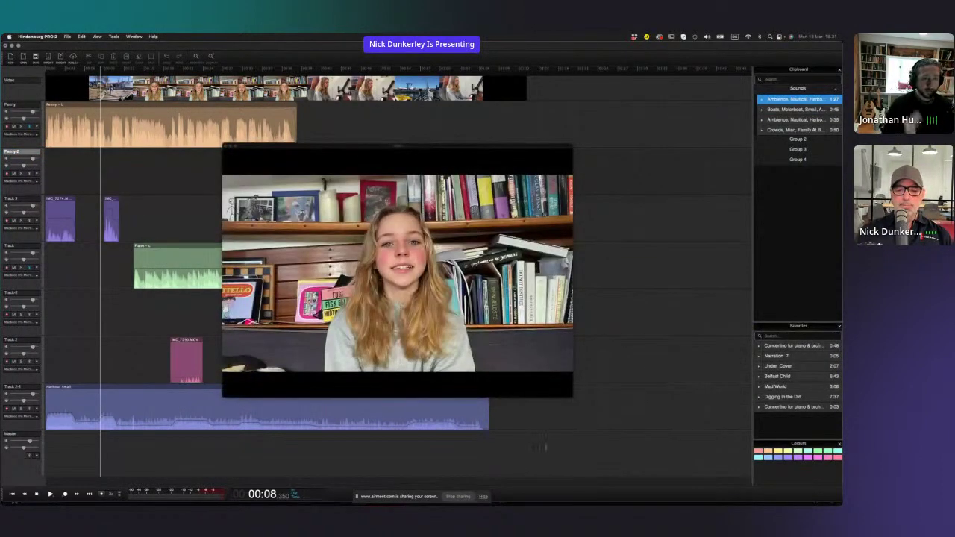